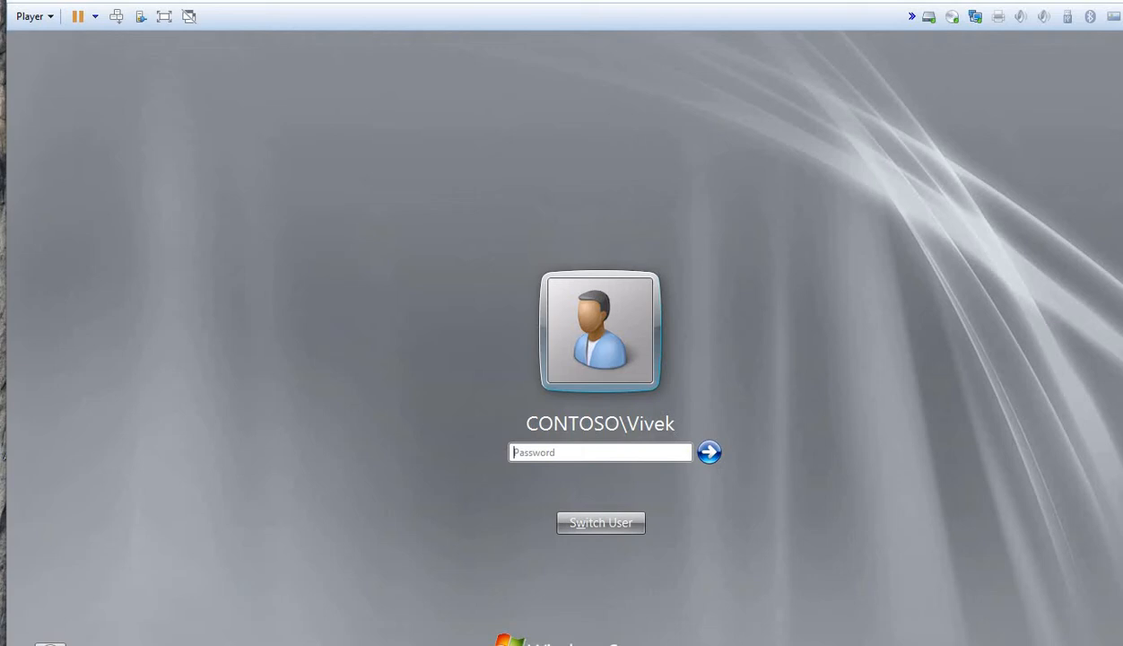
# Step: Submit the domain user's sign-in on the guest logon screen; it is rejected as incorrect
pyautogui.press('Return')
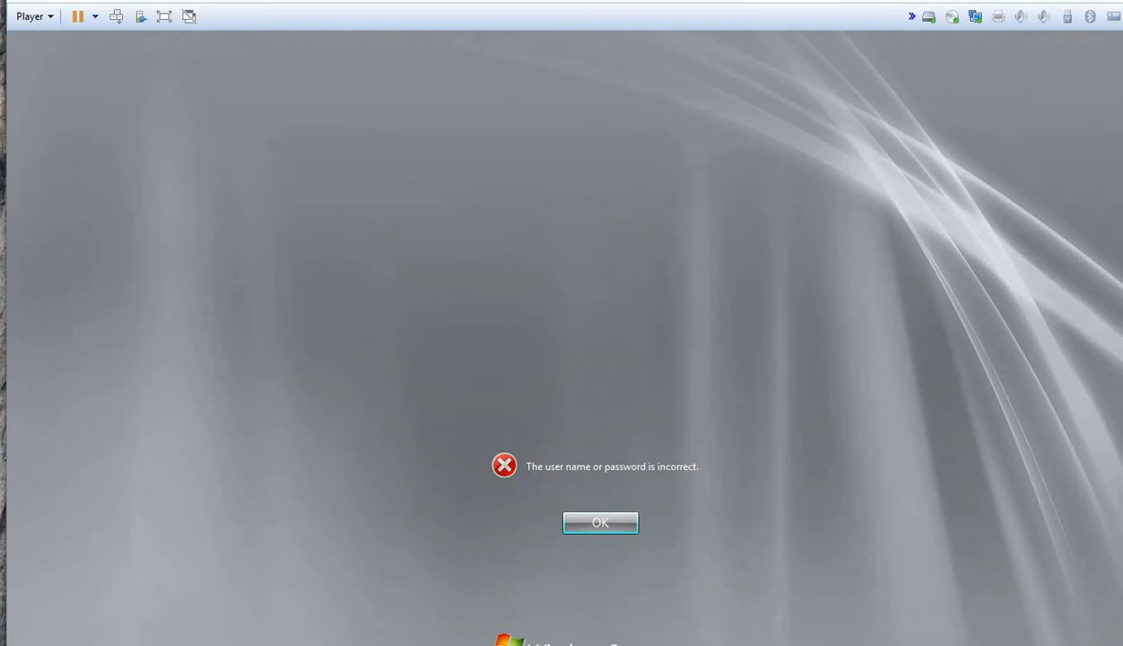
# Step: Dismiss the error, retry with the account password (fails again), then open the Win+X menu
pyautogui.press('Return')
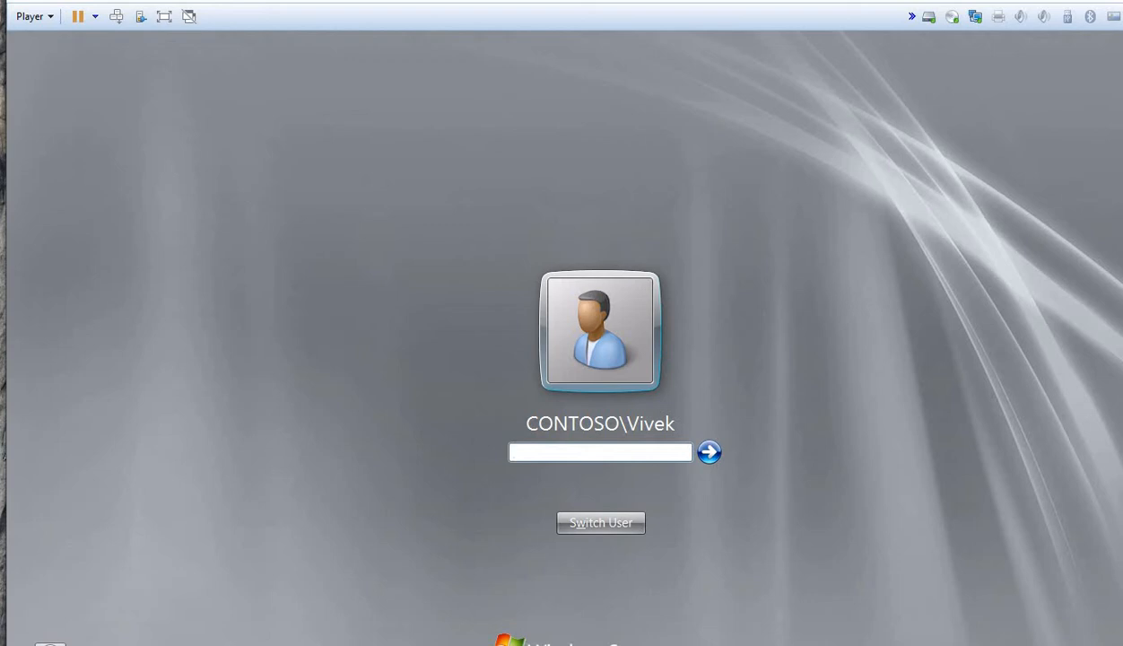
pyautogui.write('••••••••••••')
pyautogui.press('Return')
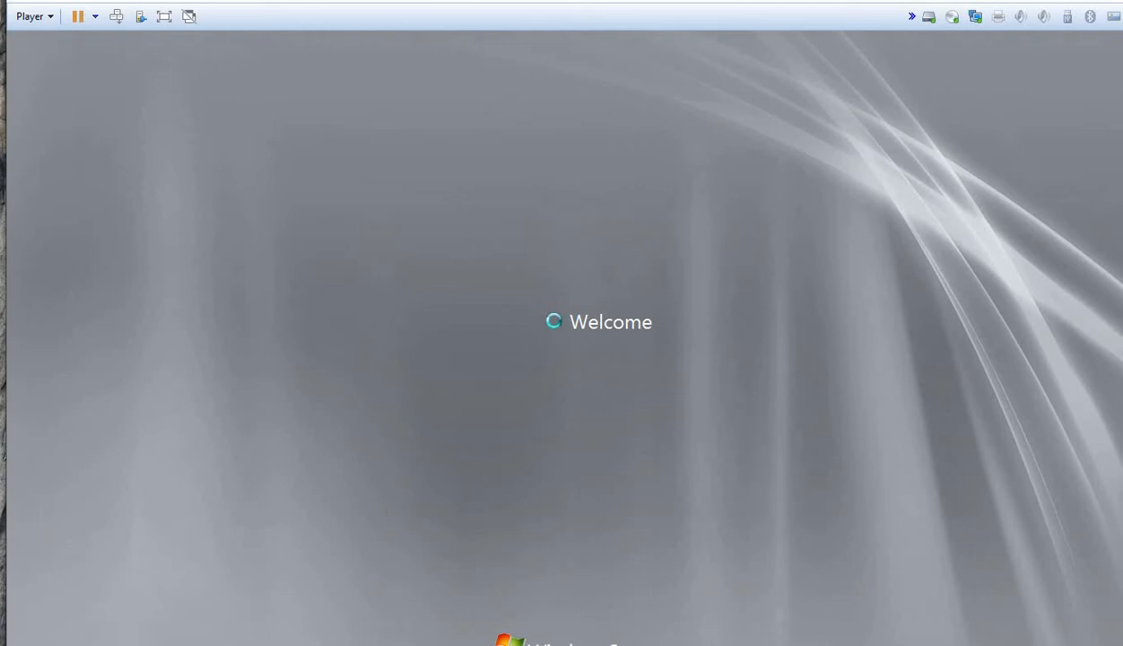
pyautogui.press('super+x')
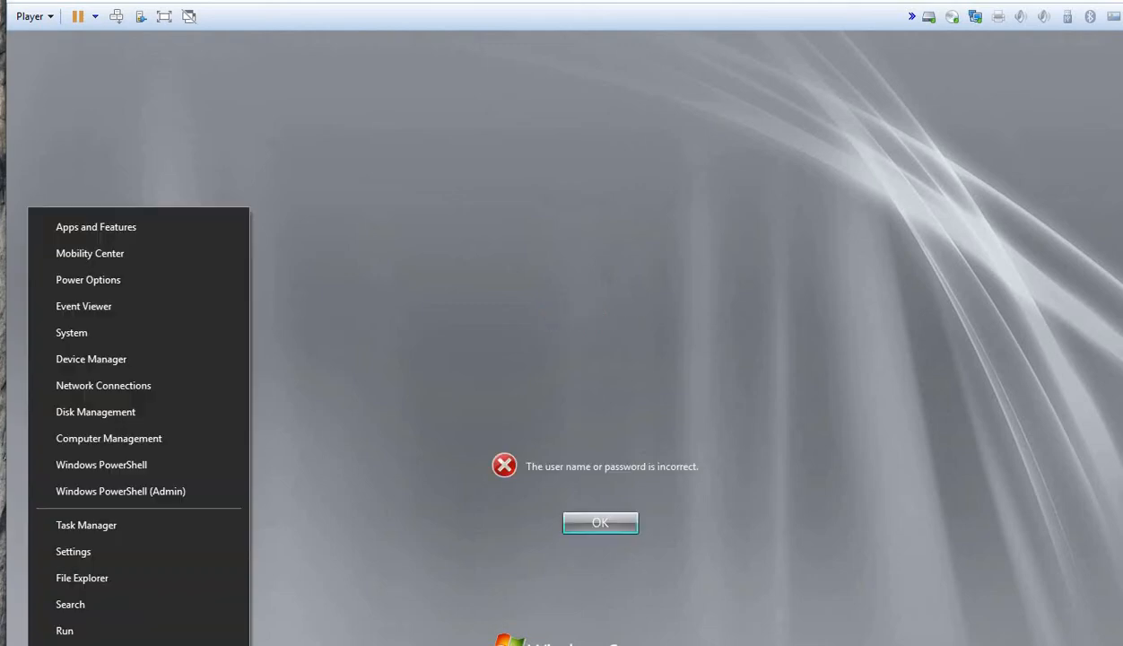
# Step: Launch mspaint from Run and maximize the blank Paint window
pyautogui.write('rmspaint')
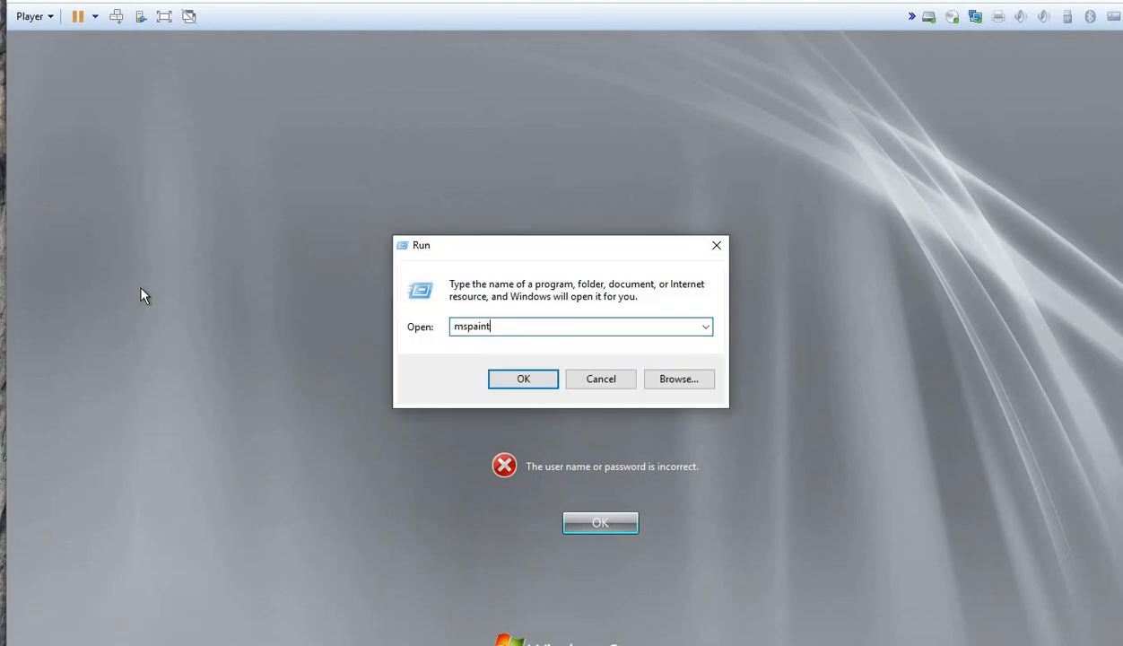
pyautogui.press('Return')
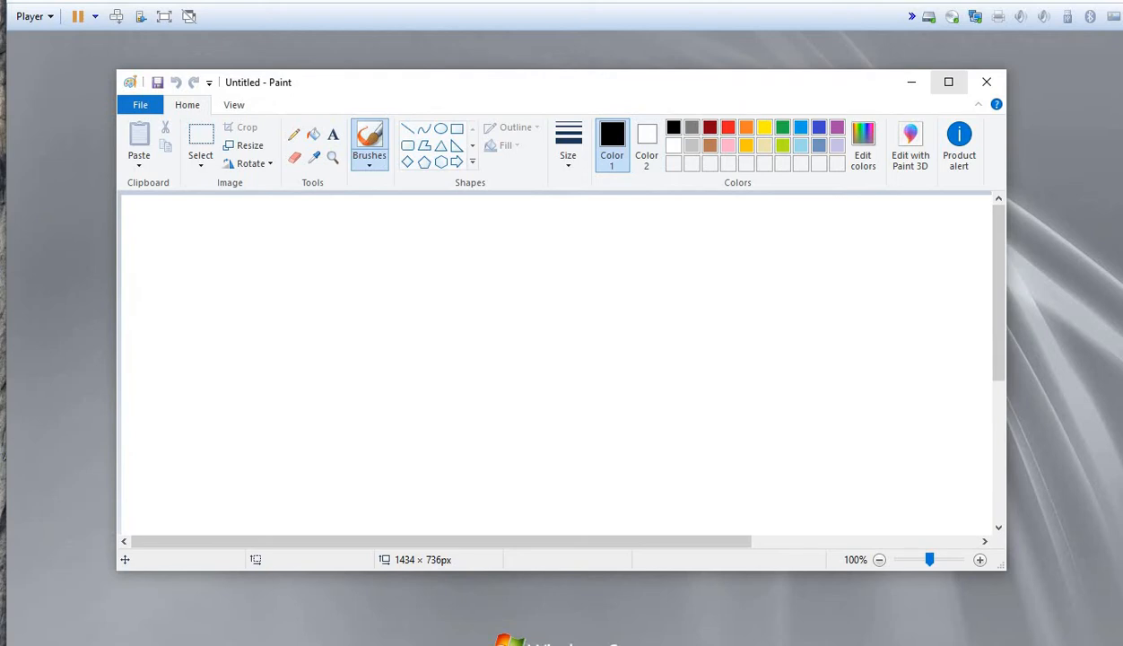
pyautogui.click(947, 82)
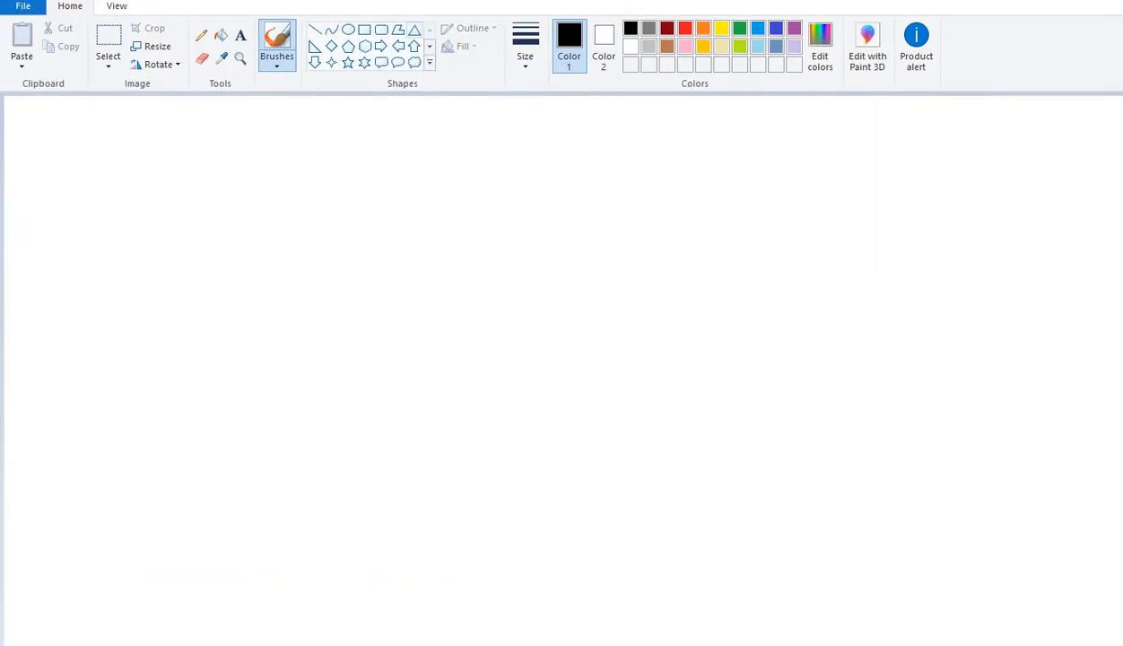
# Step: Draw a large triangle enclosing two rounded rectangles side by side
pyautogui.click(413, 29)
pyautogui.moveTo(351, 121); pyautogui.dragTo(927, 543)
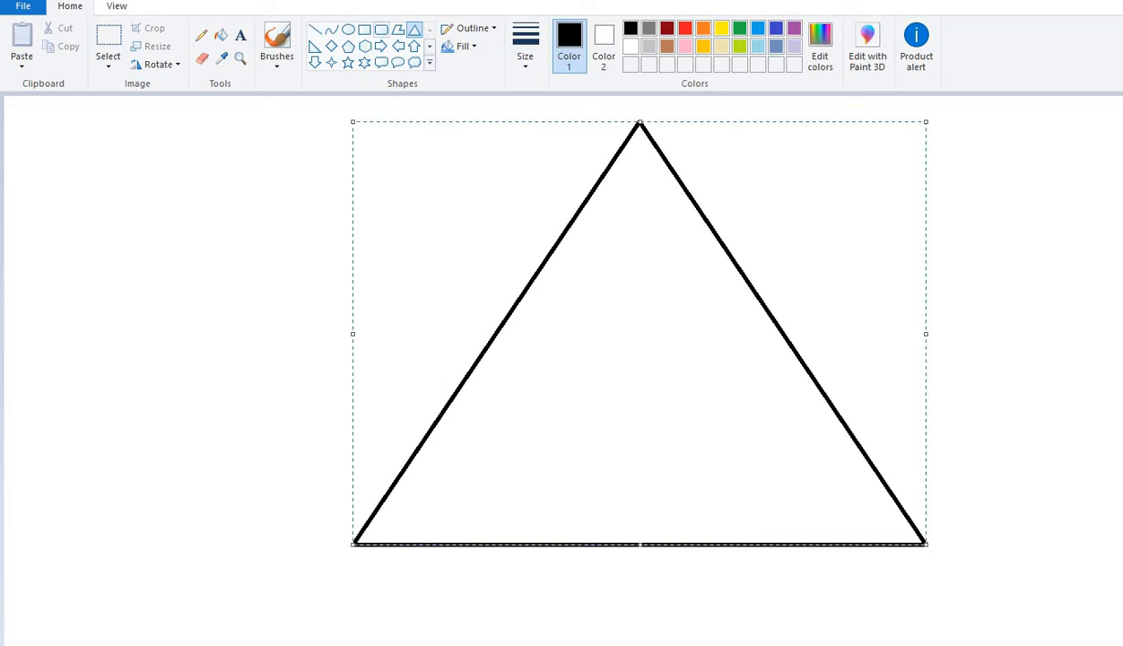
pyautogui.click(381, 30)
pyautogui.moveTo(515, 340); pyautogui.dragTo(564, 439)
pyautogui.moveTo(650, 330); pyautogui.dragTo(718, 444)
# Step: Label the right rectangle 2012R2 and the left rectangle 2008R2
pyautogui.click(241, 35)
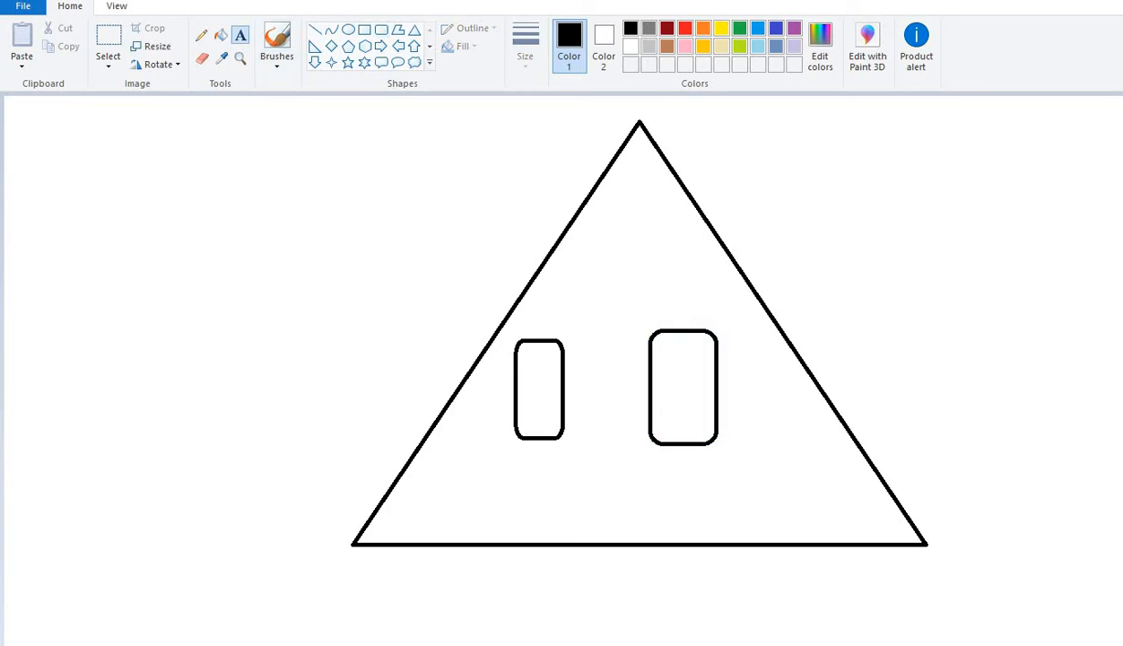
pyautogui.moveTo(624, 288); pyautogui.dragTo(756, 326)
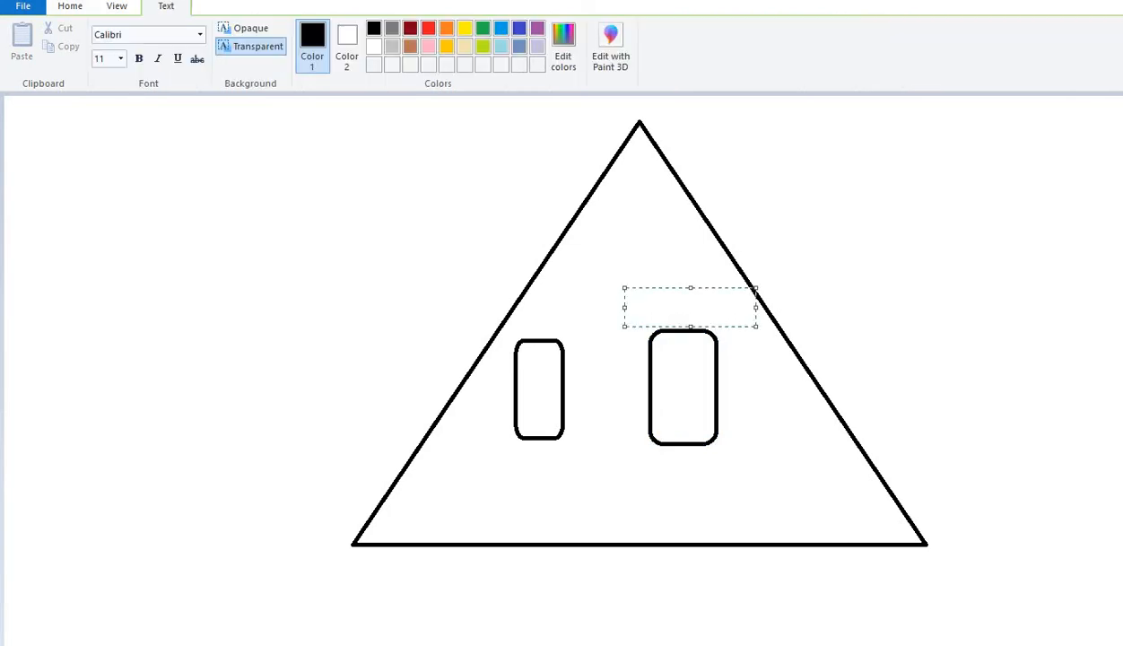
pyautogui.write('2012R2')
pyautogui.moveTo(560, 324); pyautogui.dragTo(634, 330)
pyautogui.write('200')
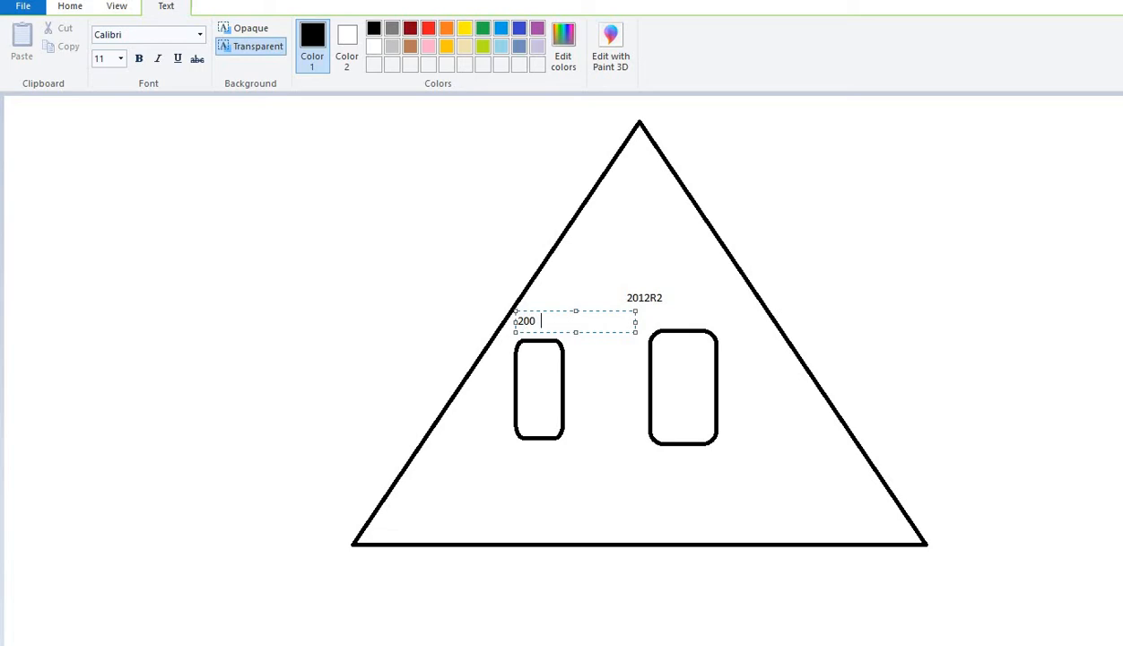
pyautogui.write('8R2')
pyautogui.click(592, 401)
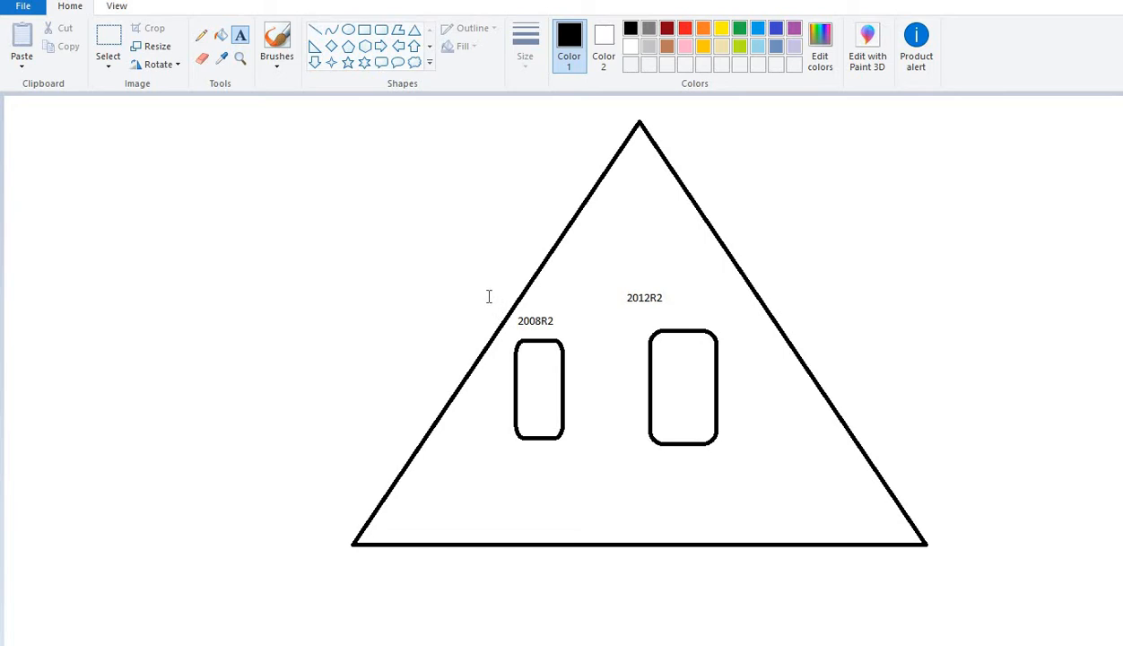
# Step: Try extra text boxes around the 2008R2 rectangle, discarding each empty one
pyautogui.moveTo(488, 296); pyautogui.dragTo(606, 454)
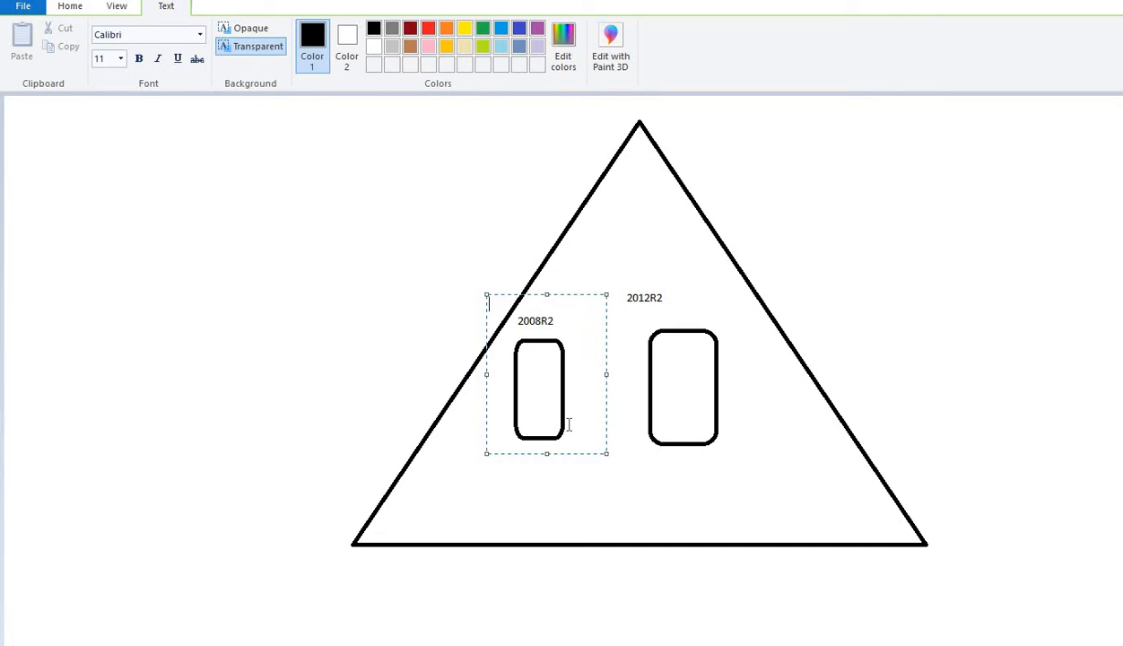
pyautogui.click(626, 489)
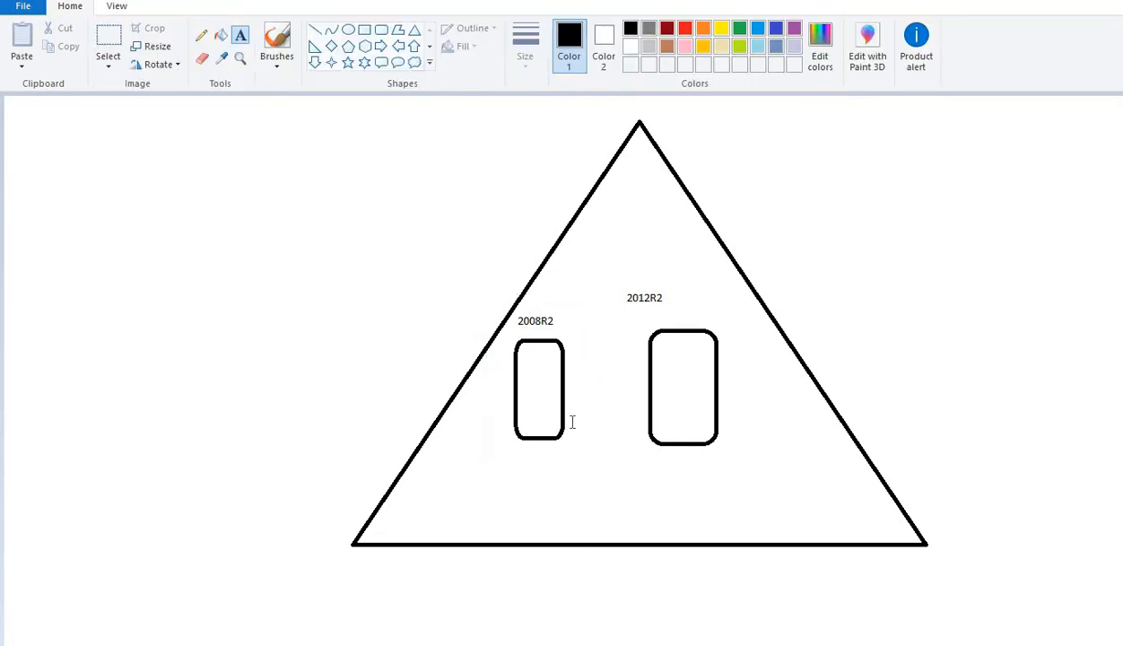
pyautogui.moveTo(485, 294); pyautogui.dragTo(578, 464)
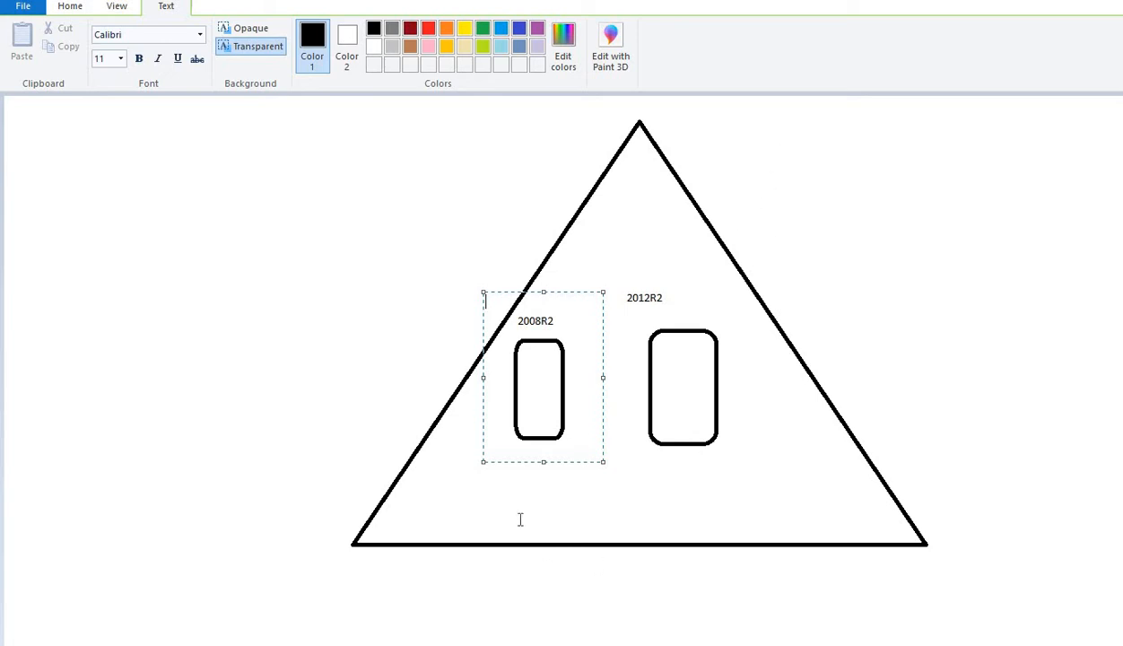
pyautogui.click(500, 478)
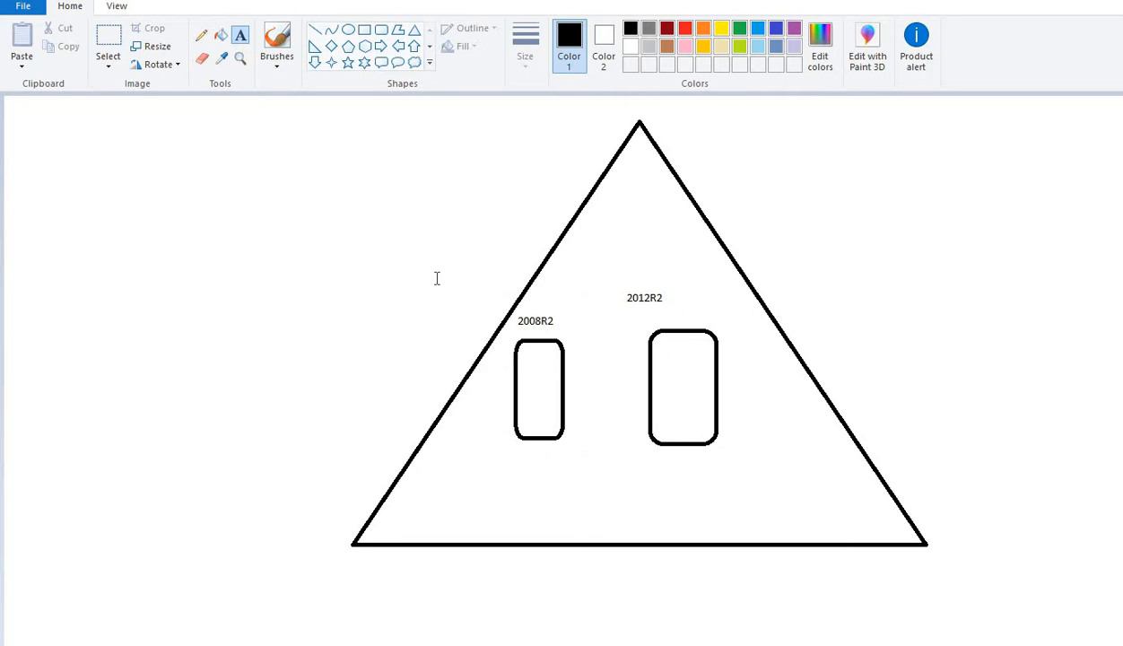
pyautogui.moveTo(436, 279); pyautogui.dragTo(621, 466)
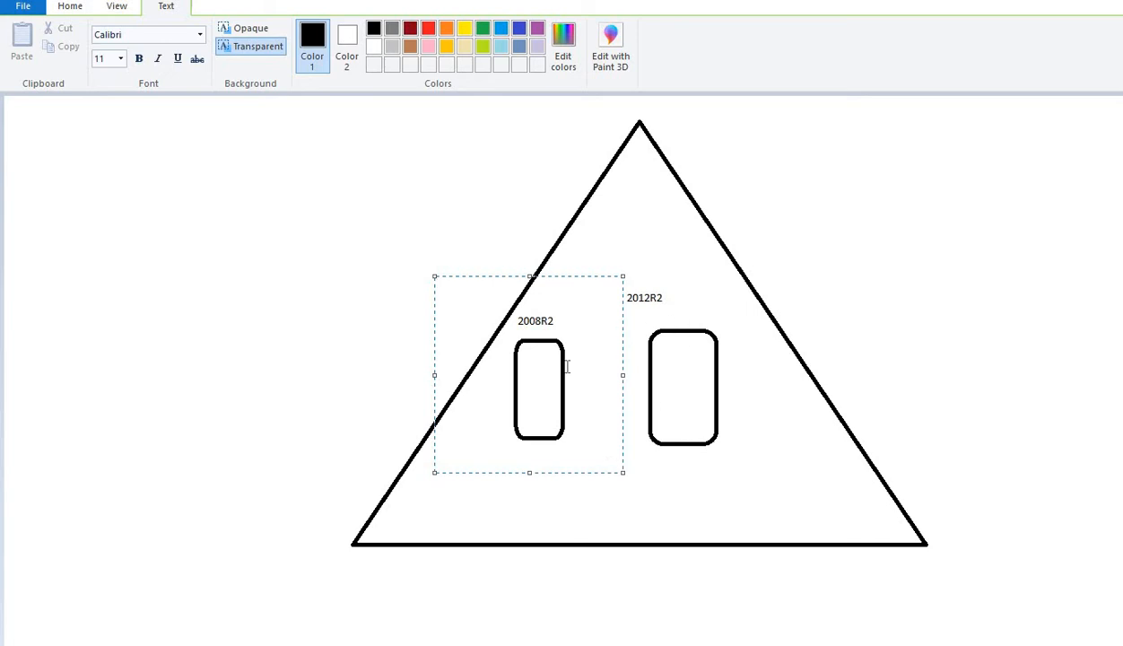
pyautogui.click(867, 250)
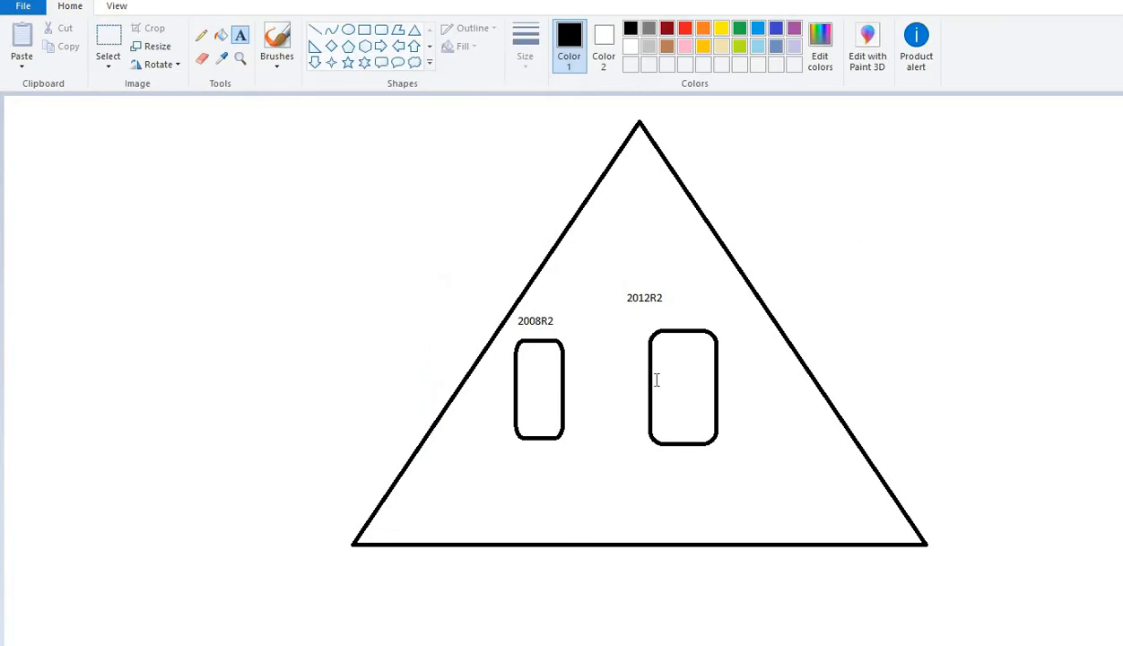
# Step: Draw a line across the 2008R2 box, undo a stray one, and connect the rectangles horizontally
pyautogui.click(314, 30)
pyautogui.moveTo(446, 306); pyautogui.dragTo(608, 446)
pyautogui.moveTo(623, 301); pyautogui.dragTo(454, 442)
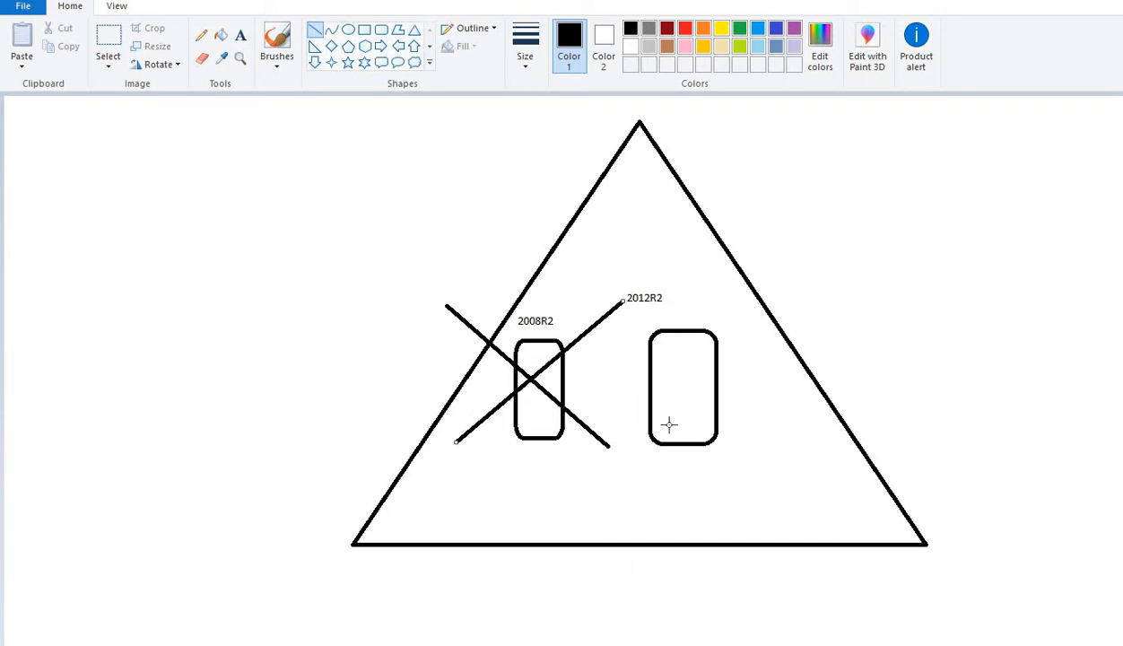
pyautogui.hotkey('ctrl', 'z')
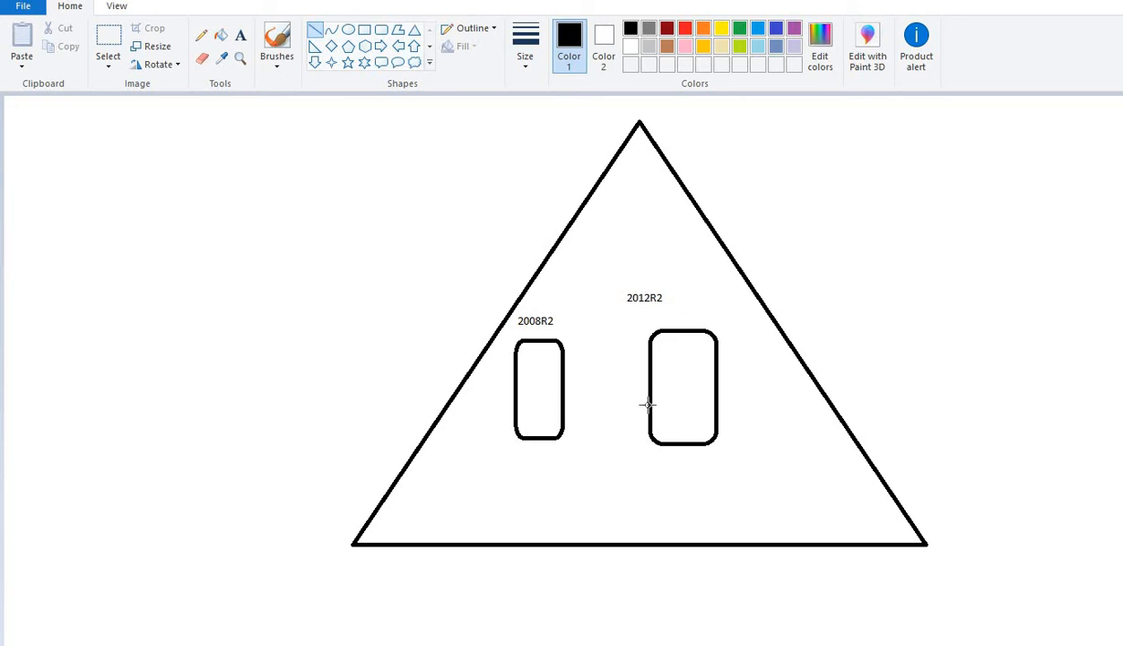
pyautogui.moveTo(650, 383); pyautogui.dragTo(561, 383)
# Step: Encircle the 2008R2 rectangle and its label with a centered oval
pyautogui.click(348, 29)
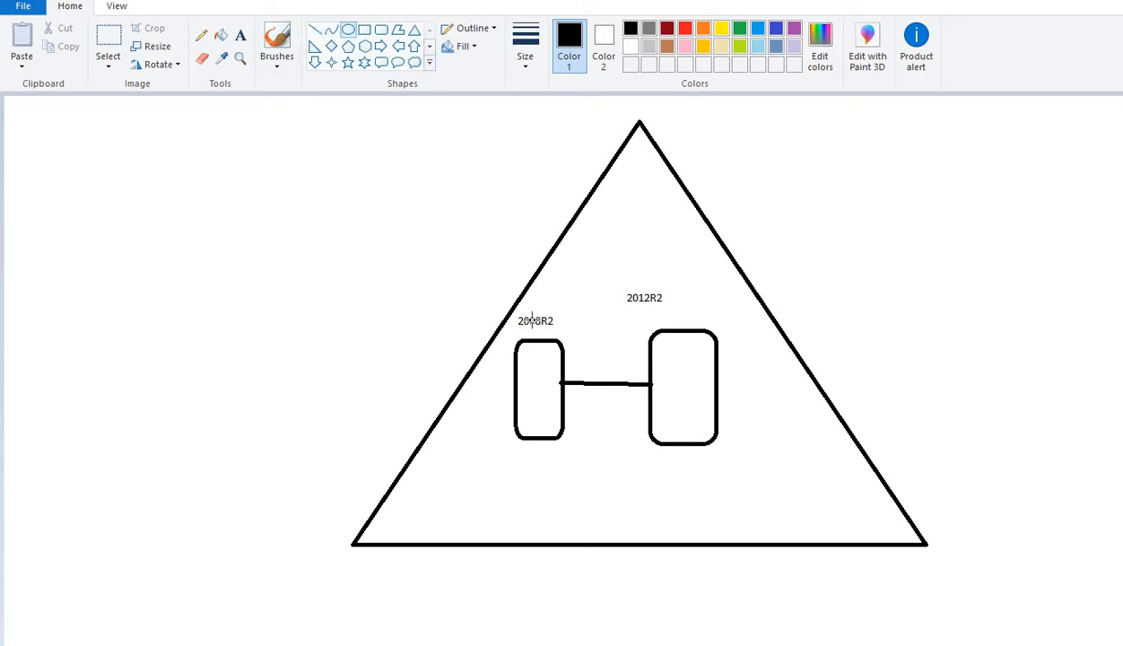
pyautogui.moveTo(511, 318); pyautogui.dragTo(501, 303)
pyautogui.moveTo(530, 397)
pyautogui.mouseDown()
pyautogui.moveTo(554, 451)
pyautogui.moveTo(606, 489)
pyautogui.mouseUp()
pyautogui.moveTo(579, 439); pyautogui.dragTo(569, 430)
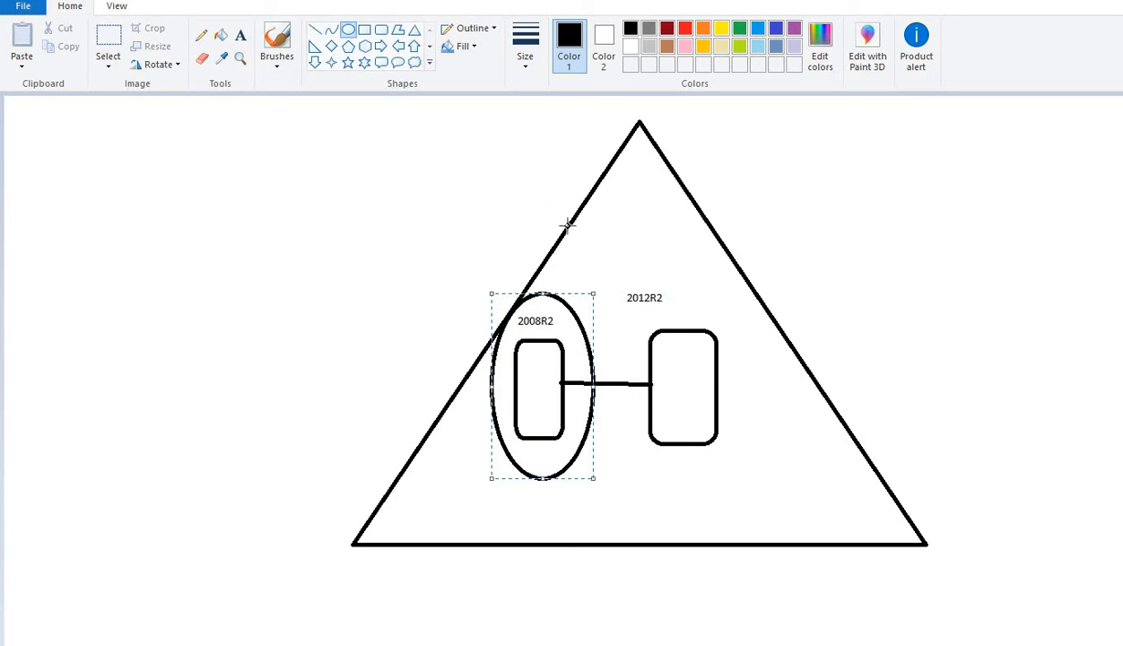
# Step: Ring the 2012R2 rectangle with an ellipse and add a narrower inner ellipse around 2008R2
pyautogui.moveTo(593, 245); pyautogui.dragTo(765, 479)
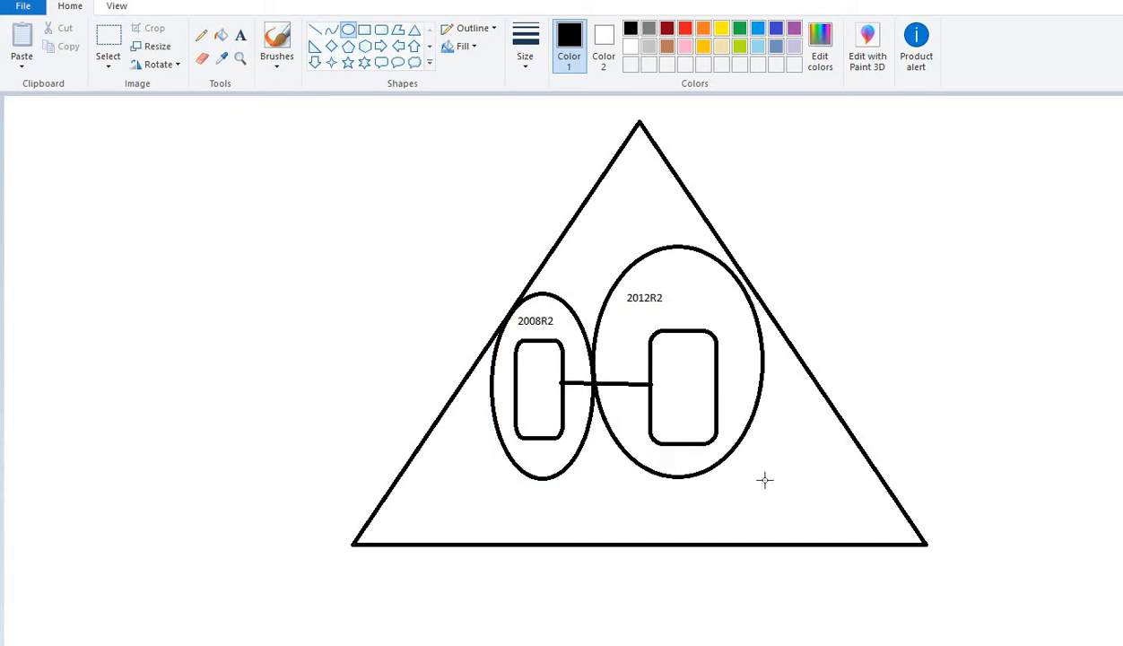
pyautogui.moveTo(689, 411); pyautogui.dragTo(696, 408)
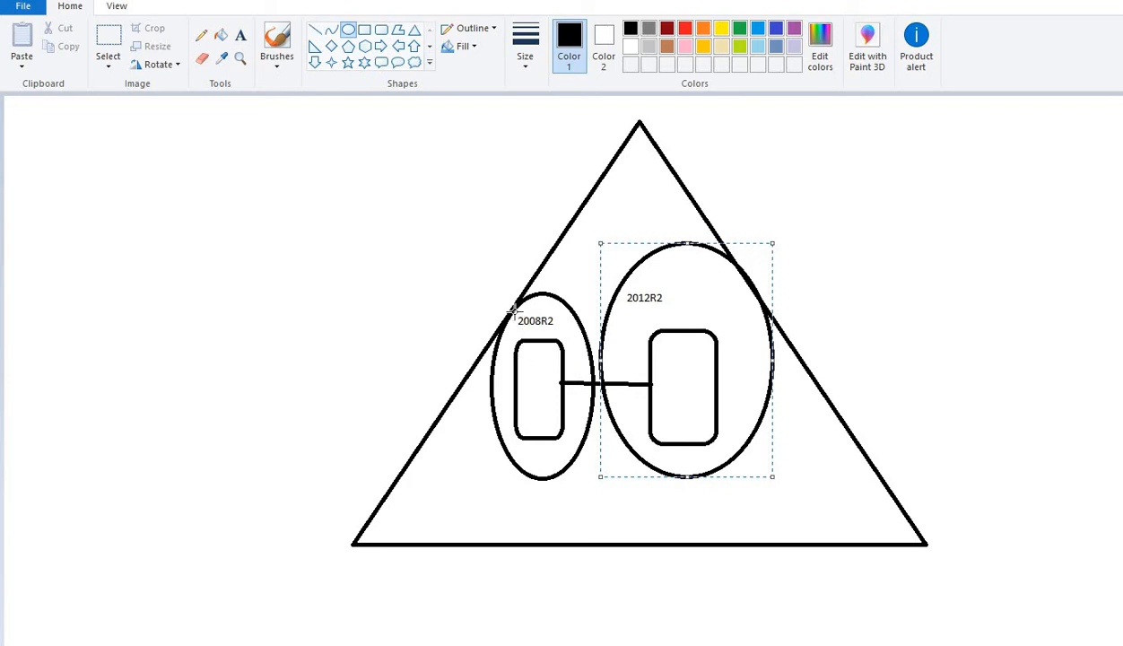
pyautogui.moveTo(512, 310); pyautogui.dragTo(594, 471)
pyautogui.moveTo(545, 427); pyautogui.dragTo(533, 419)
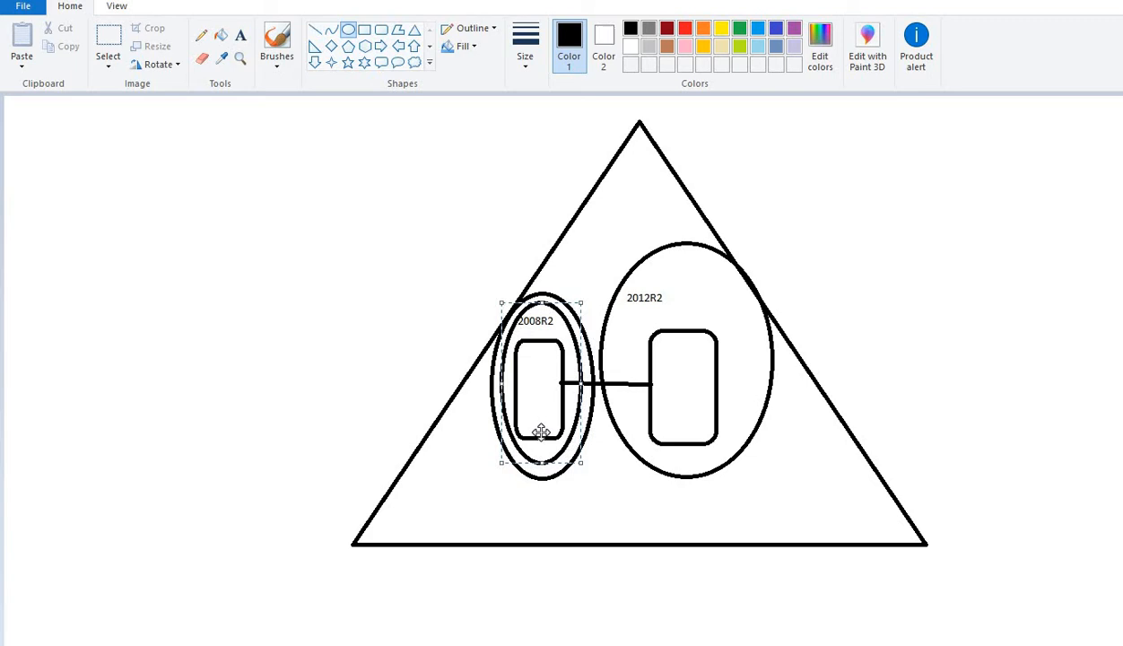
# Step: Add the text caption 'Metadata cleanup' at the upper right, outside the triangle
pyautogui.click(240, 35)
pyautogui.moveTo(735, 120); pyautogui.dragTo(941, 186)
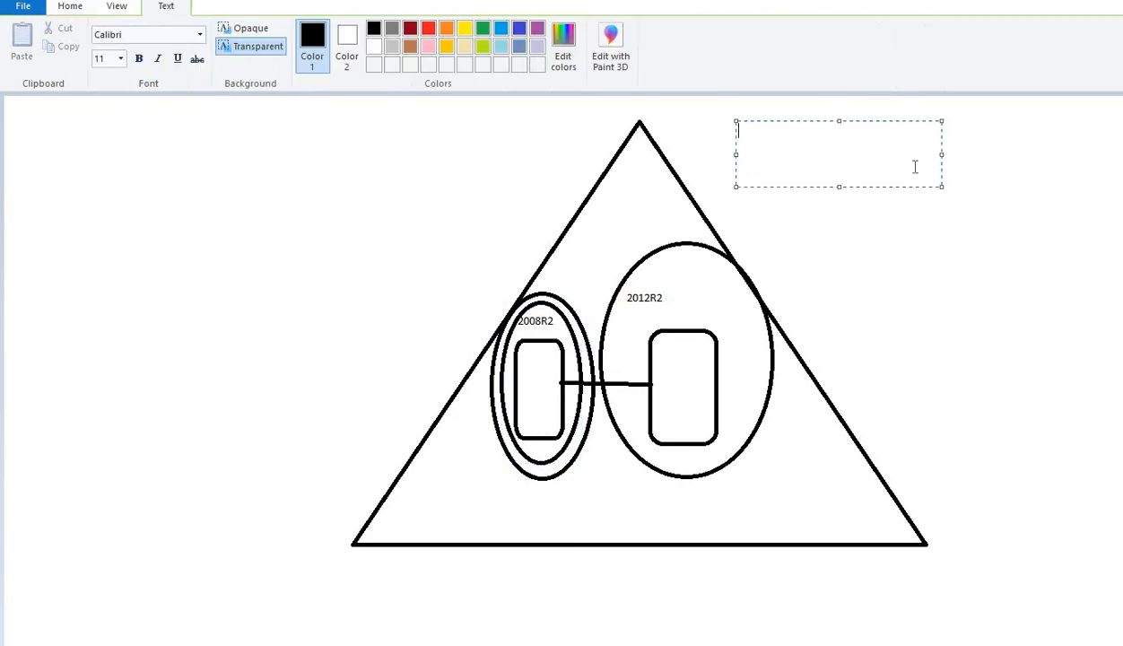
pyautogui.write('Metadata cleanup')
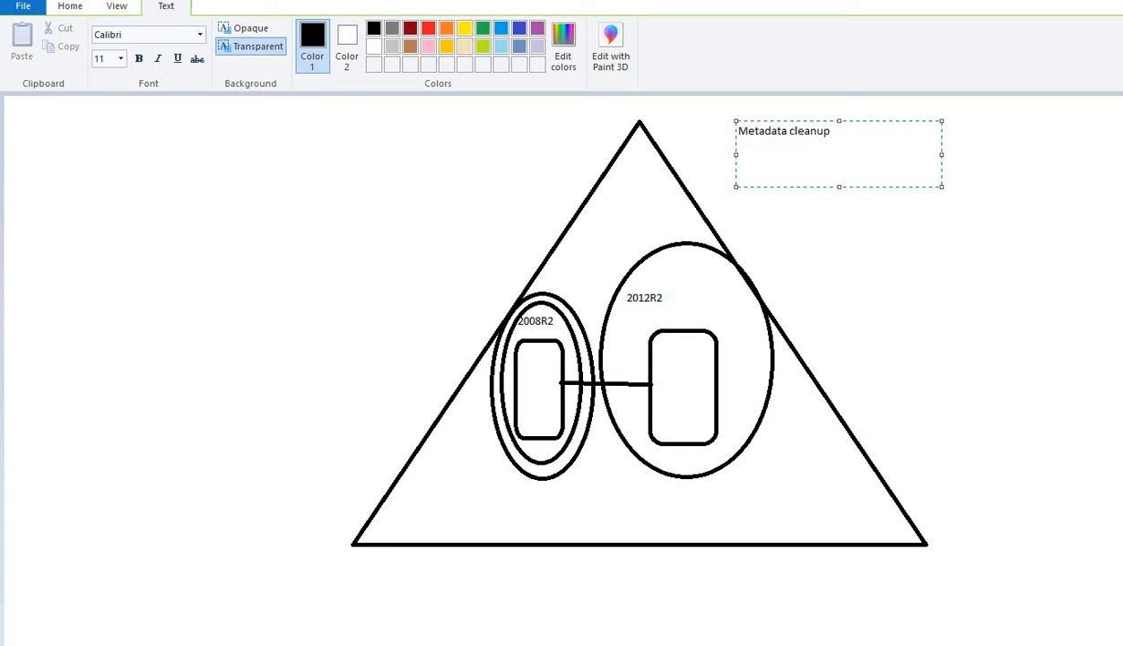
pyautogui.press('Return')
pyautogui.click(930, 222)
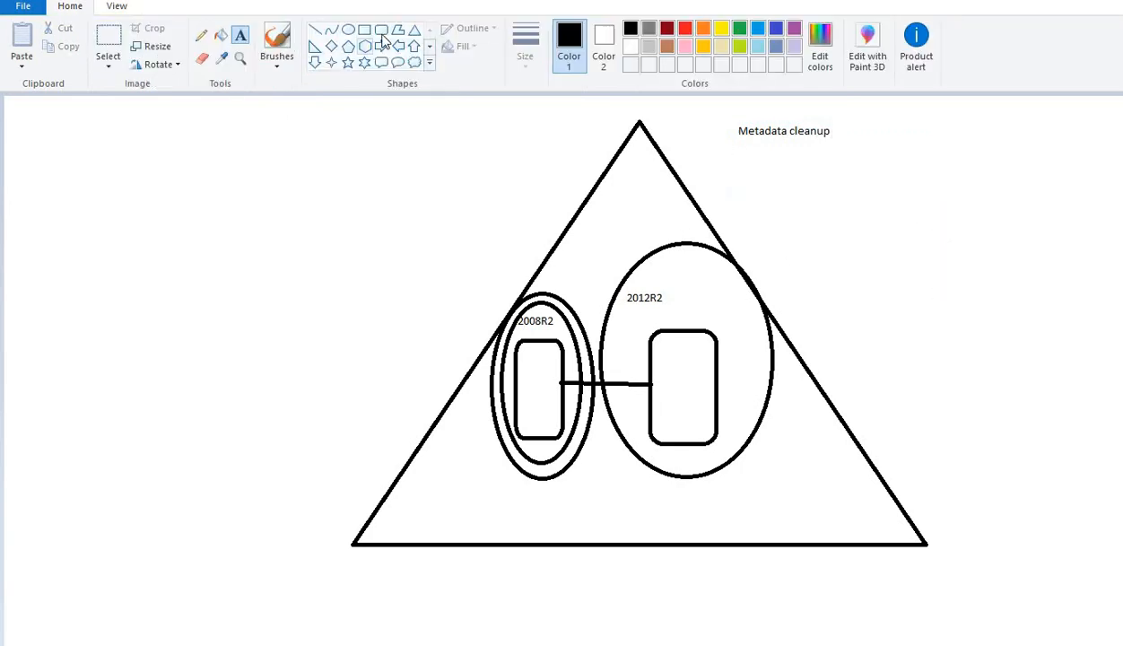
# Step: Draw a smaller left triangle holding a small and a taller rounded rectangle
pyautogui.click(414, 31)
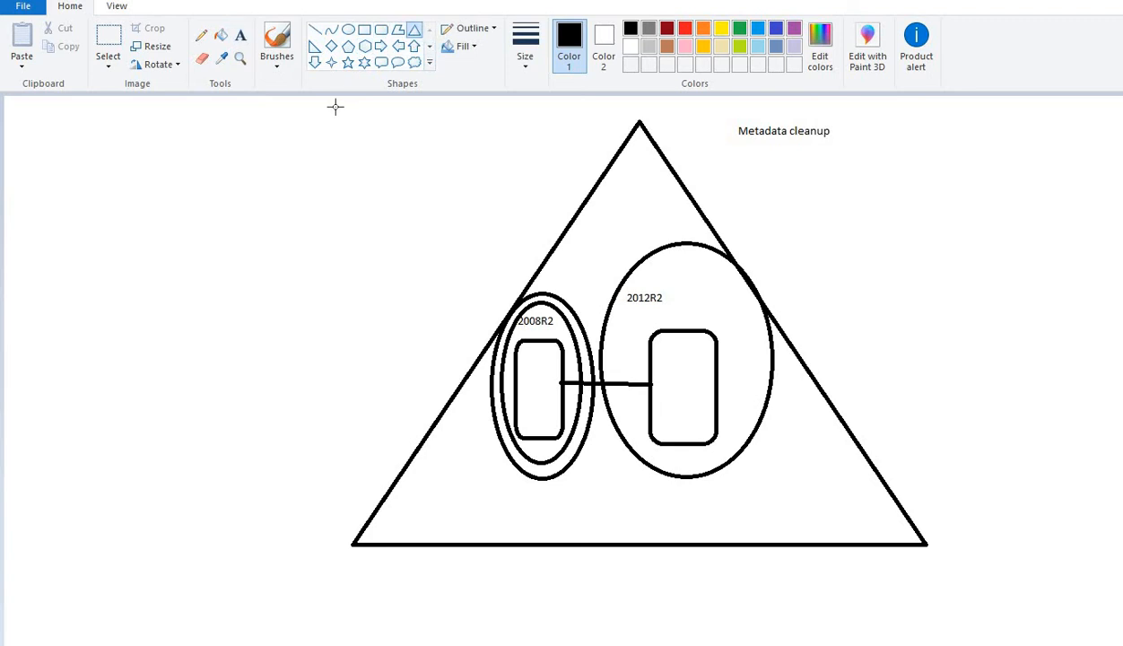
pyautogui.moveTo(102, 107); pyautogui.dragTo(374, 455)
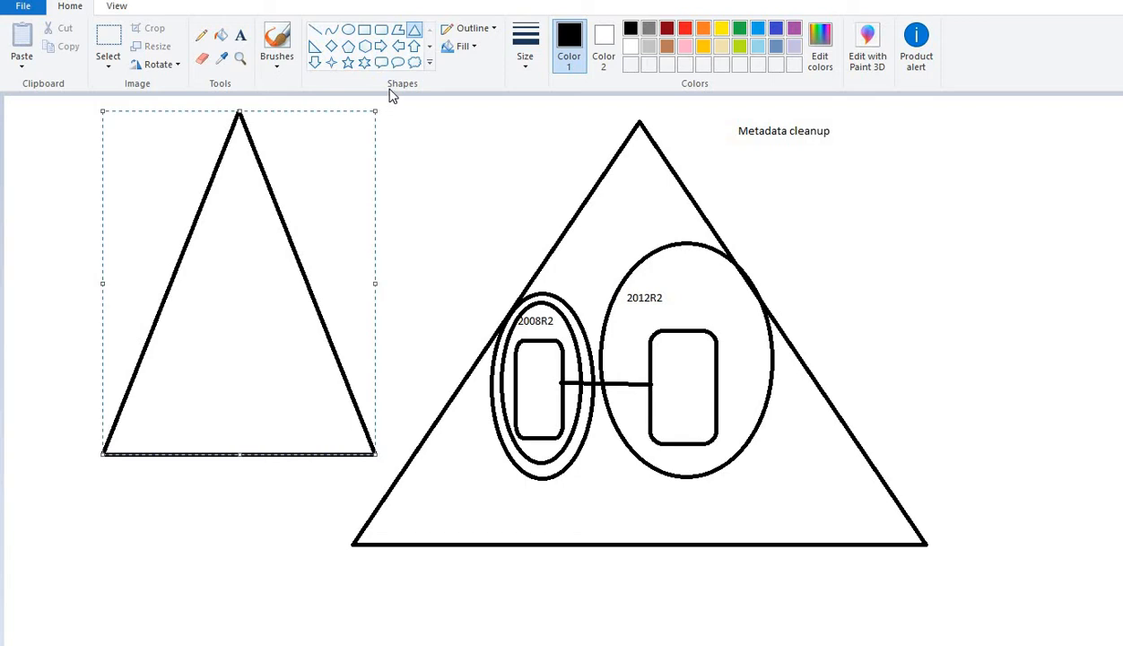
pyautogui.moveTo(192, 279); pyautogui.dragTo(236, 344)
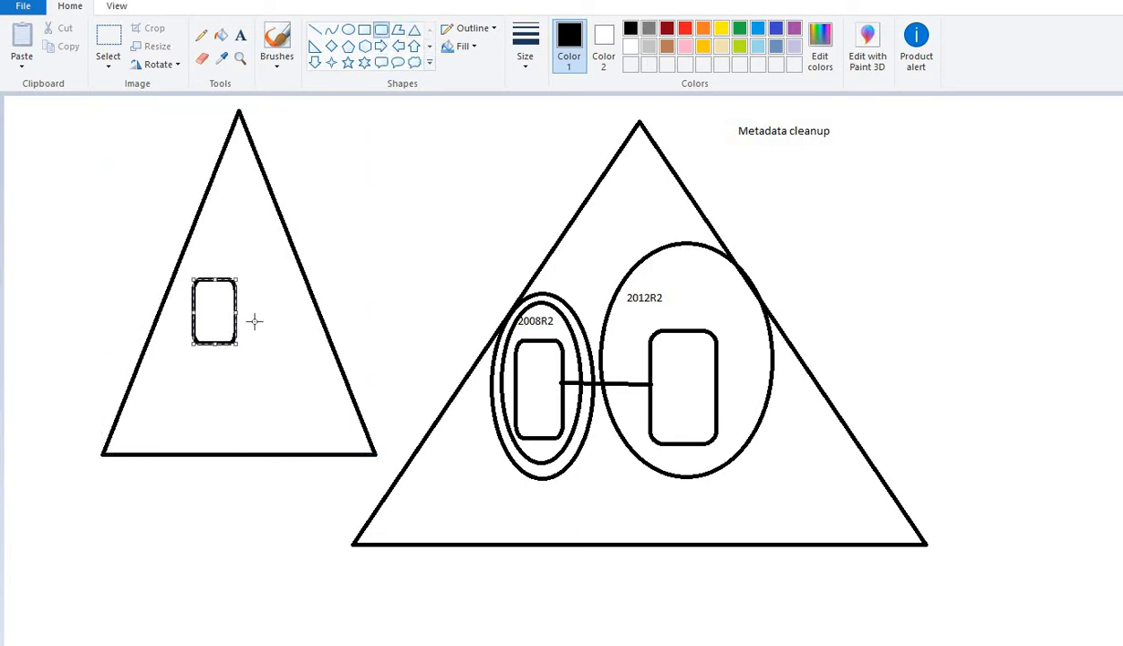
pyautogui.moveTo(261, 300); pyautogui.dragTo(287, 386)
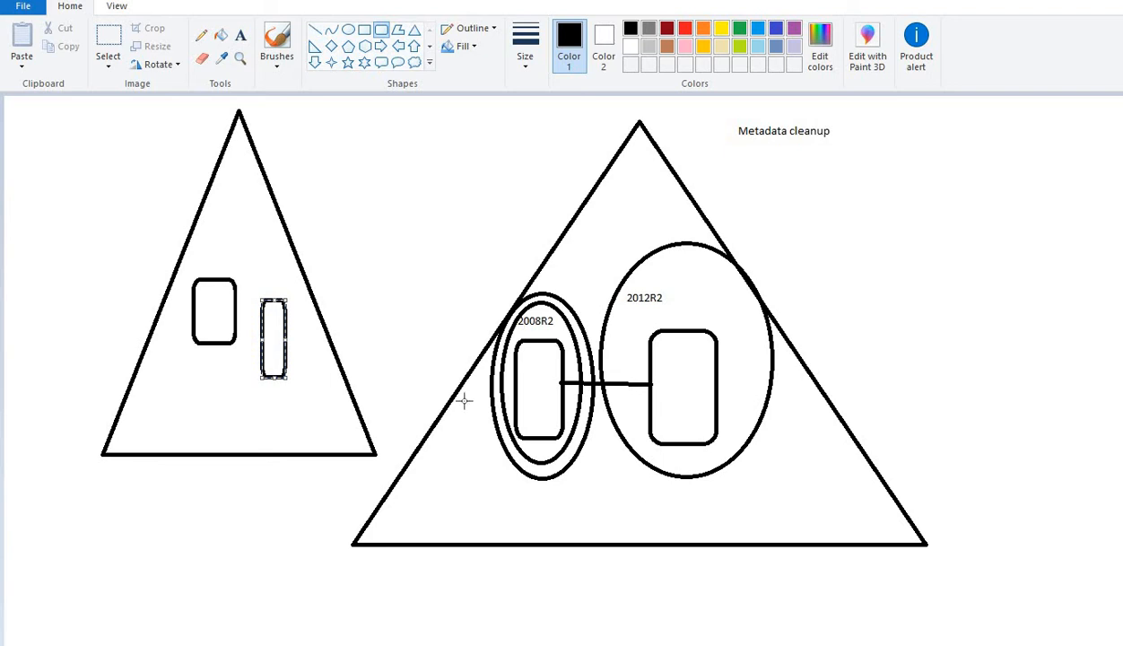
# Step: Cross out the small rectangle with an X of two straight lines
pyautogui.click(315, 29)
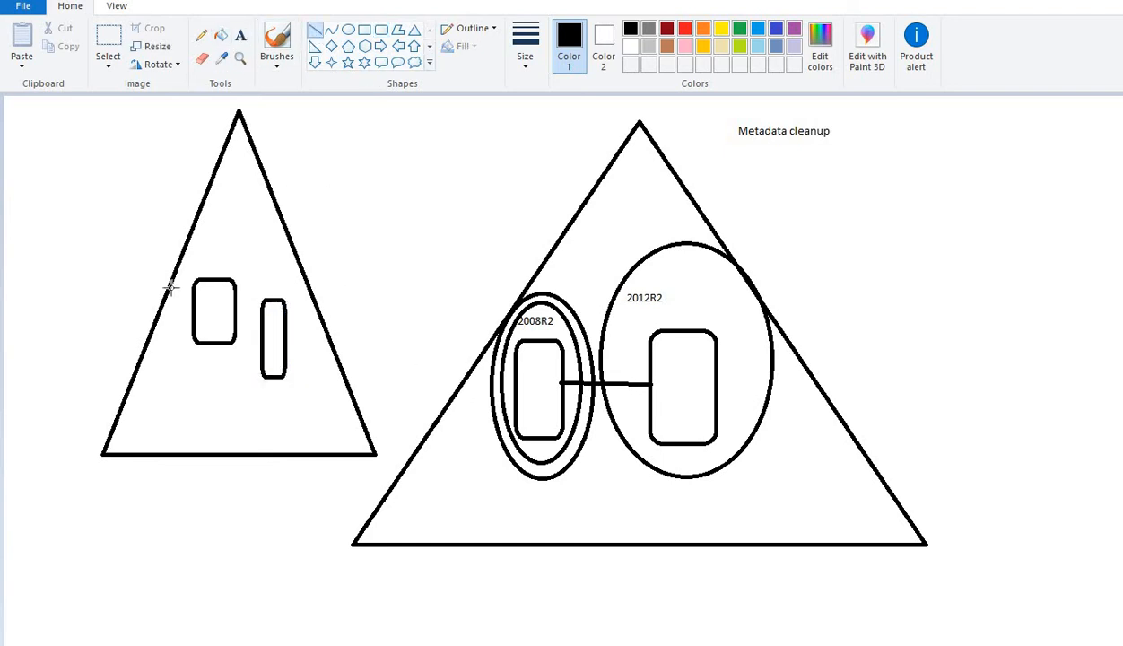
pyautogui.moveTo(171, 287); pyautogui.dragTo(244, 339)
pyautogui.moveTo(262, 279); pyautogui.dragTo(163, 340)
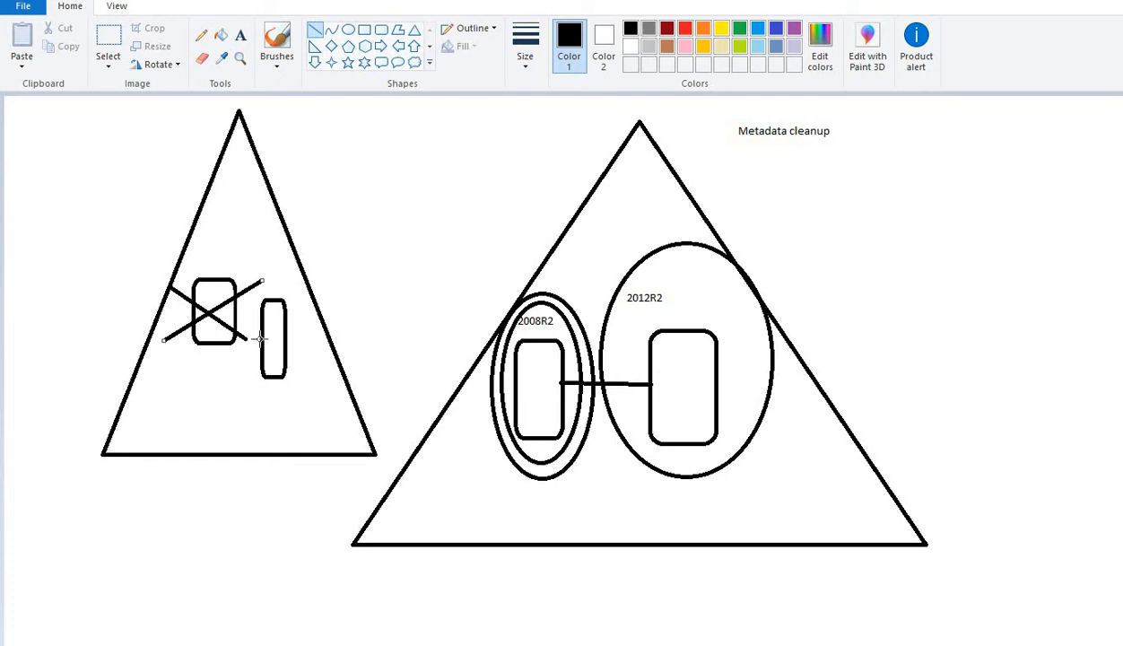
# Step: Ring the crossed-out rectangle with an ellipse and draw a line from the tall rectangle toward the right triangle
pyautogui.click(348, 30)
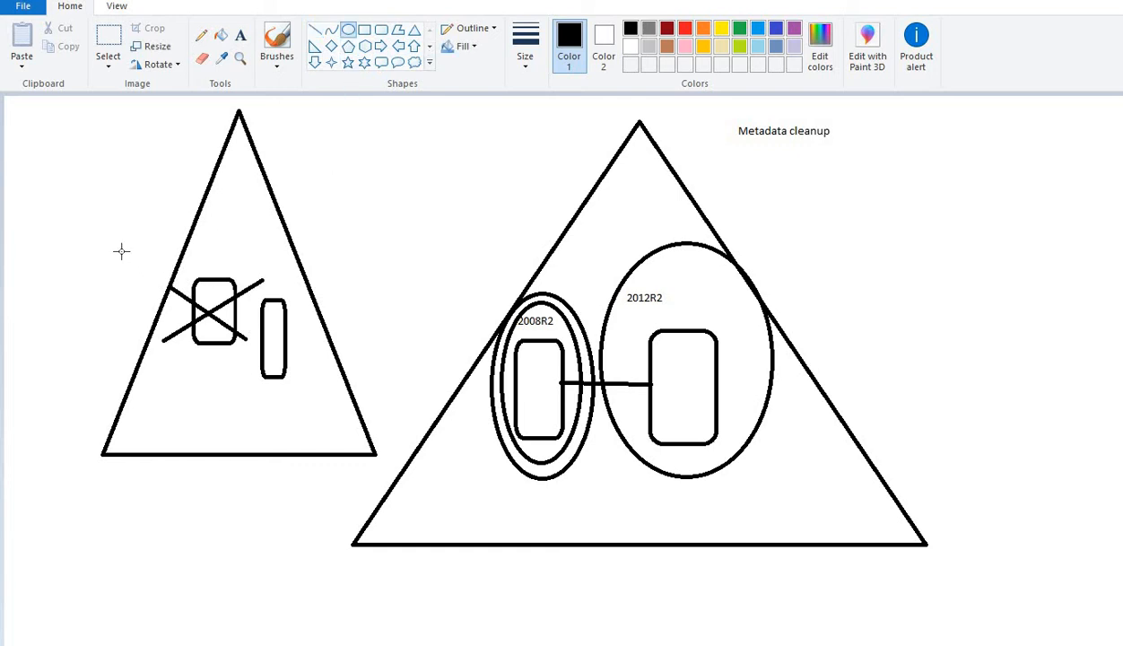
pyautogui.moveTo(120, 251); pyautogui.dragTo(247, 354)
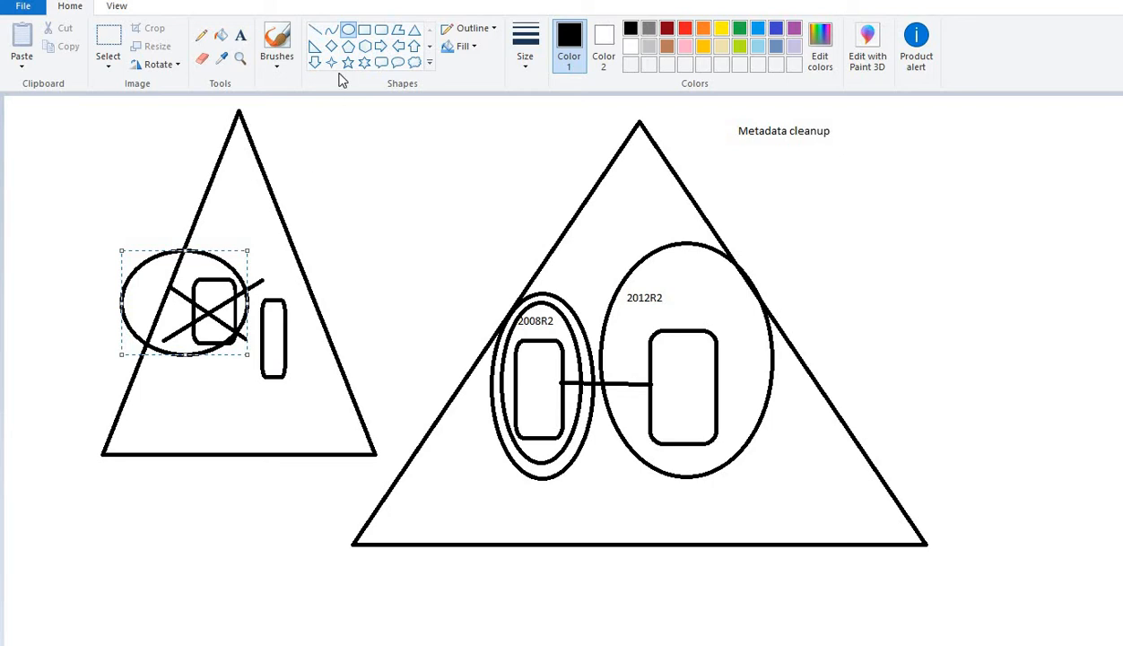
pyautogui.click(315, 30)
pyautogui.moveTo(287, 318); pyautogui.dragTo(455, 260)
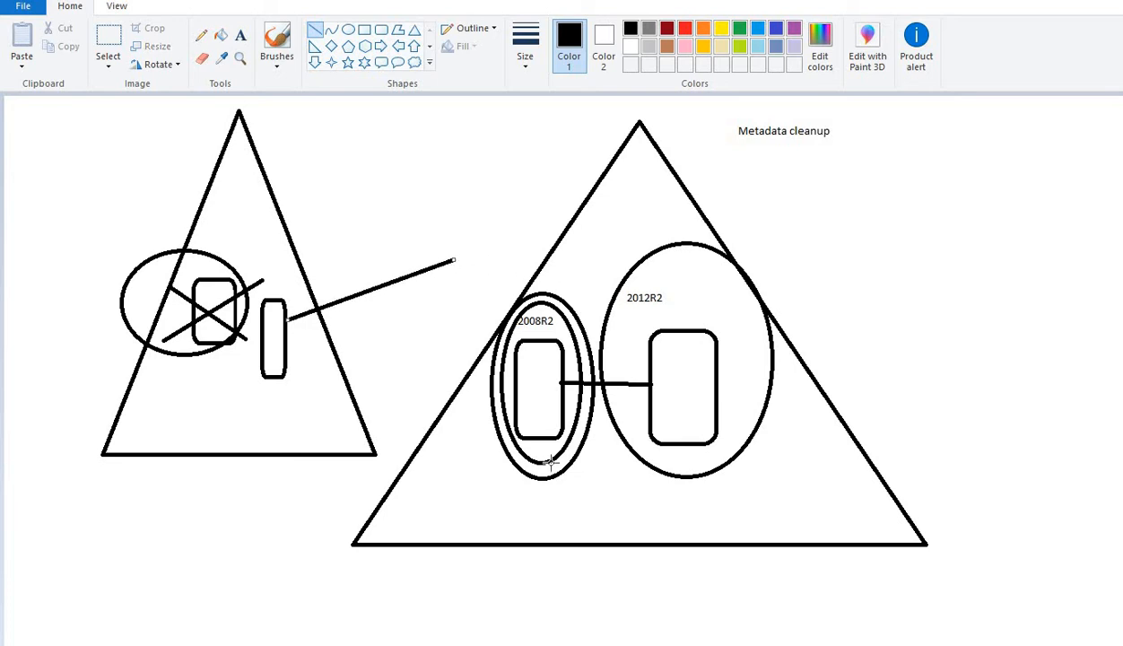
# Step: Switch to the MAXDC1 VM, open Task Manager and run cmd as a new task
pyautogui.moveTo(577, 644)
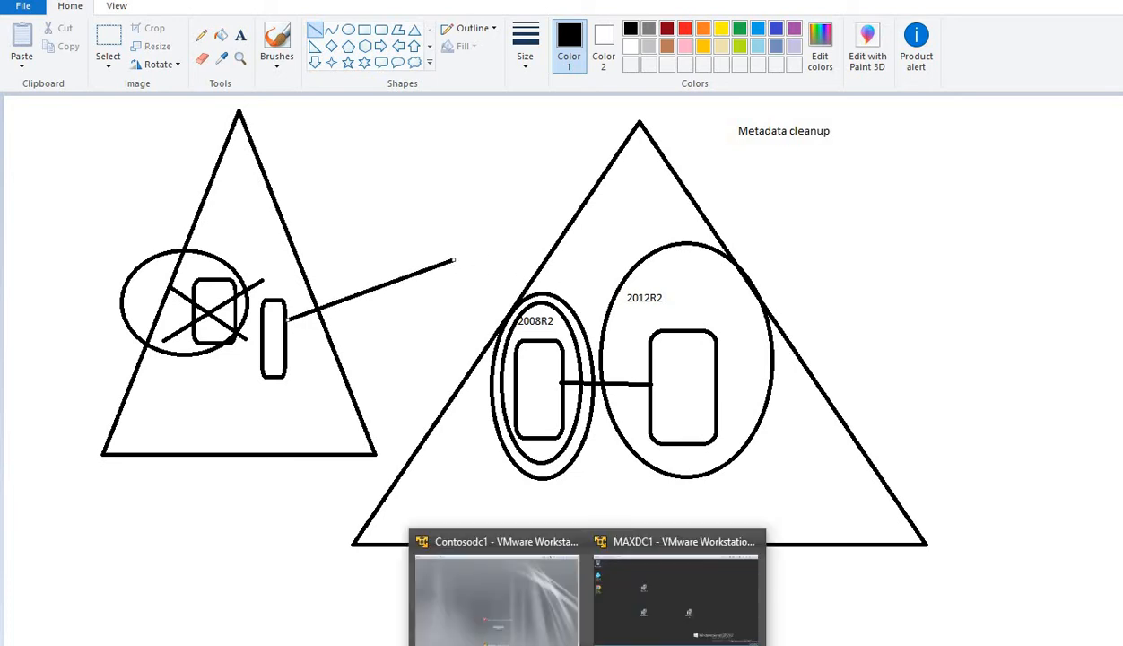
pyautogui.click(597, 606)
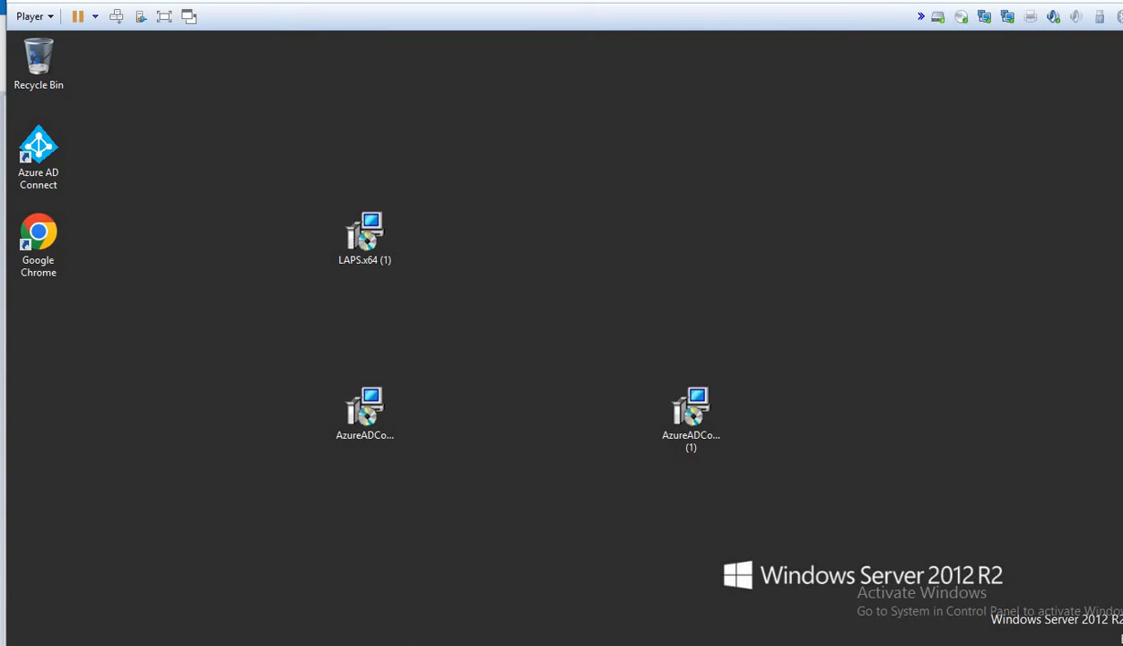
pyautogui.rightClick(403, 645)
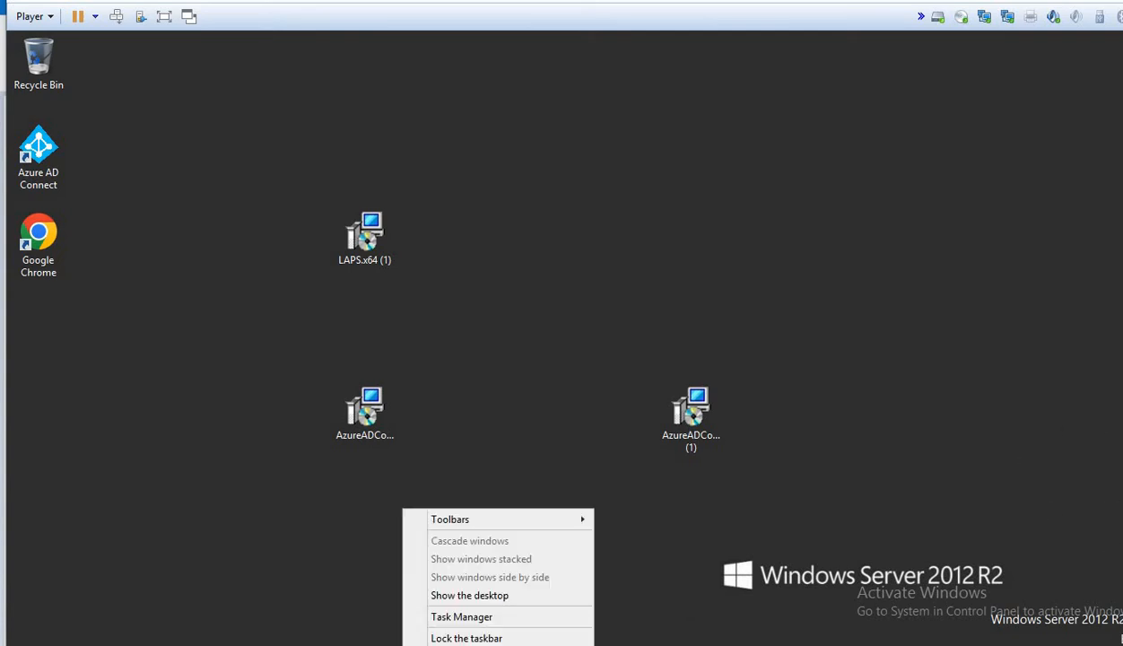
pyautogui.click(440, 617)
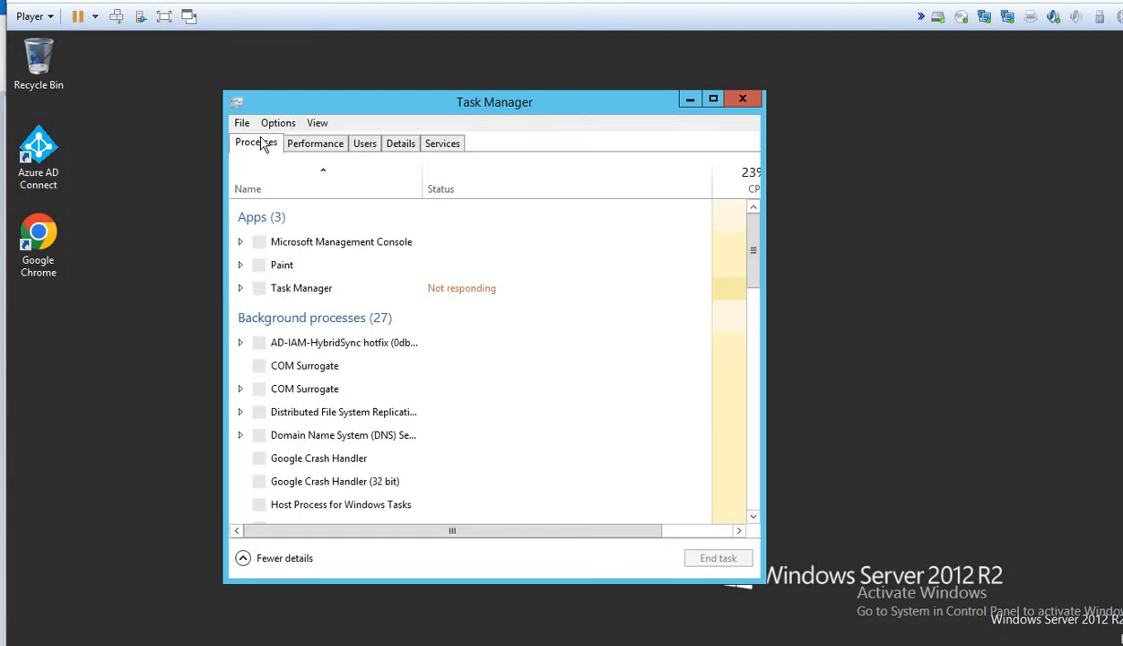
pyautogui.click(242, 125)
pyautogui.click(265, 144)
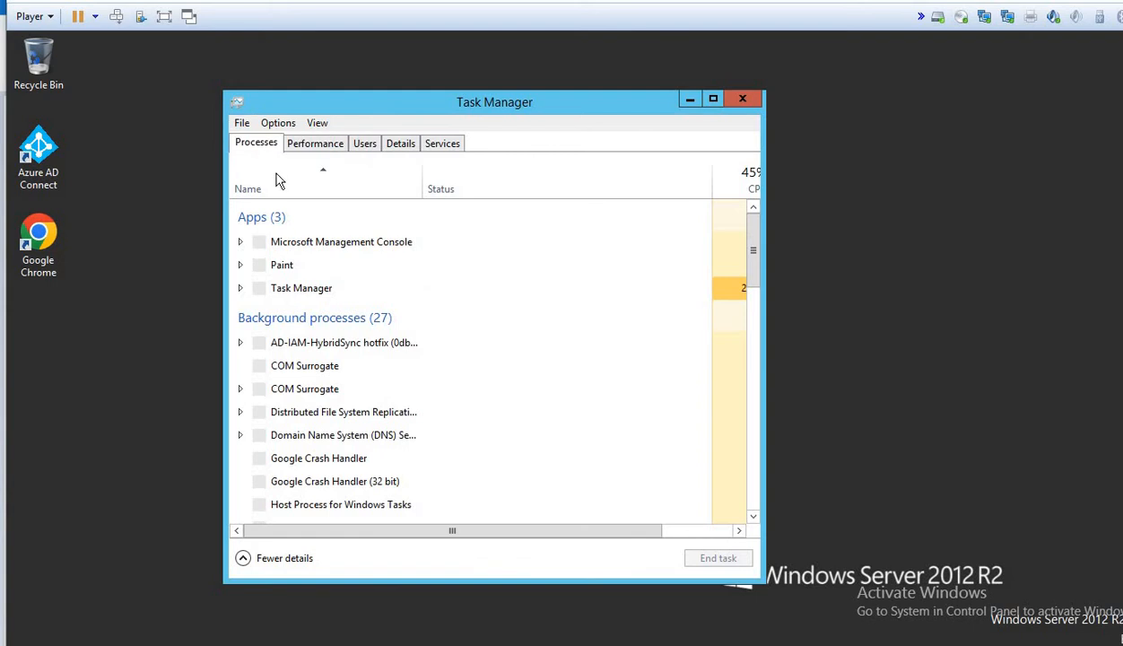
pyautogui.write('cmd')
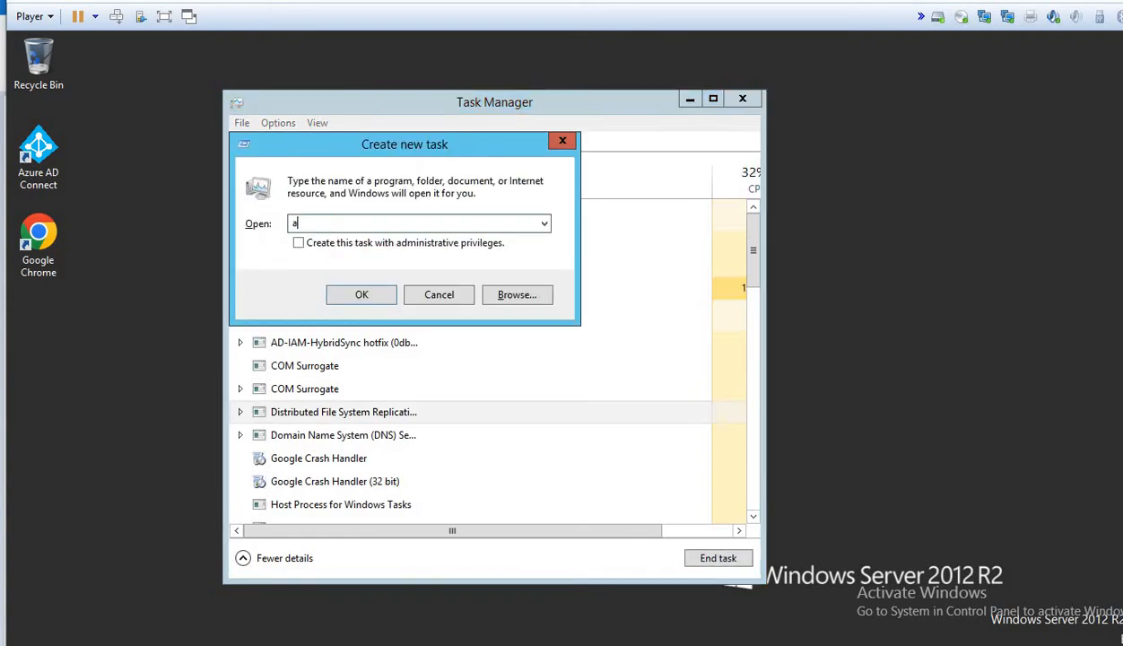
pyautogui.press('Return')
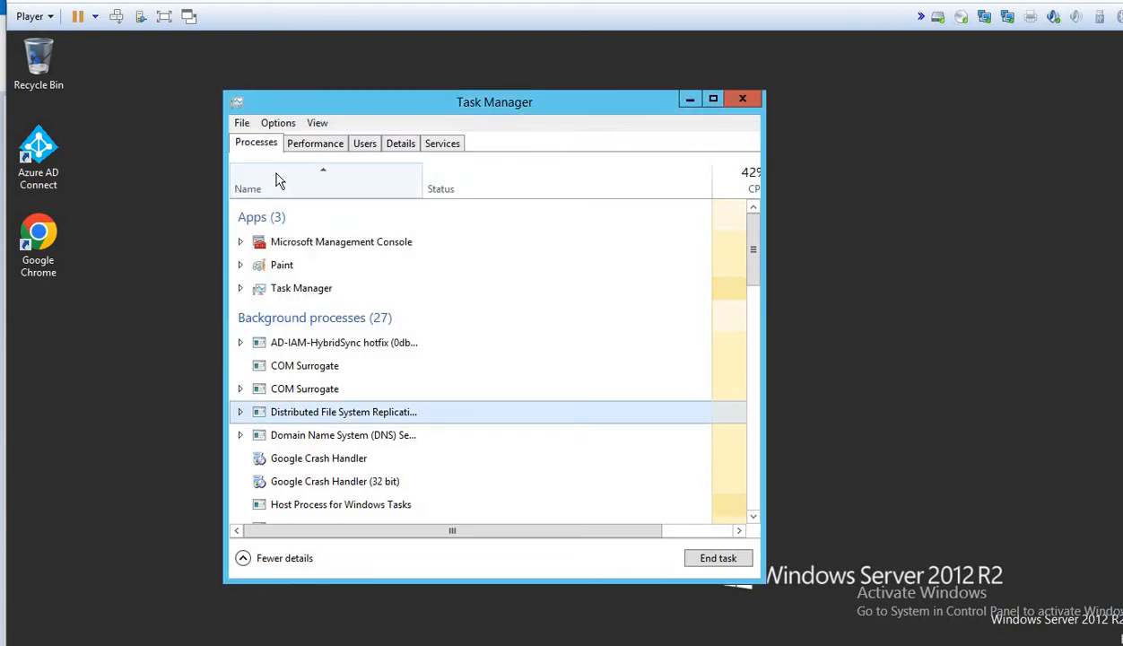
# Step: Run dsa.msc as a new task, then close Task Manager and the not-found error
pyautogui.click(242, 123)
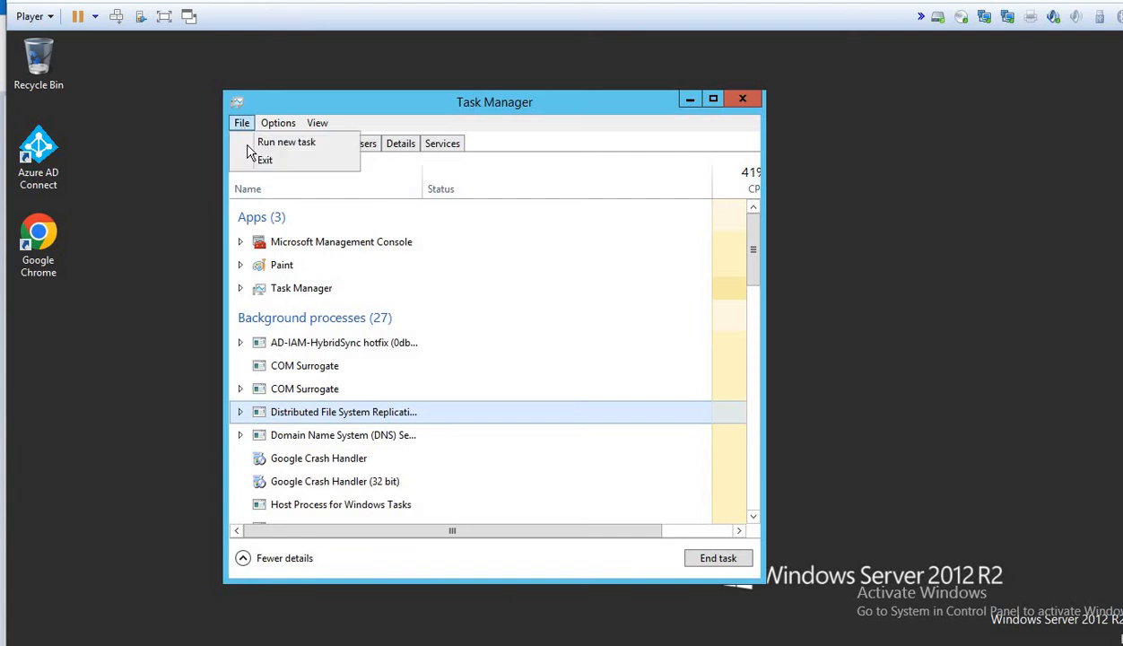
pyautogui.click(260, 143)
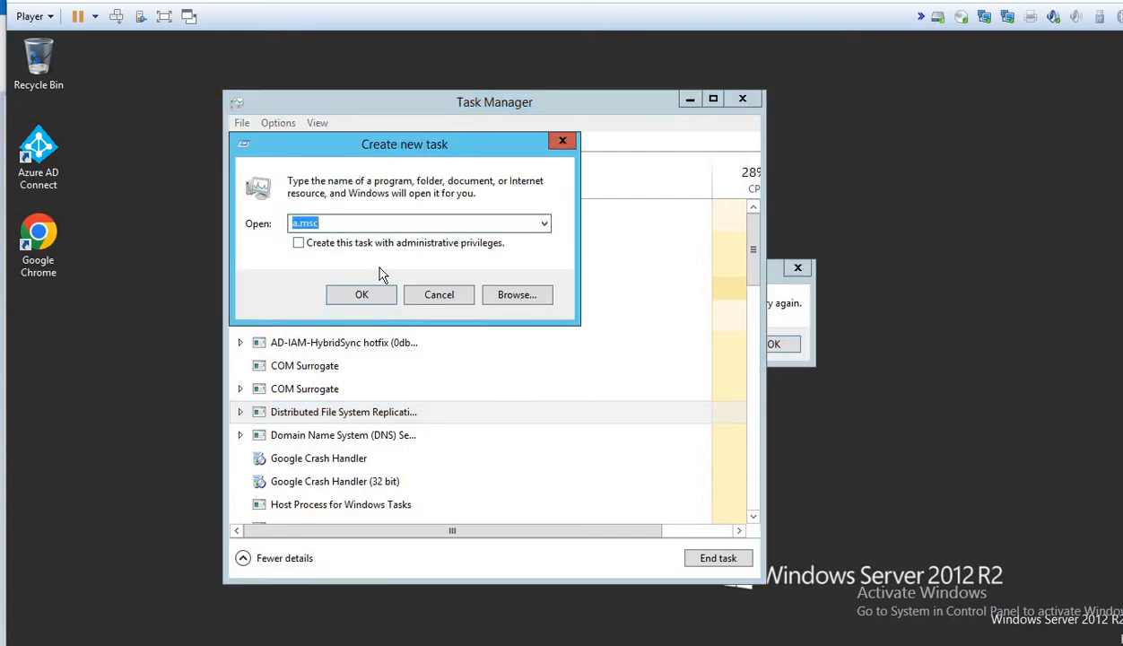
pyautogui.write('dsa.msc')
pyautogui.press('Return')
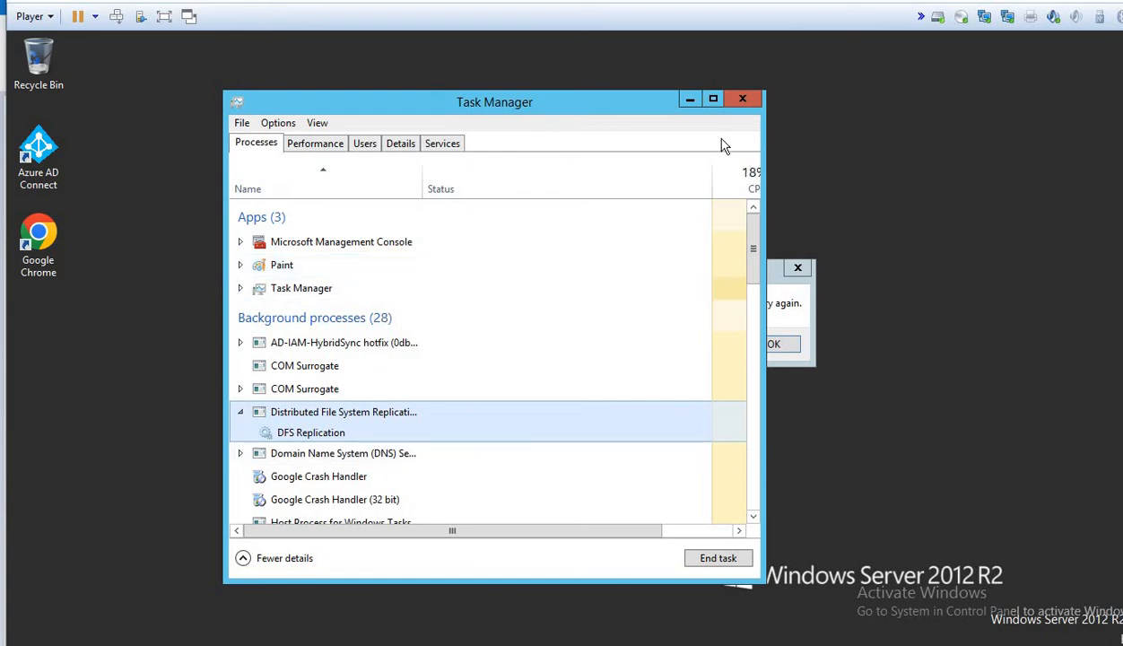
pyautogui.click(742, 100)
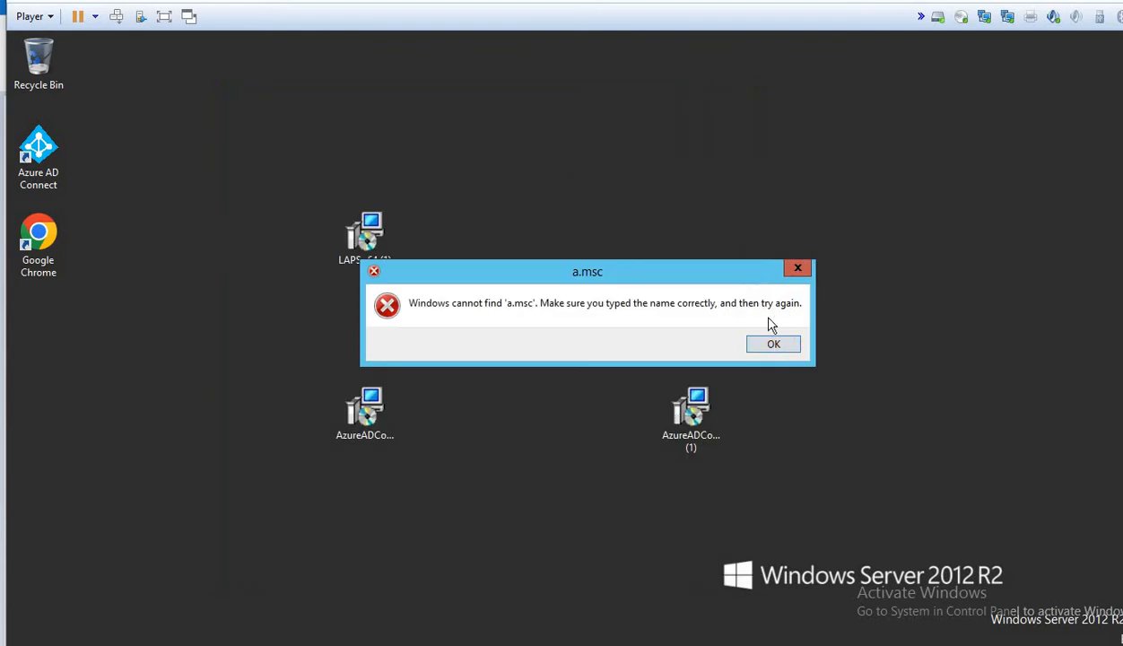
pyautogui.click(797, 267)
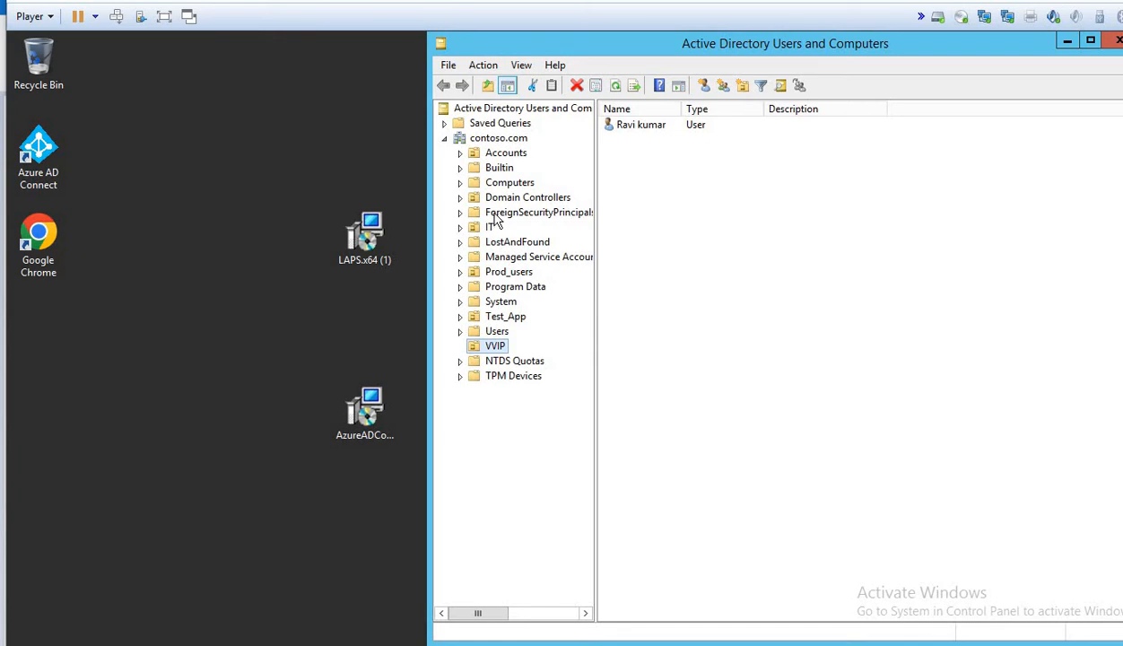
# Step: Show the Domain Controllers container and widen the Name and Site columns so WIN-191VN6VN97Q and WINADC01 read fully
pyautogui.click(521, 197)
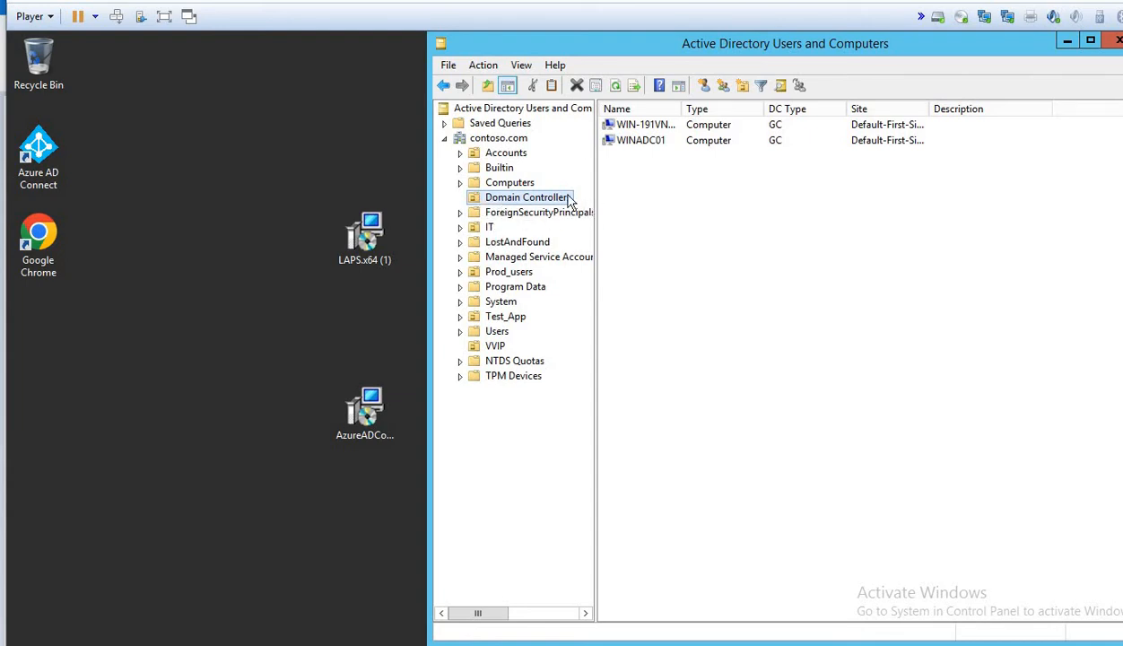
pyautogui.moveTo(677, 112); pyautogui.dragTo(743, 109)
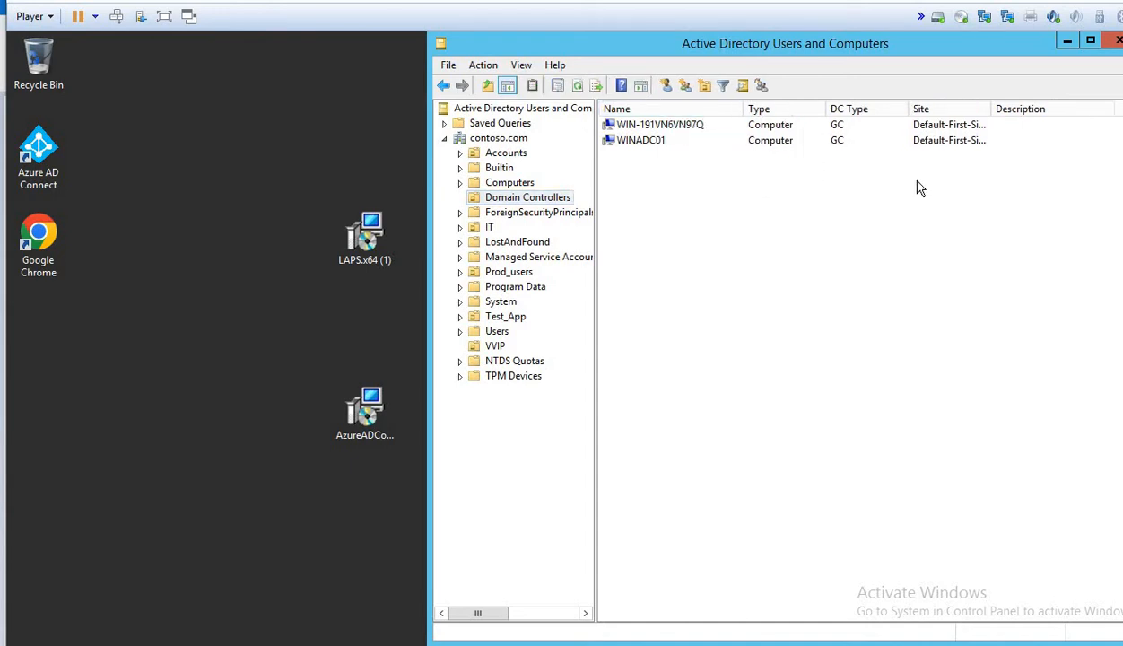
pyautogui.moveTo(990, 109); pyautogui.dragTo(1021, 112)
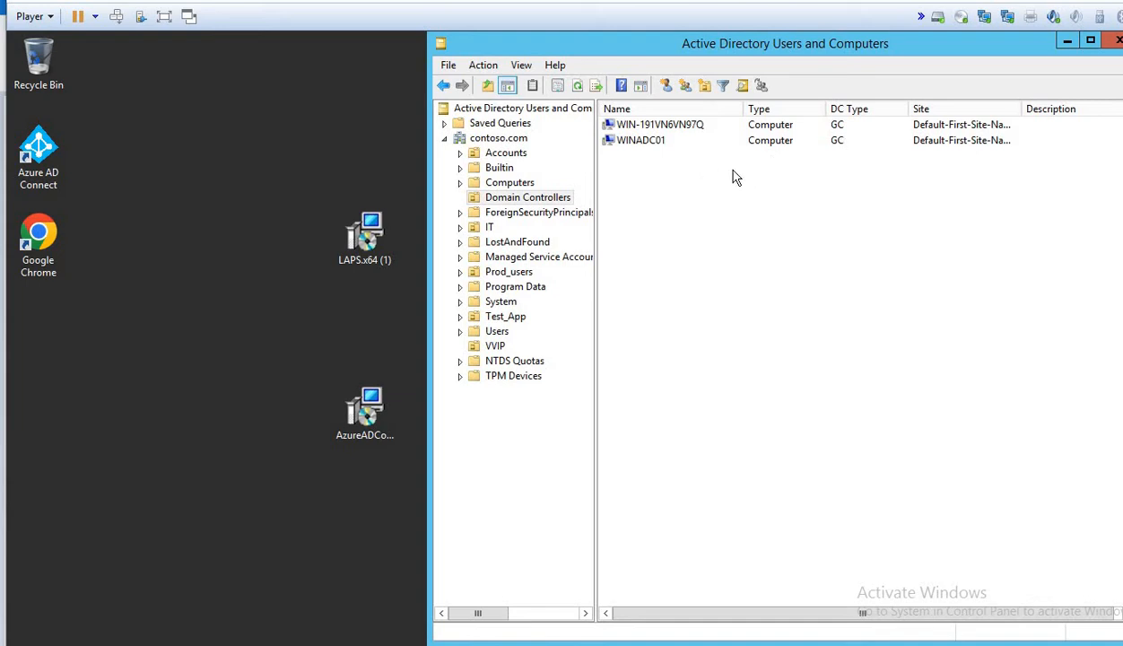
pyautogui.click(633, 127)
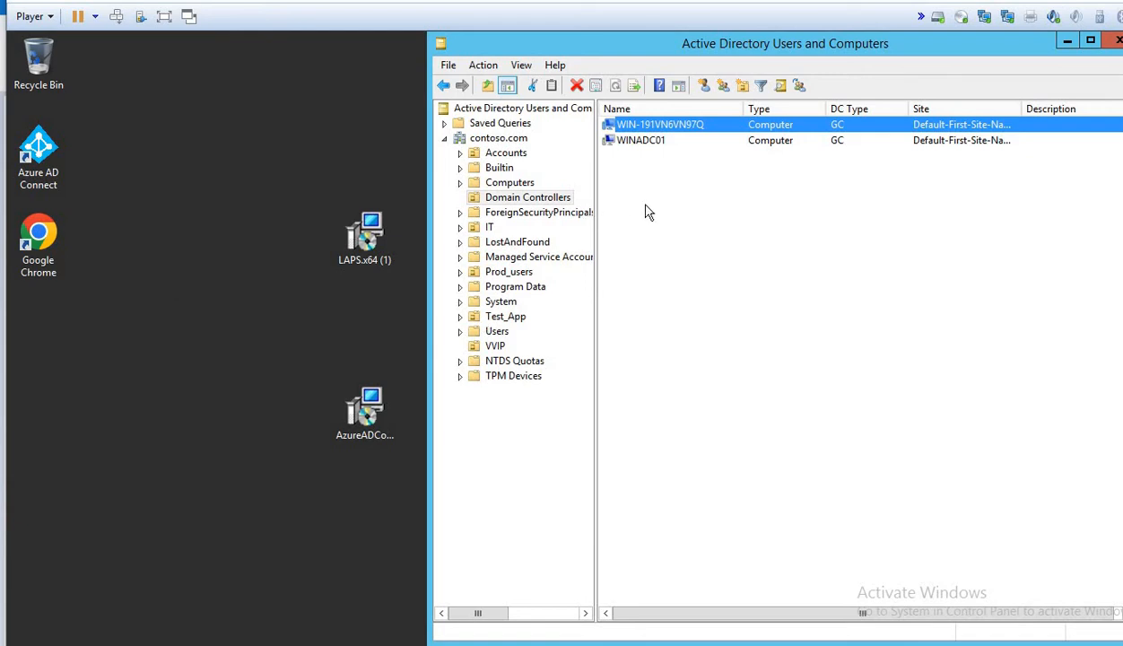
# Step: Compare the WINADC01 and WIN-191VN6VN97Q domain controllers by selecting each in turn
pyautogui.click(667, 148)
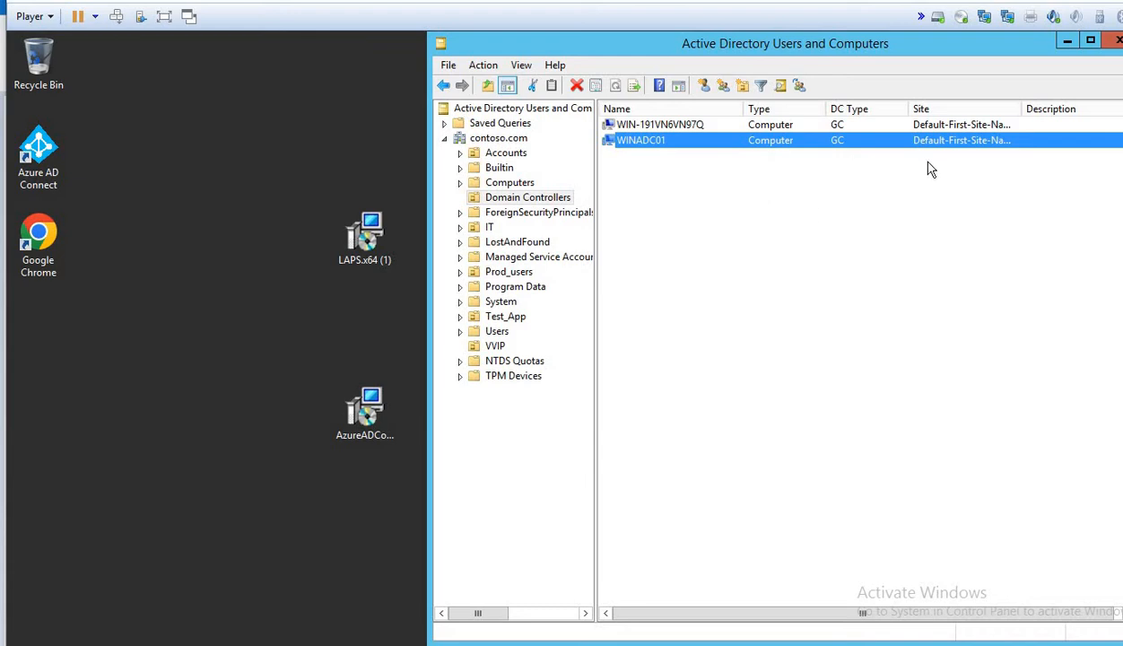
pyautogui.click(826, 126)
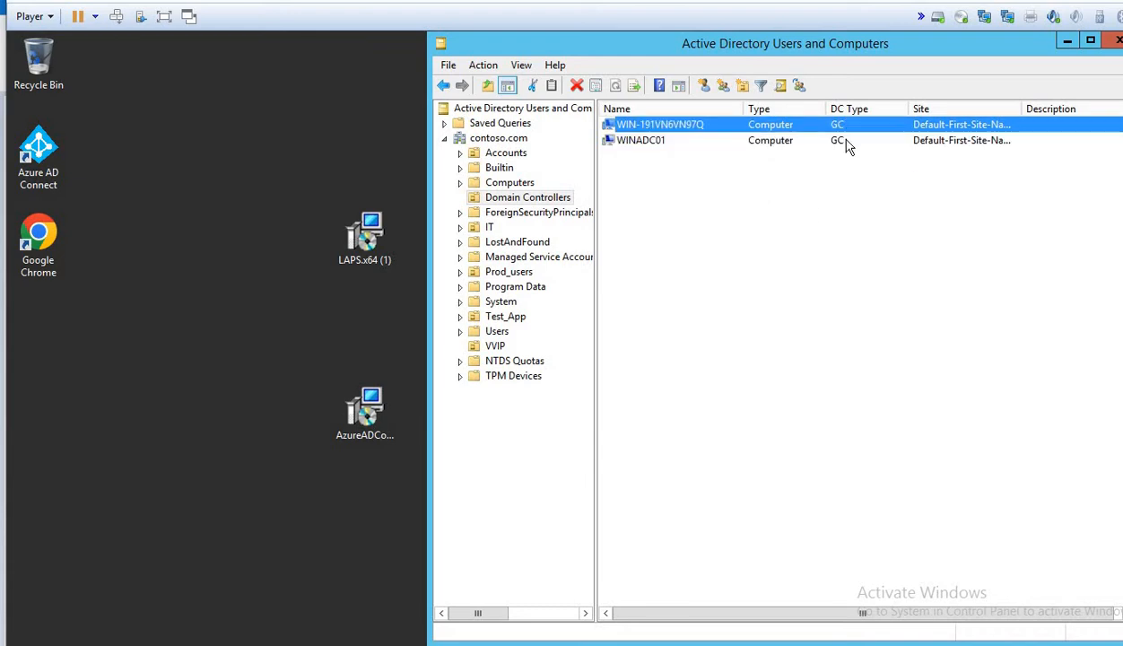
pyautogui.click(832, 142)
pyautogui.click(839, 126)
pyautogui.click(840, 139)
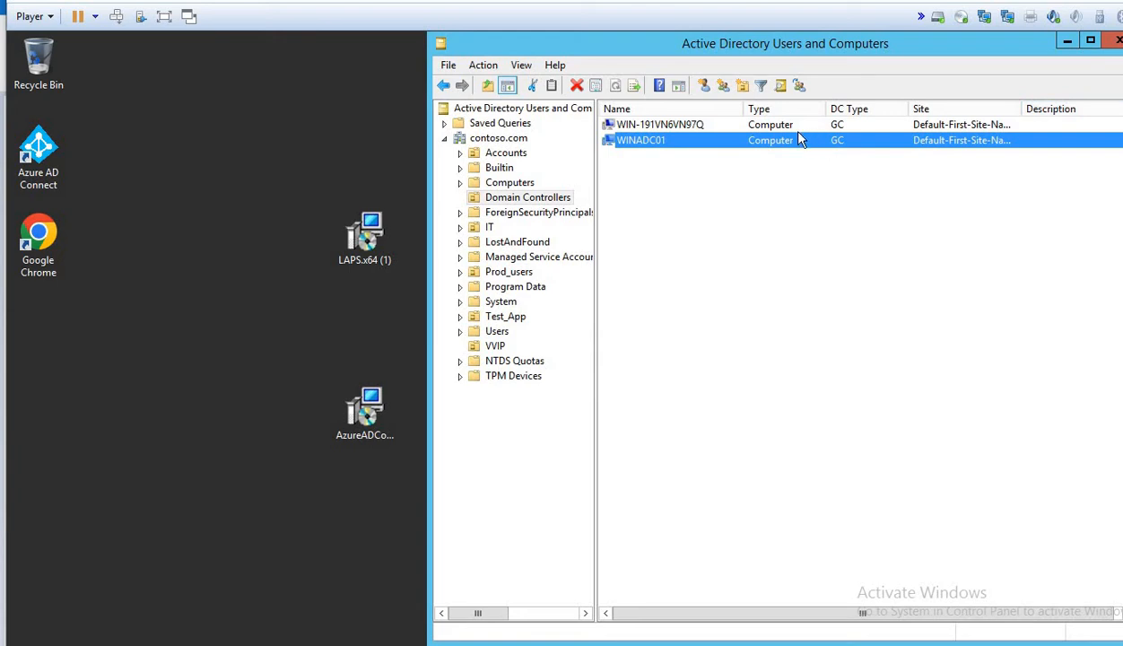
pyautogui.click(760, 127)
pyautogui.click(728, 141)
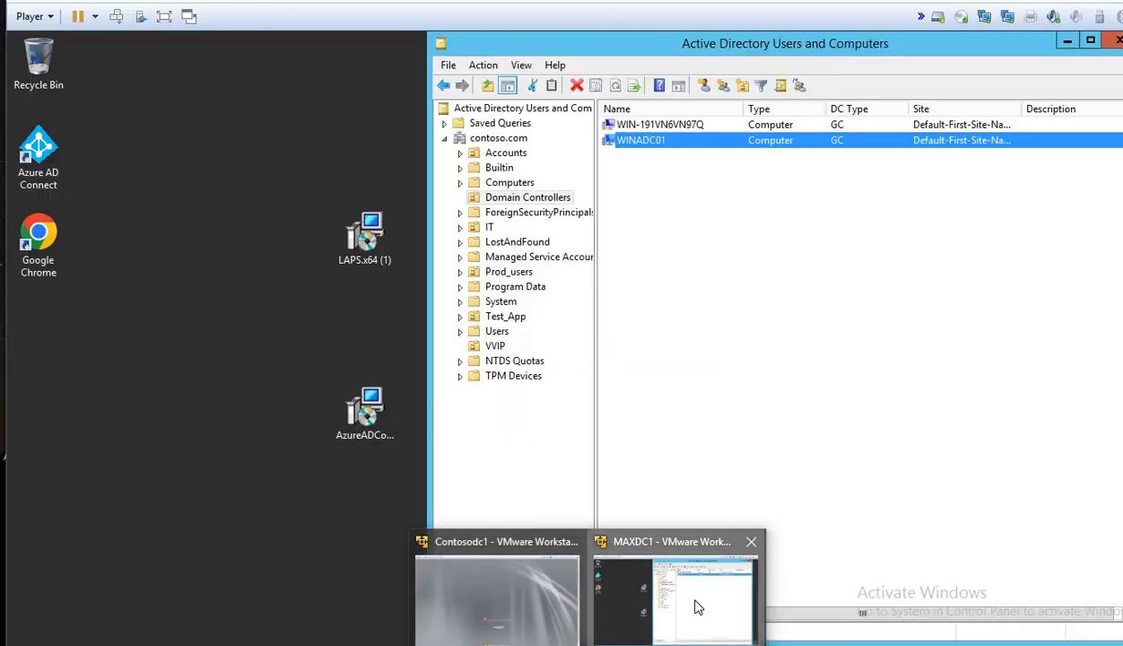
# Step: Toggle between the MAXDC1 virtual machine and the Paint drawing, ending back in the VM
pyautogui.click(694, 607)
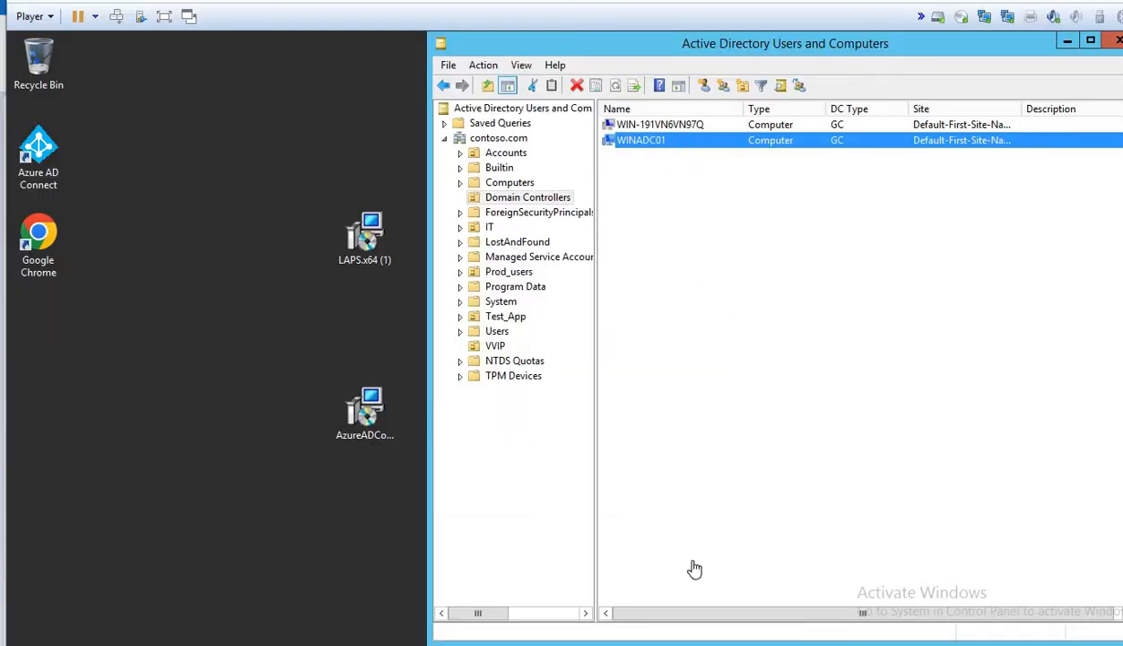
pyautogui.click(673, 643)
pyautogui.click(673, 643)
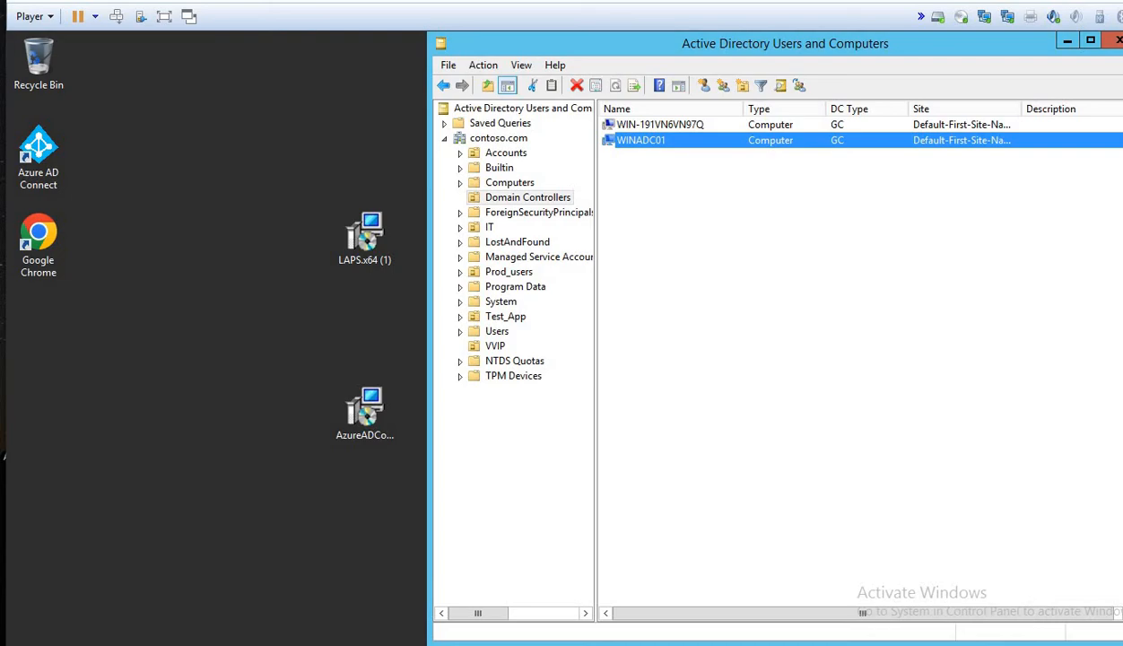
pyautogui.click(673, 643)
pyautogui.click(673, 643)
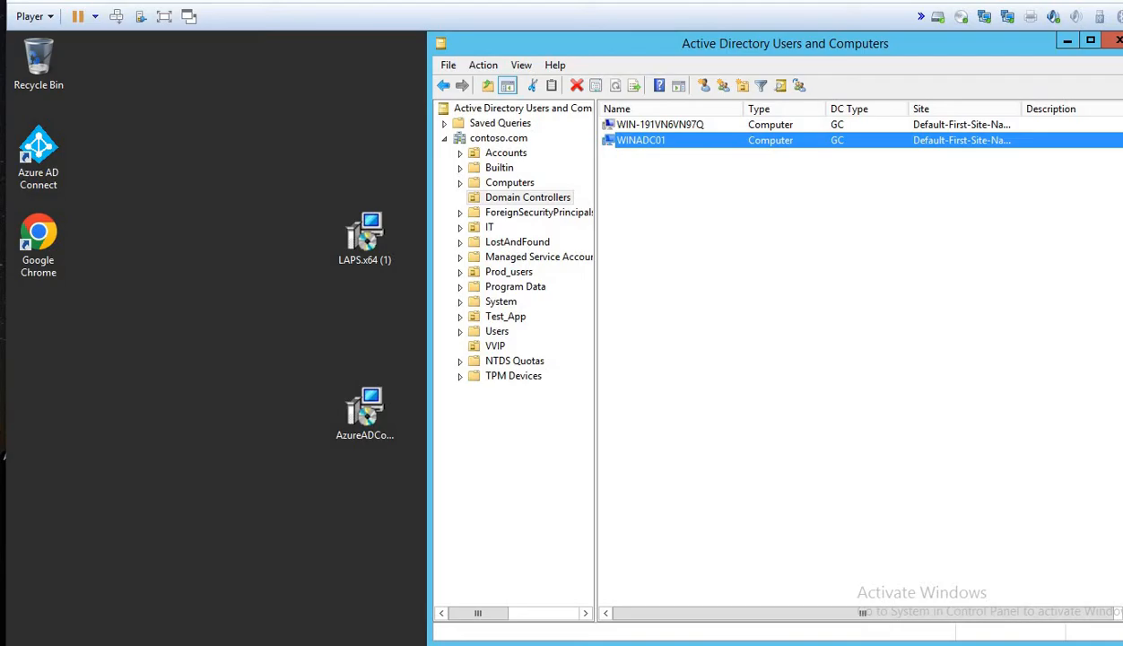
# Step: Recheck both domain controllers, then close Active Directory Users and Computers
pyautogui.click(666, 126)
pyautogui.click(659, 142)
pyautogui.click(667, 127)
pyautogui.click(654, 141)
pyautogui.click(1116, 47)
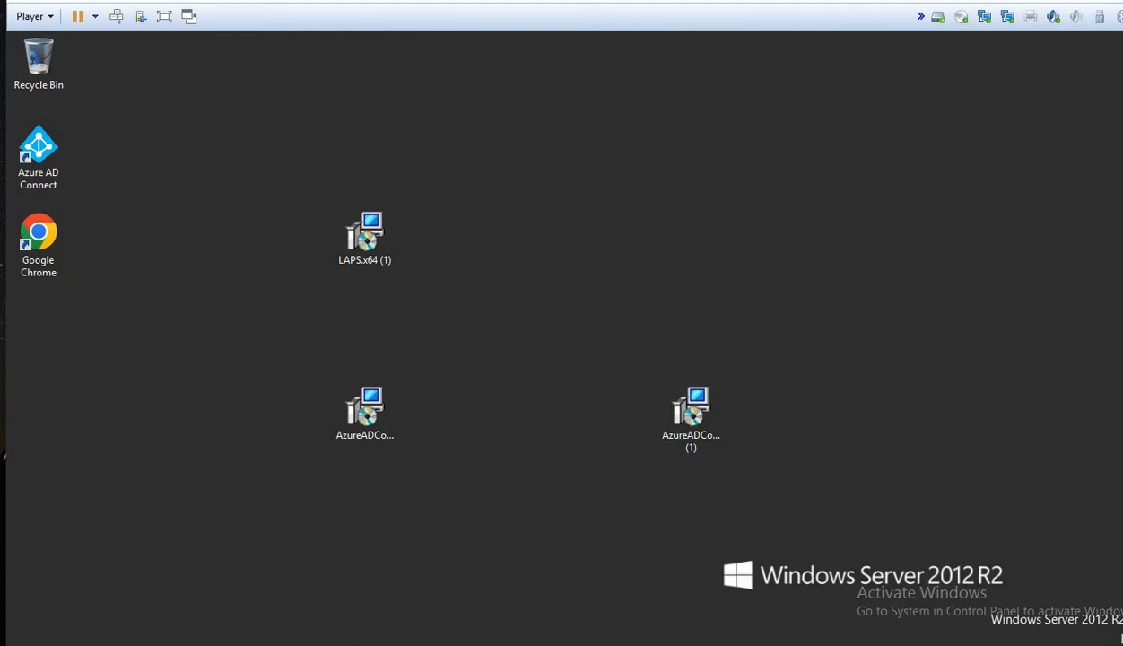
# Step: Launch Task Manager from the taskbar, start a new task, clear dsa.msc and cancel it
pyautogui.rightClick(420, 642)
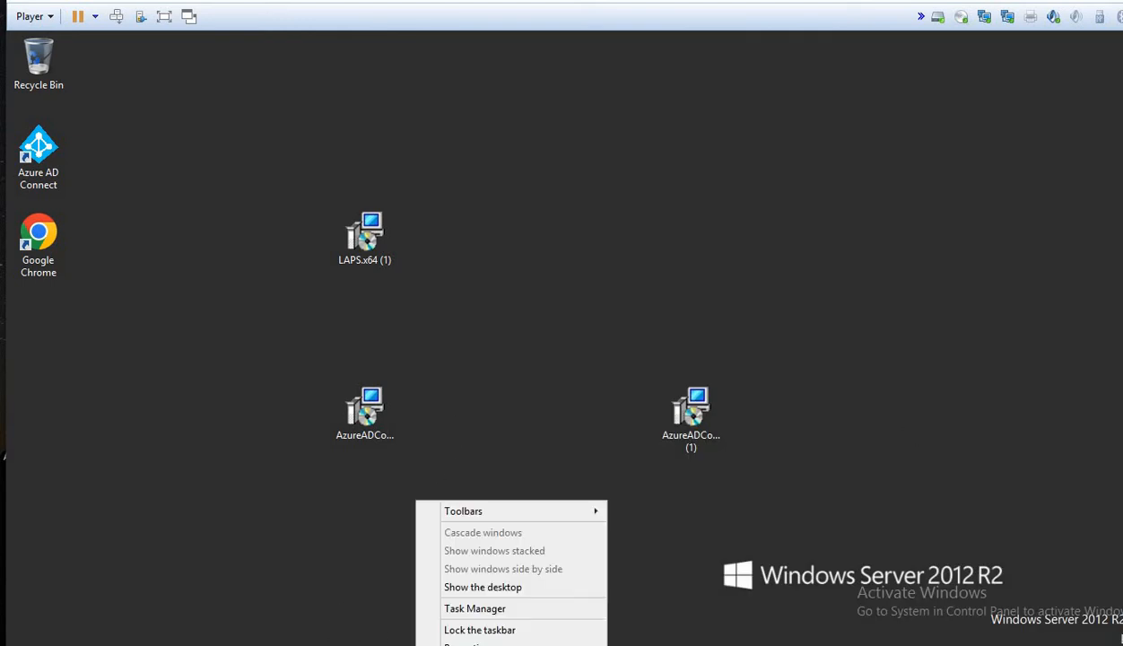
pyautogui.click(441, 601)
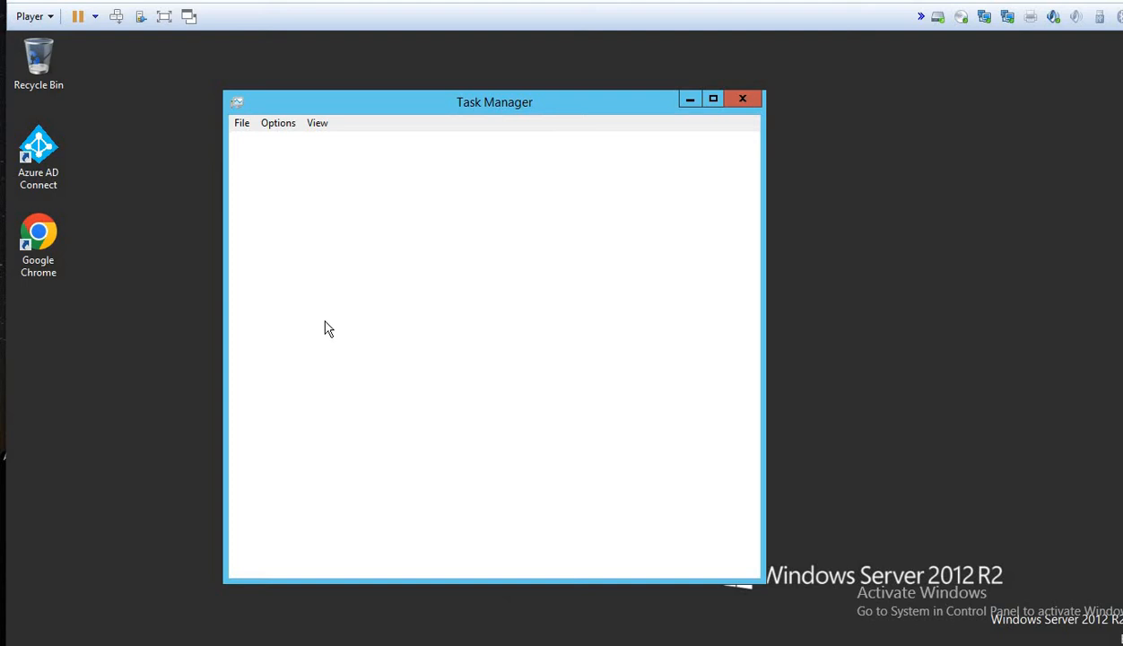
pyautogui.click(241, 123)
pyautogui.click(257, 147)
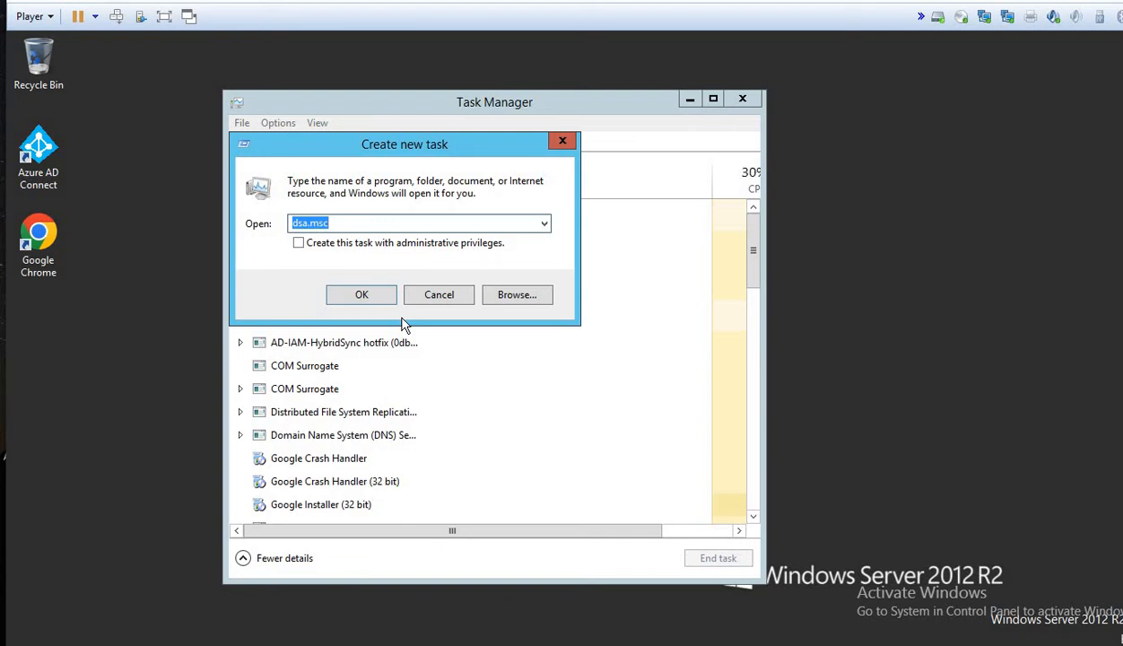
pyautogui.press('BackSpace')
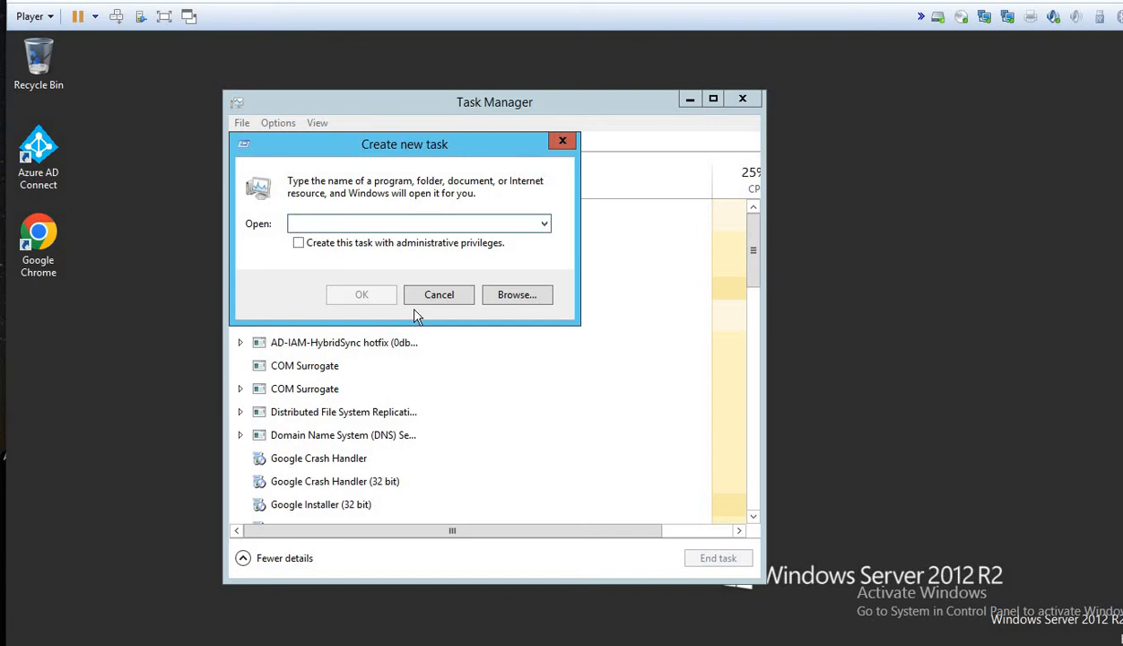
pyautogui.click(434, 299)
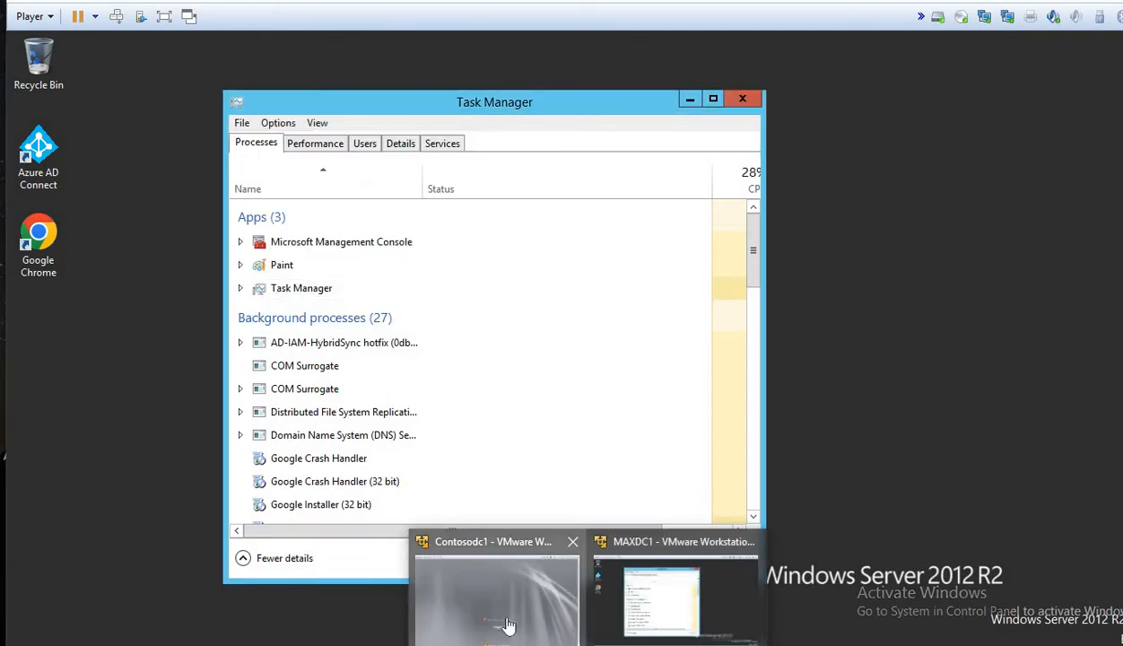
# Step: On Contosodc1, dismiss the wrong-password error and sign in as administrator with the account password
pyautogui.click(508, 625)
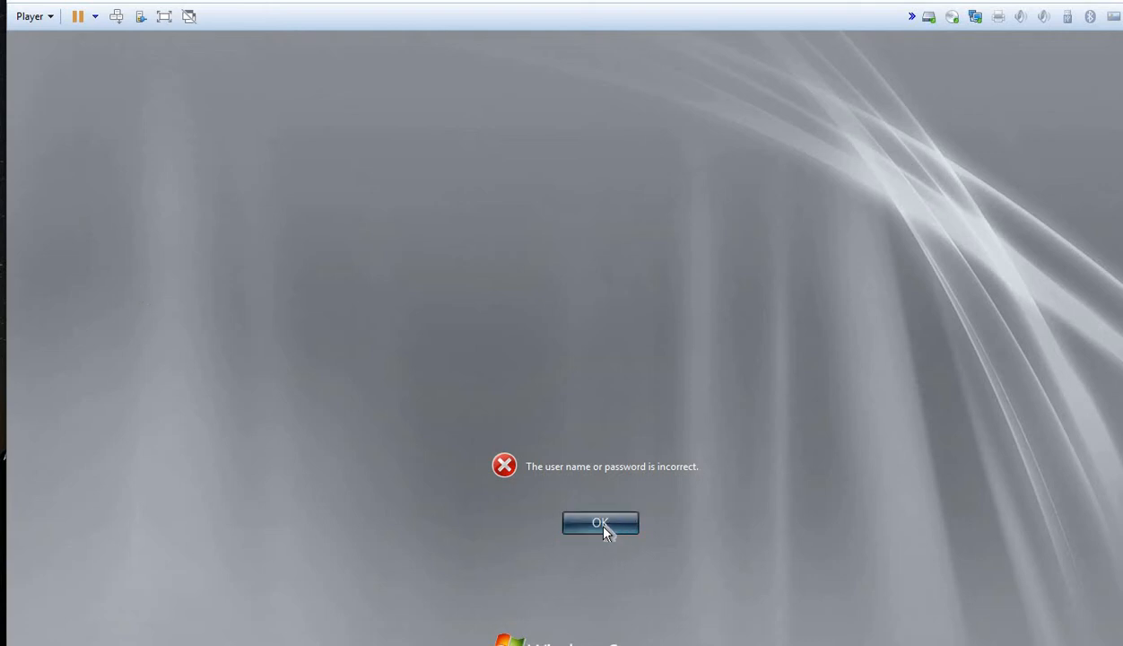
pyautogui.click(603, 526)
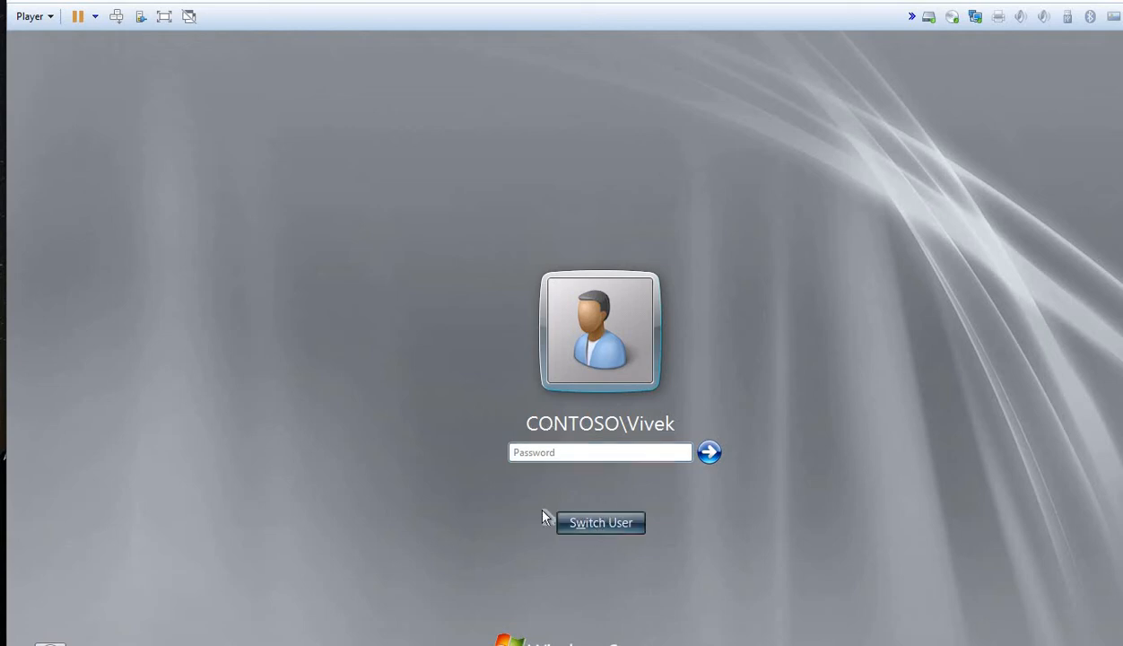
pyautogui.click(587, 520)
pyautogui.click(677, 405)
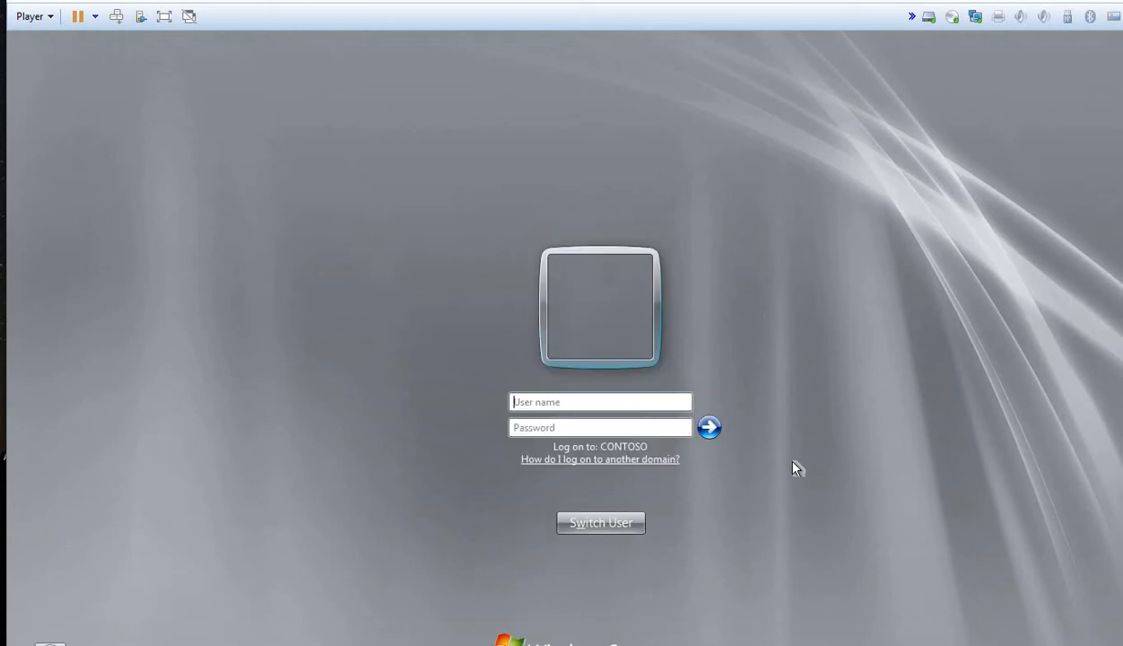
pyautogui.write('administrator')
pyautogui.press('Tab')
pyautogui.write('•••••••••')
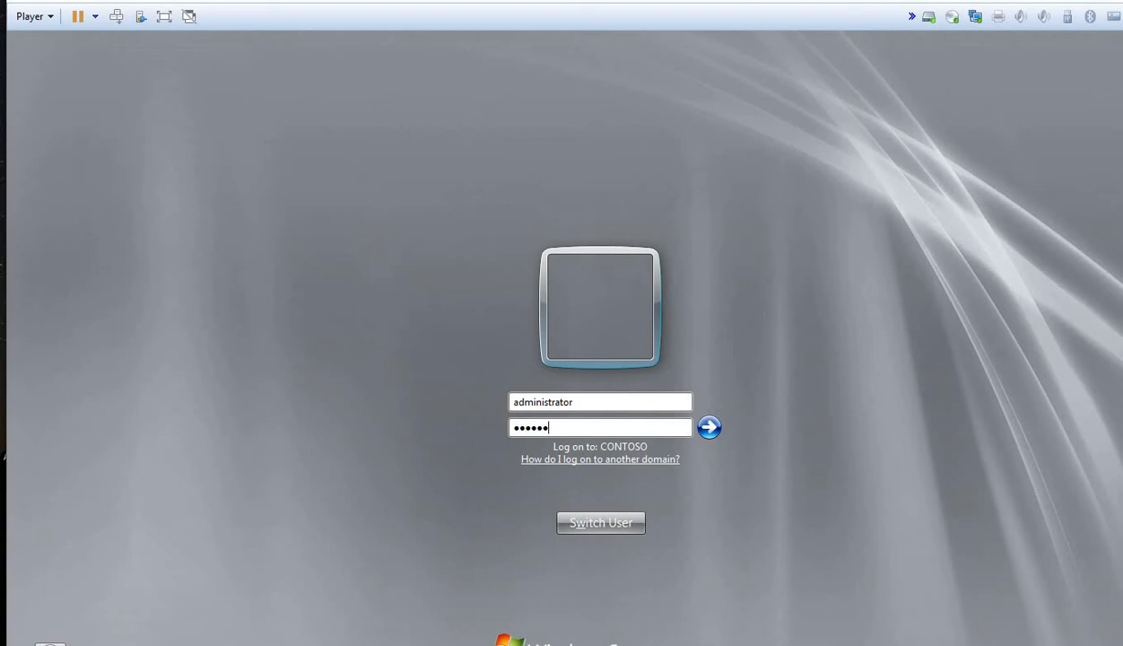
pyautogui.write('•••')
pyautogui.press('Return')
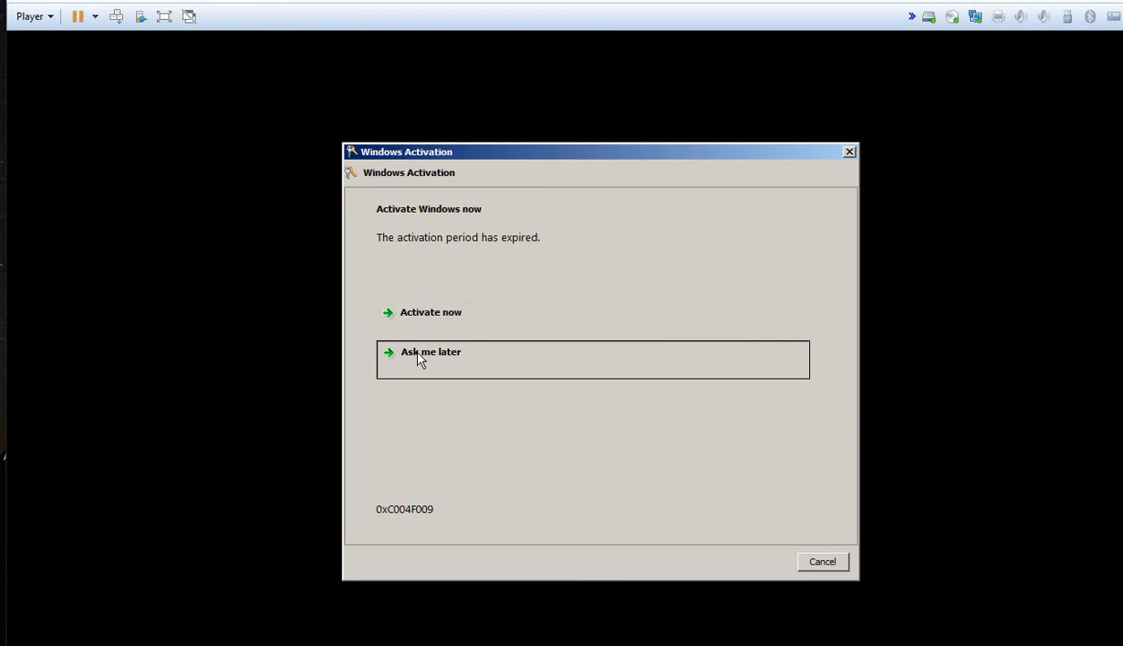
# Step: Choose Ask me later for Windows Activation and dismiss the genuine software notice
pyautogui.click(419, 358)
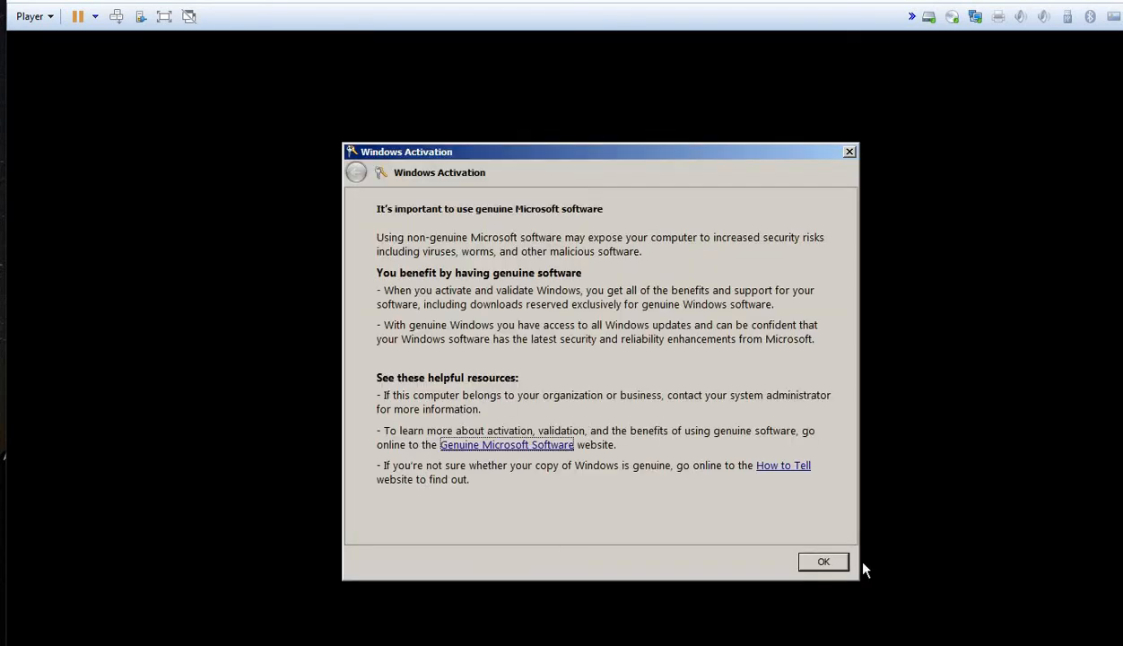
pyautogui.click(820, 561)
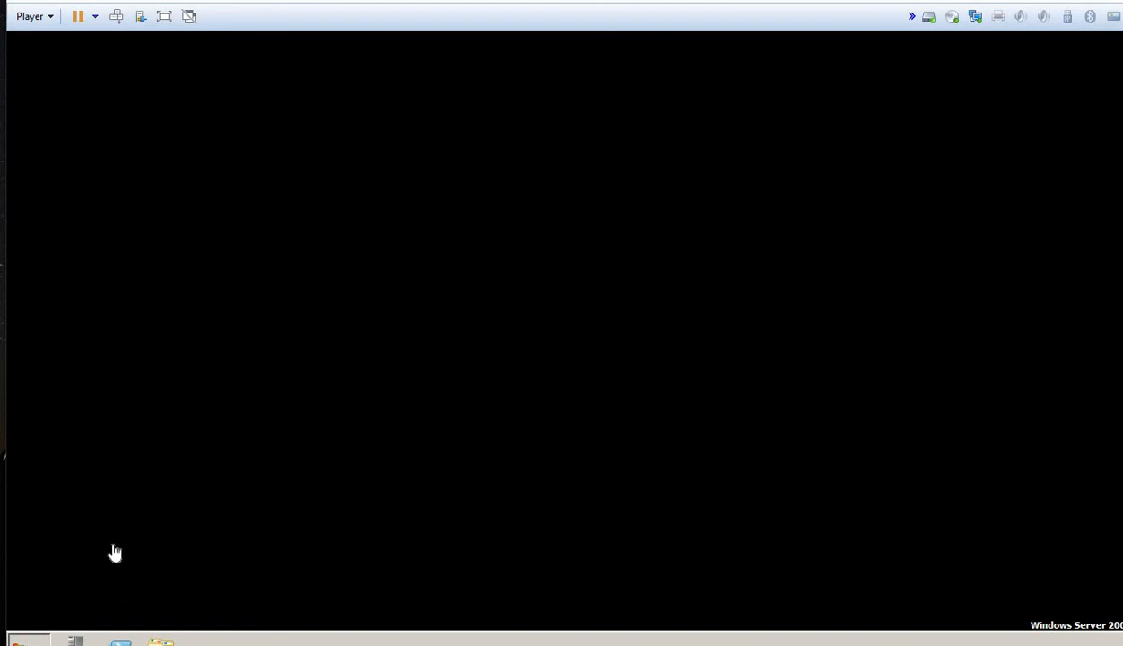
# Step: In the Run box, replace the old dsa.msc command with dcpromo
pyautogui.press('super+r')
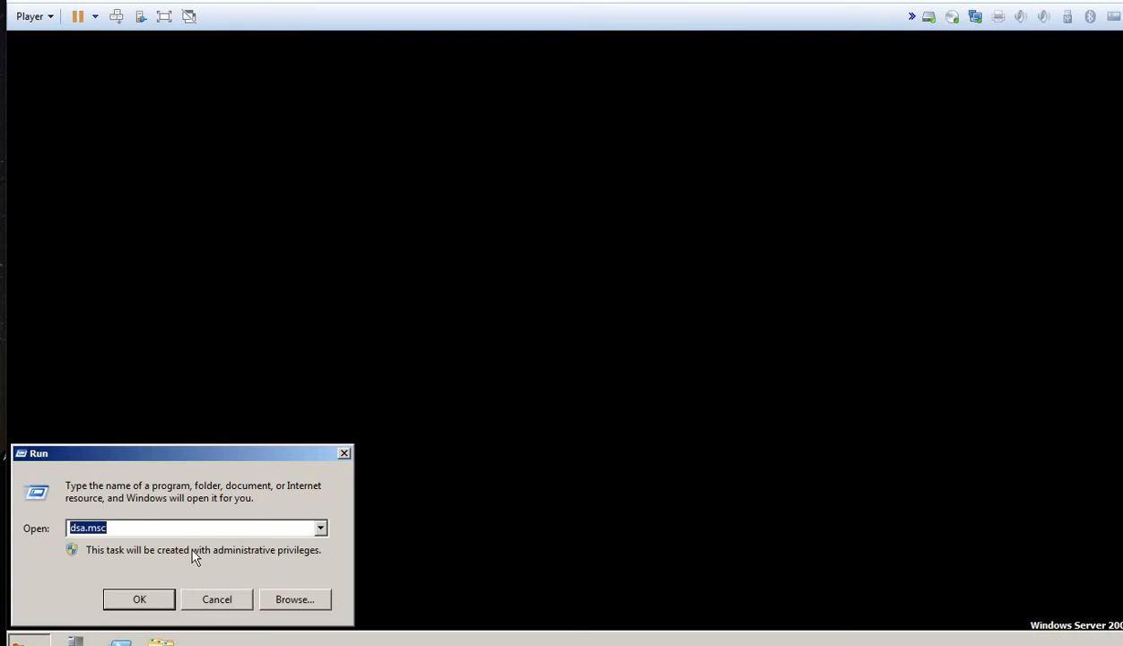
pyautogui.click(107, 527)
pyautogui.press('BackSpace')
pyautogui.press('BackSpace')
pyautogui.press('BackSpace')
pyautogui.press('BackSpace')
pyautogui.press('BackSpace')
pyautogui.press('BackSpace')
pyautogui.press('BackSpace')
pyautogui.write('dcpromo')
pyautogui.press('super')
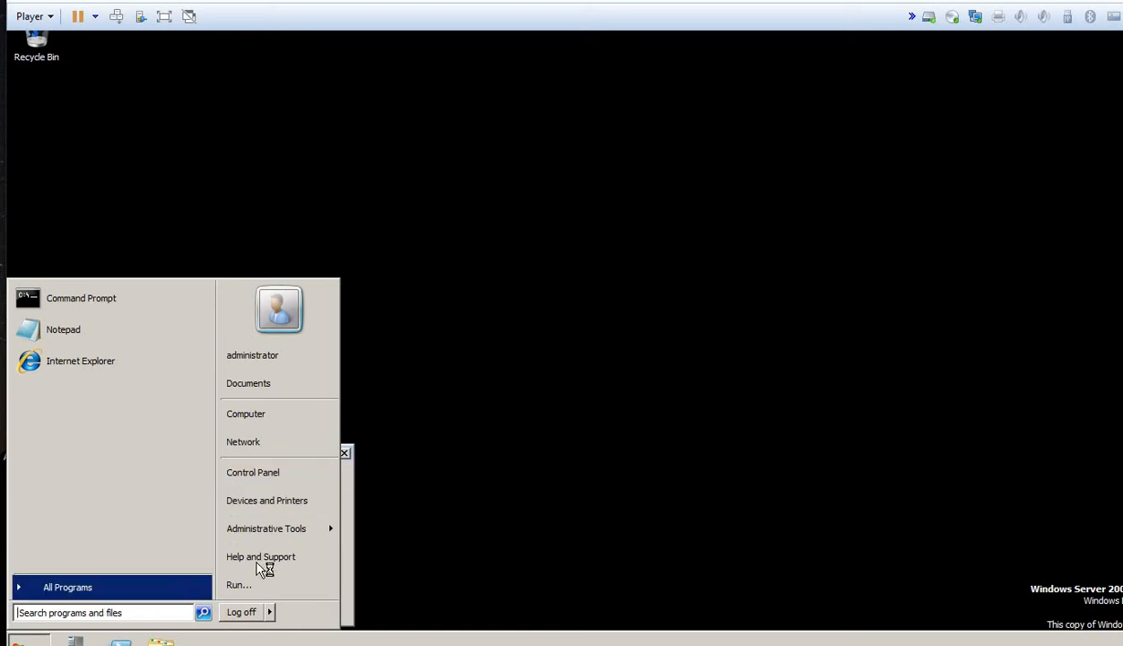
# Step: Run dcpromo to launch the AD DS Installation Wizard
pyautogui.click(235, 584)
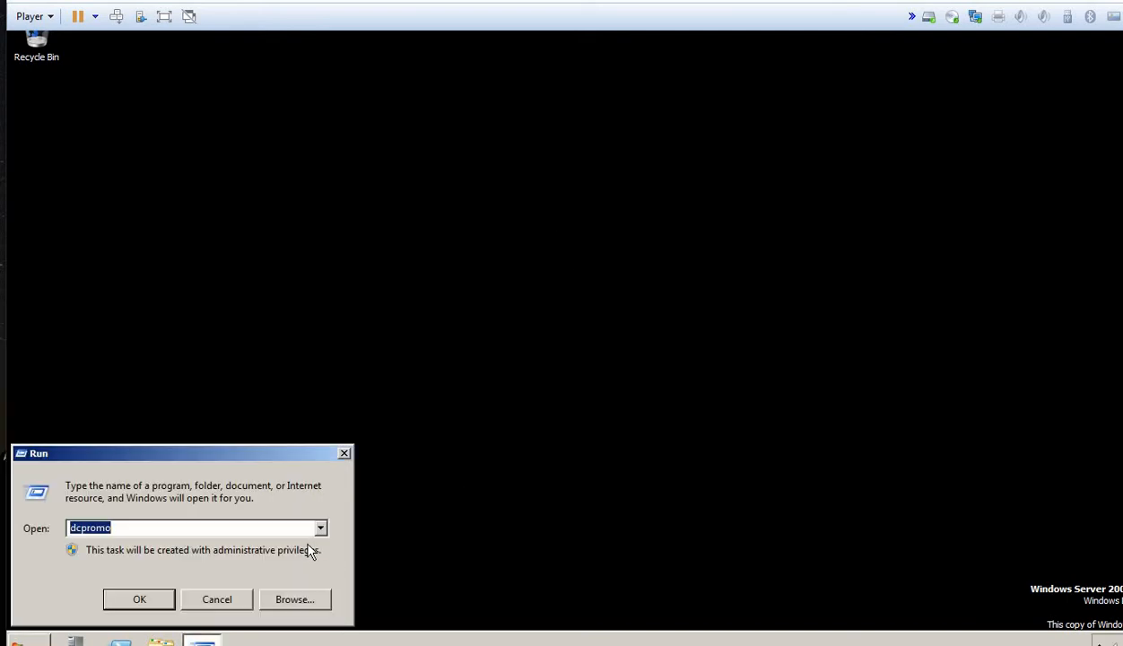
pyautogui.click(119, 607)
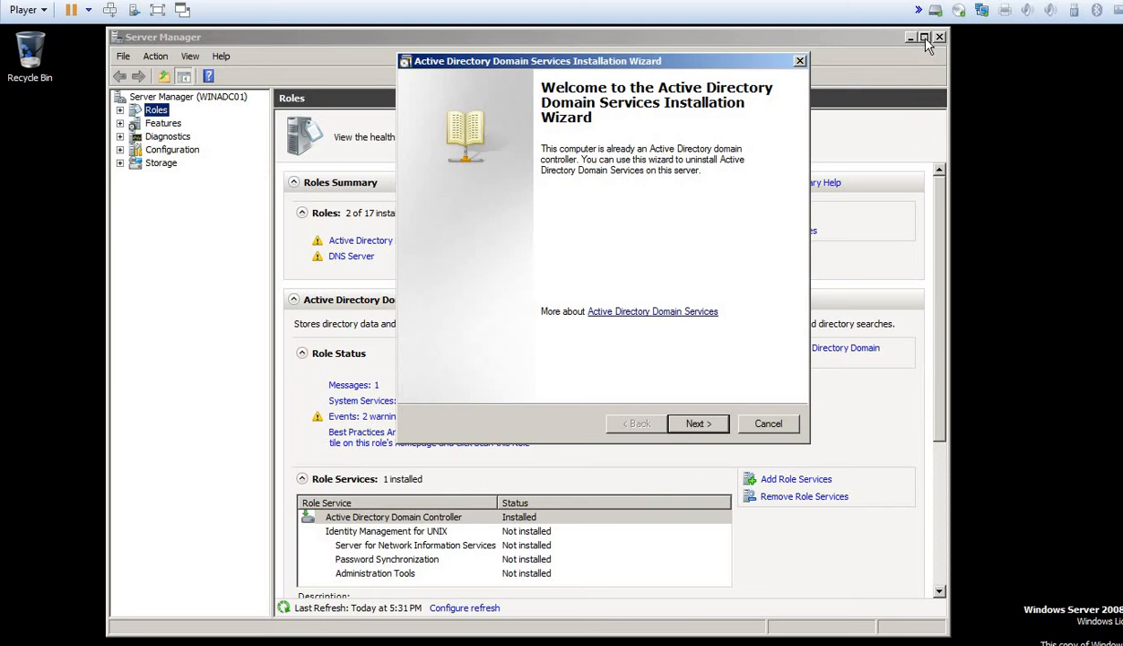
# Step: Reopen Run, append /force to the dcpromo command, then dismiss the prompt
pyautogui.click(940, 334)
pyautogui.scroll(-5, 933, 296)
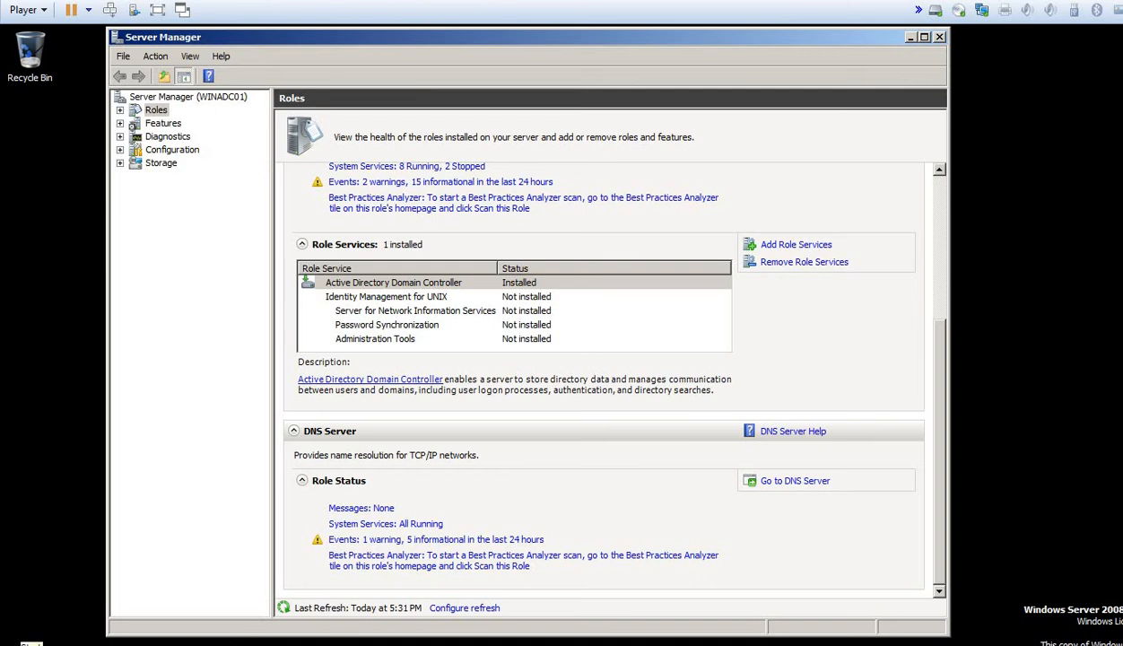
pyautogui.click(22, 645)
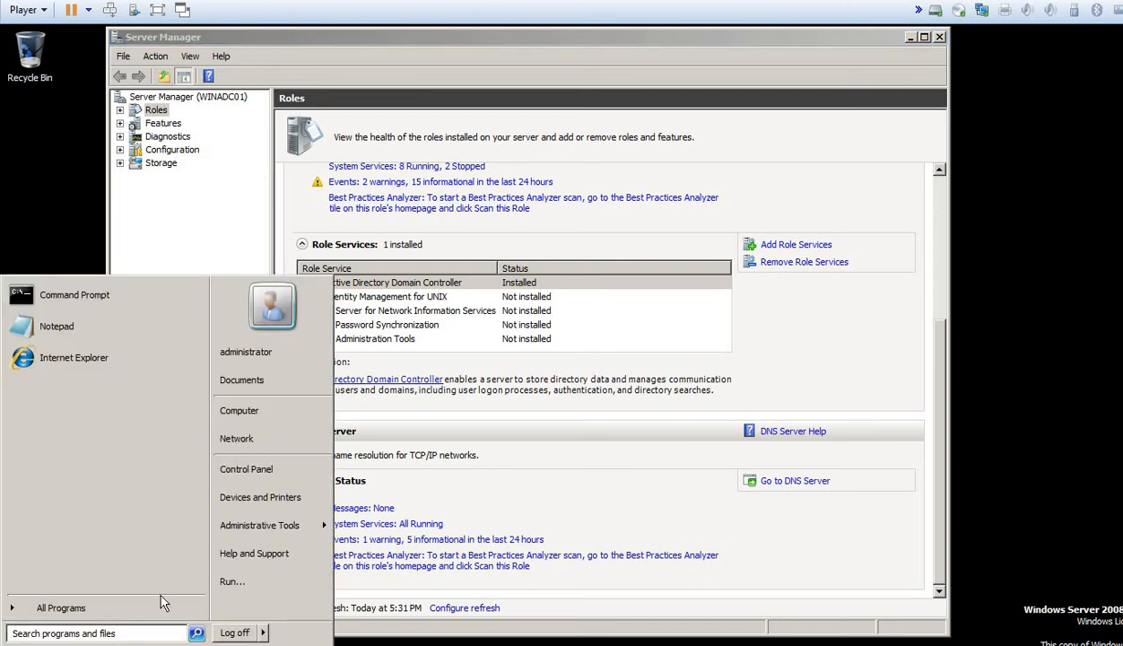
pyautogui.click(229, 582)
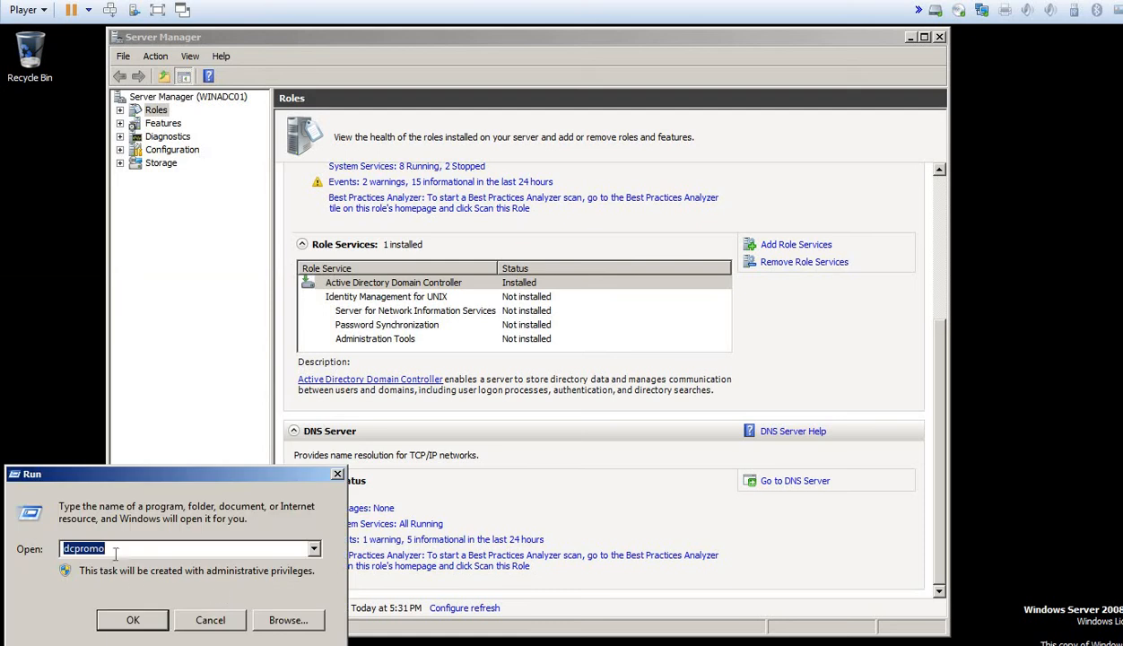
pyautogui.press('End')
pyautogui.write('/forc')
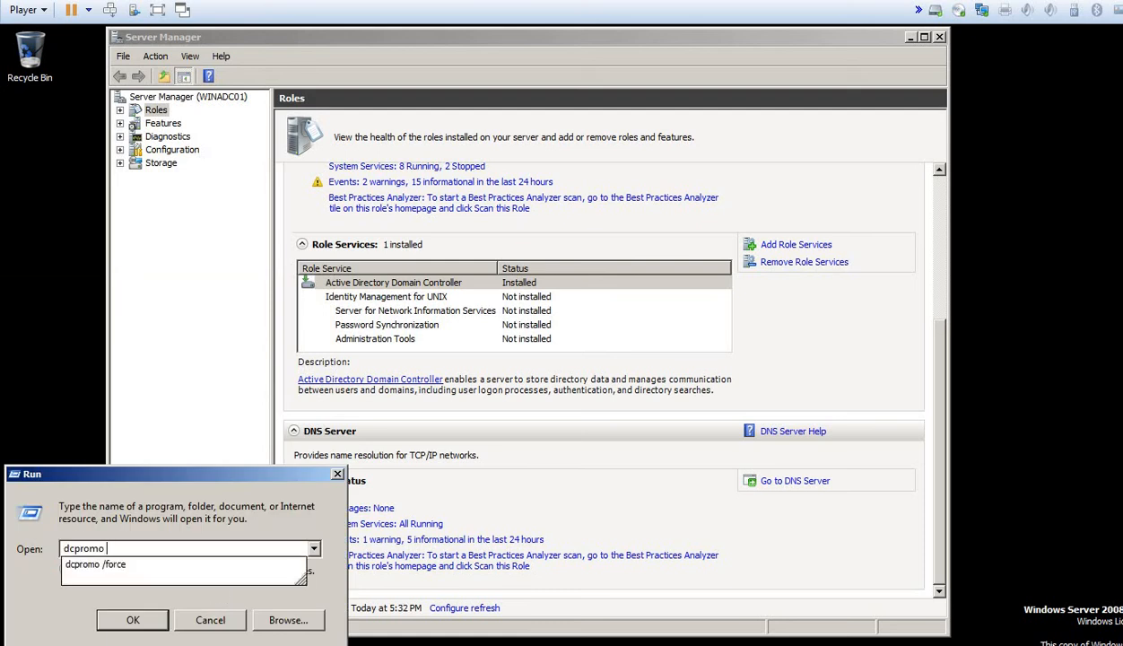
pyautogui.write('e')
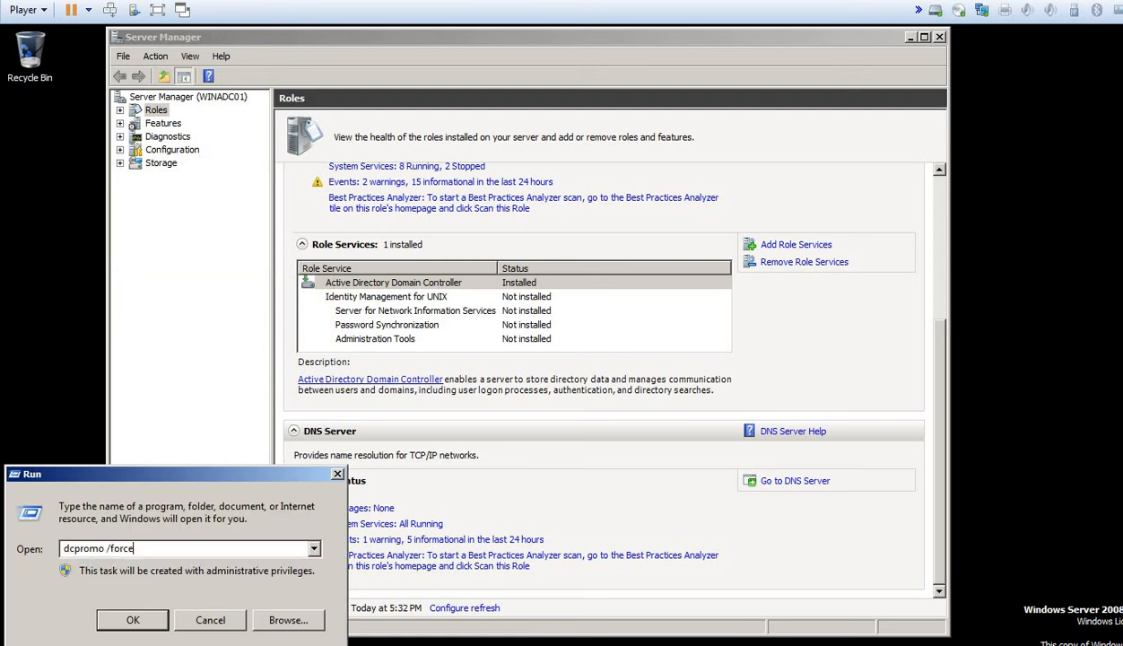
pyautogui.click(220, 619)
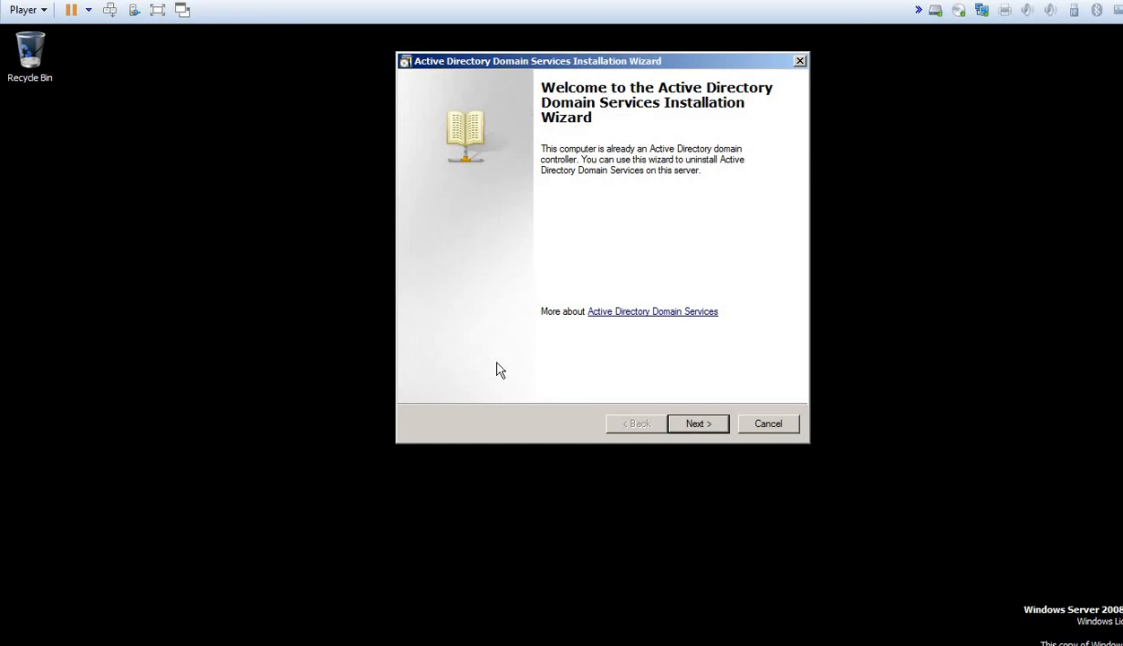
# Step: Mark this server as the domain's last controller, with domain deletion, and confirm with Yes
pyautogui.click(691, 429)
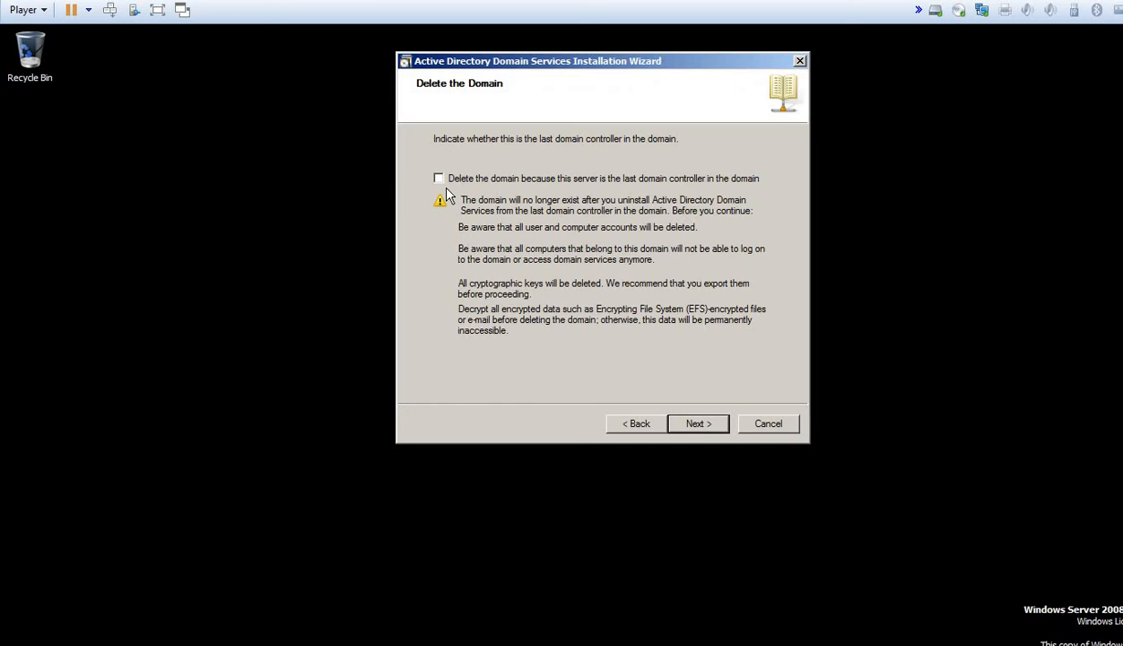
pyautogui.click(556, 185)
pyautogui.click(704, 427)
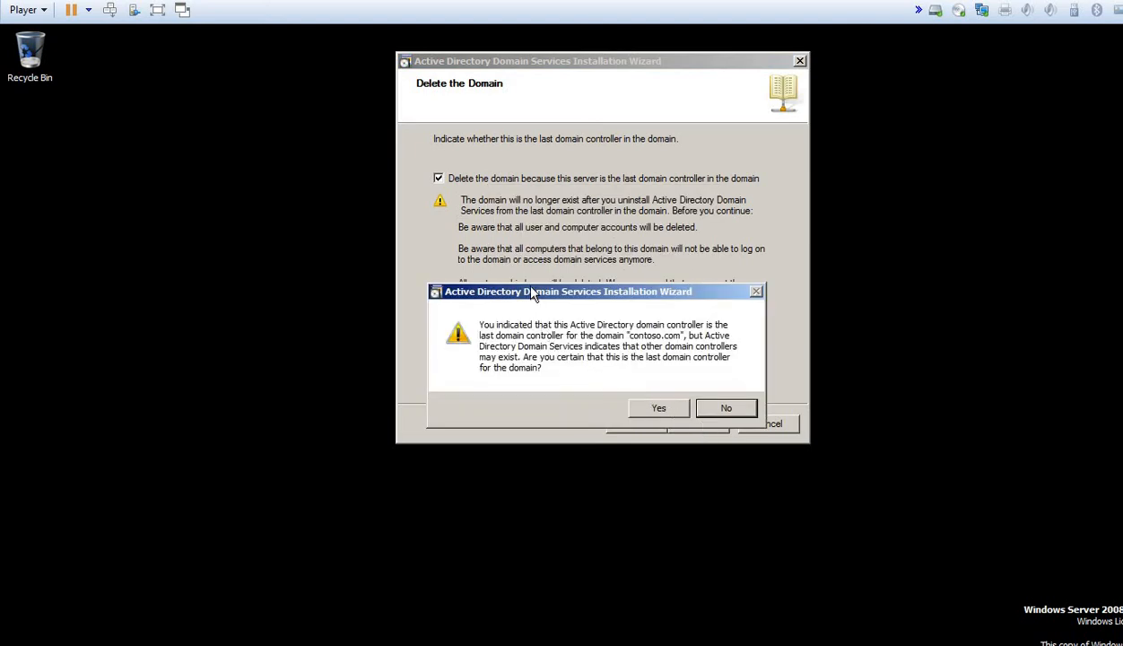
pyautogui.moveTo(531, 287); pyautogui.dragTo(543, 251)
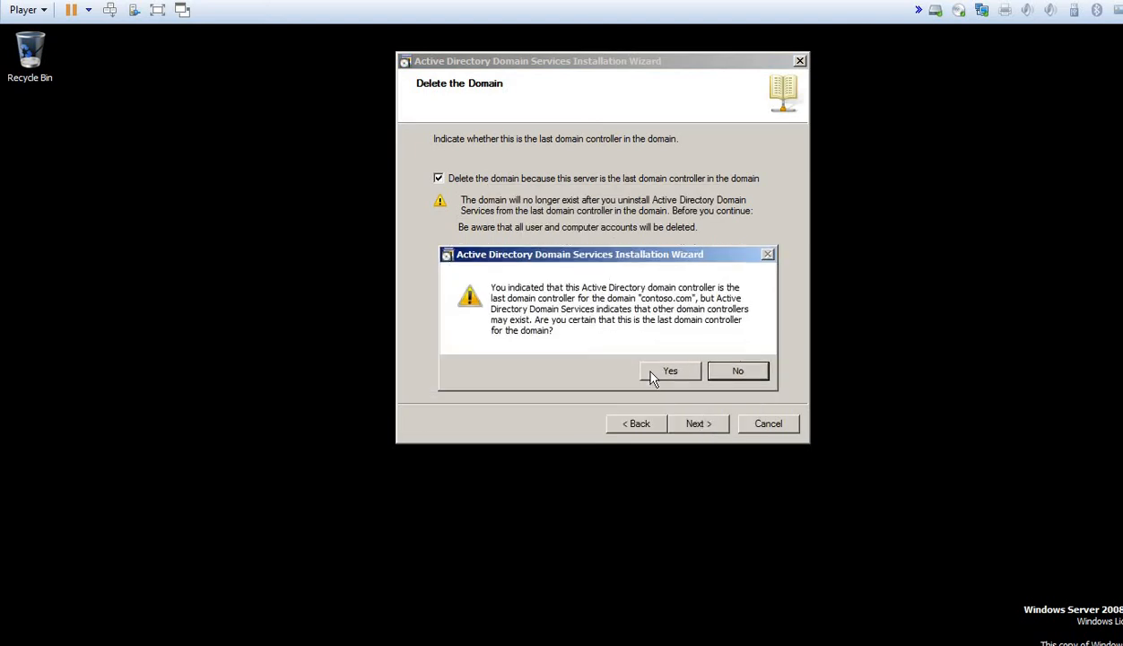
pyautogui.click(652, 373)
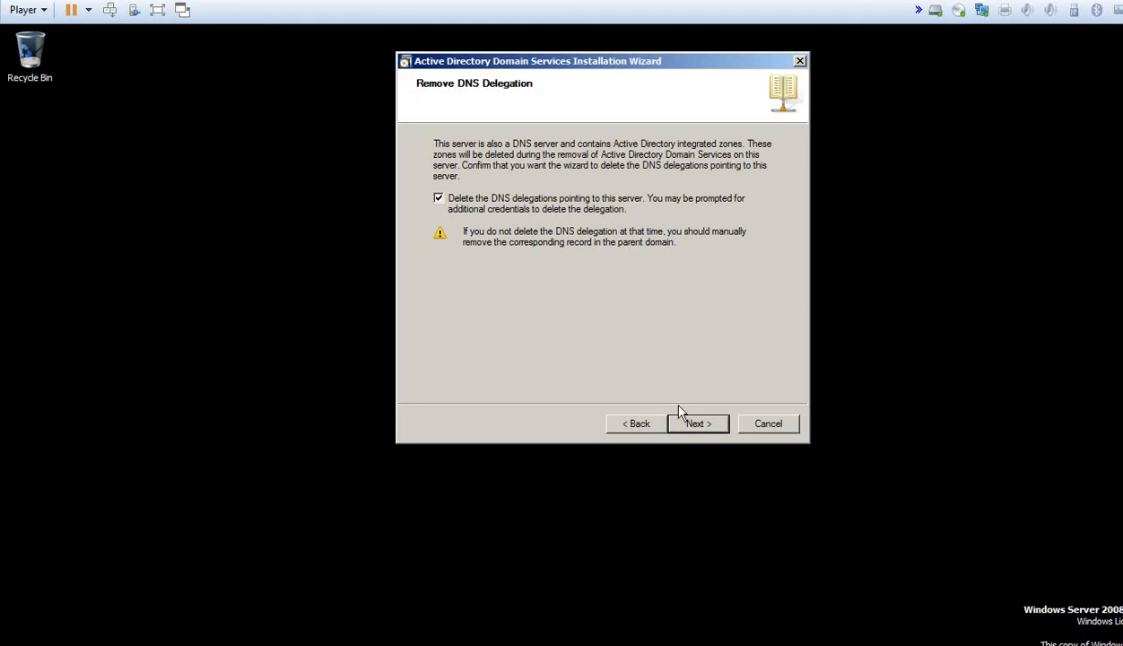
# Step: Enter administrator credentials for DNS delegation removal, then set the new local Administrator password
pyautogui.click(699, 424)
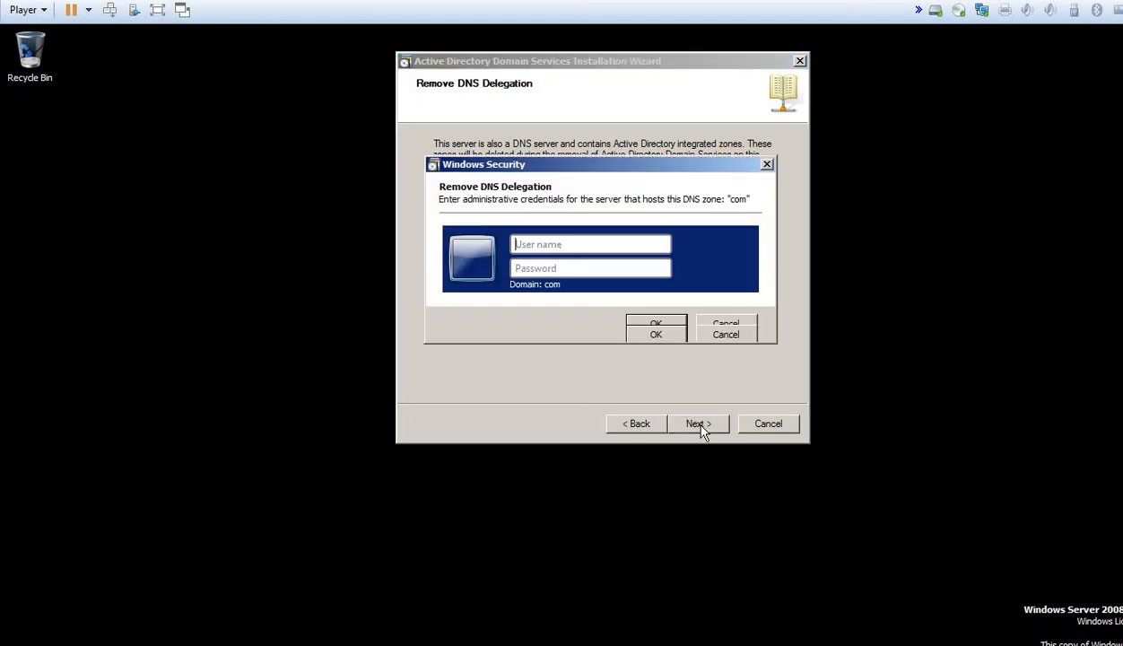
pyautogui.click(531, 248)
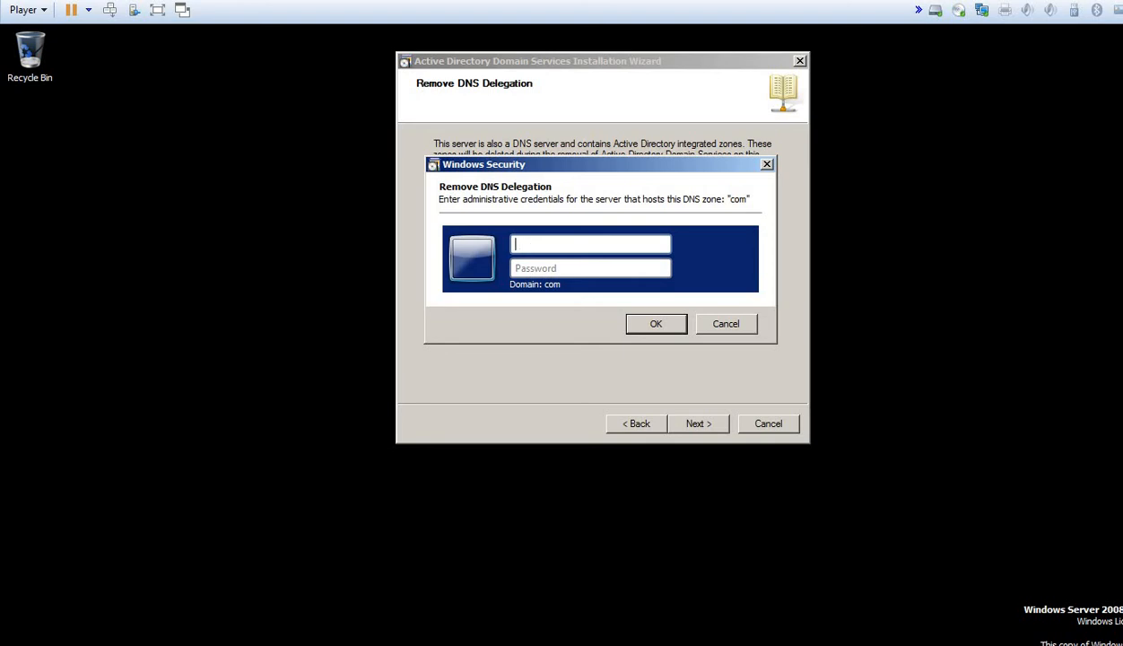
pyautogui.write('dministrator')
pyautogui.press('Tab')
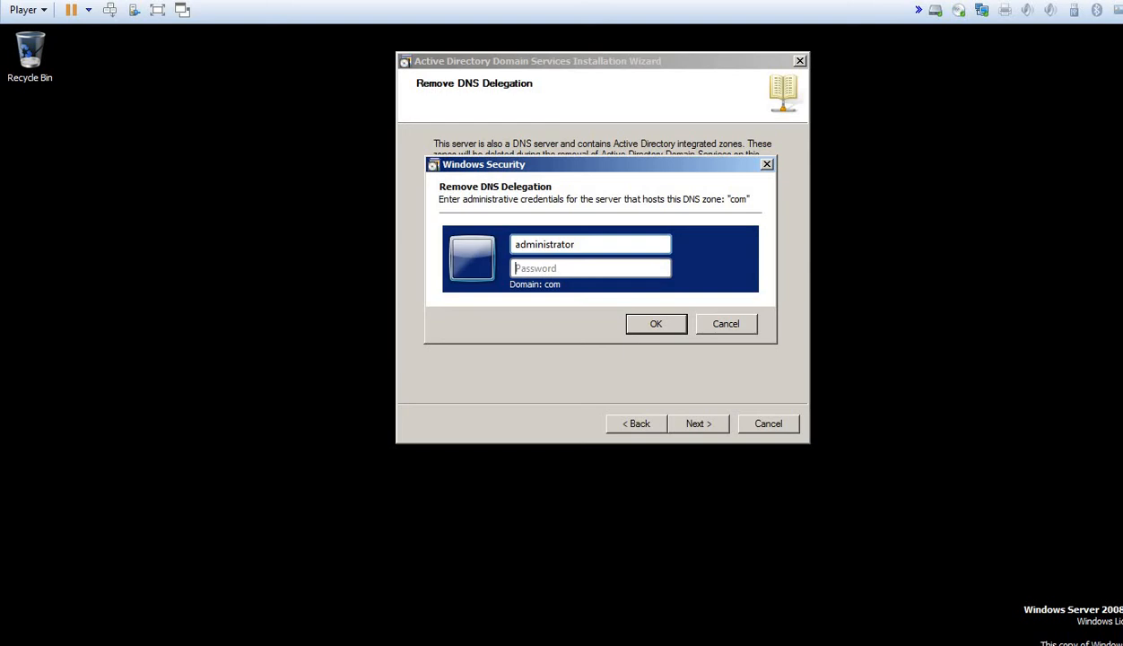
pyautogui.write('Password1')
pyautogui.press('Return')
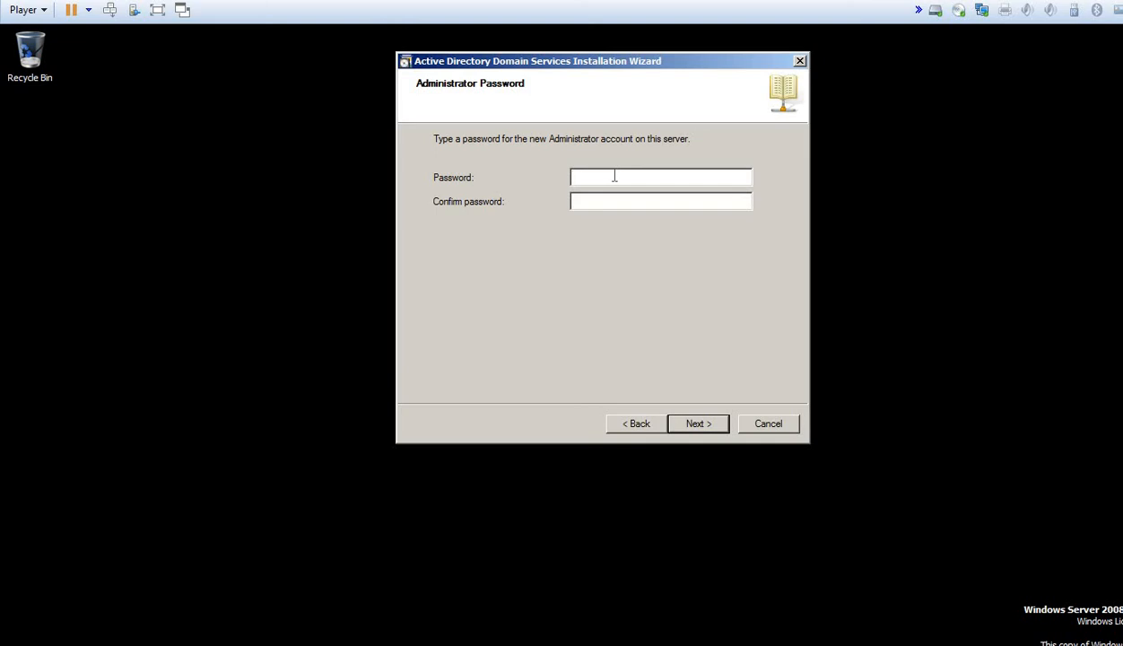
pyautogui.write('•••••••••••••••••••••')
pyautogui.press('Return')
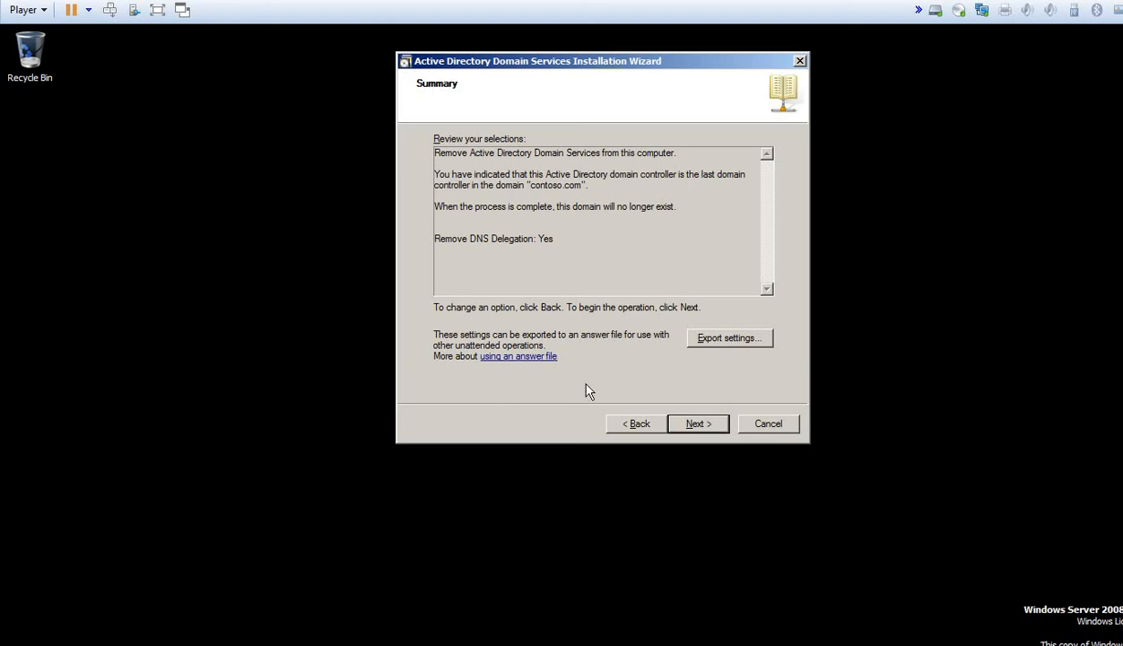
# Step: Start the AD DS removal, acknowledge the not-last-DC failure, and finish the wizard
pyautogui.click(691, 428)
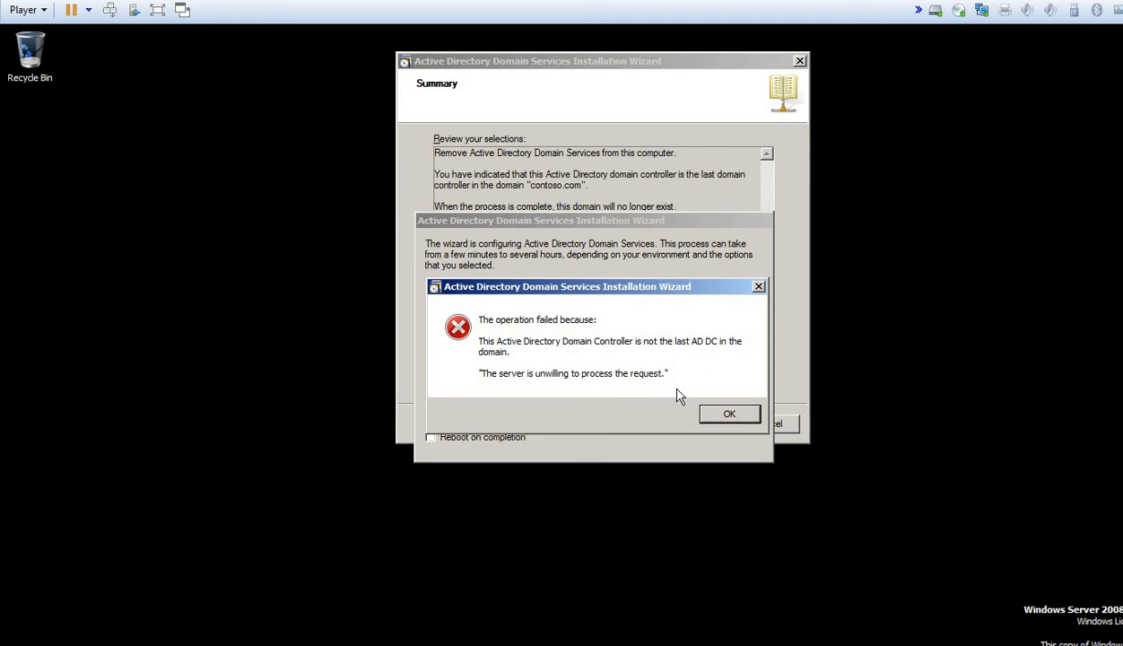
pyautogui.click(710, 405)
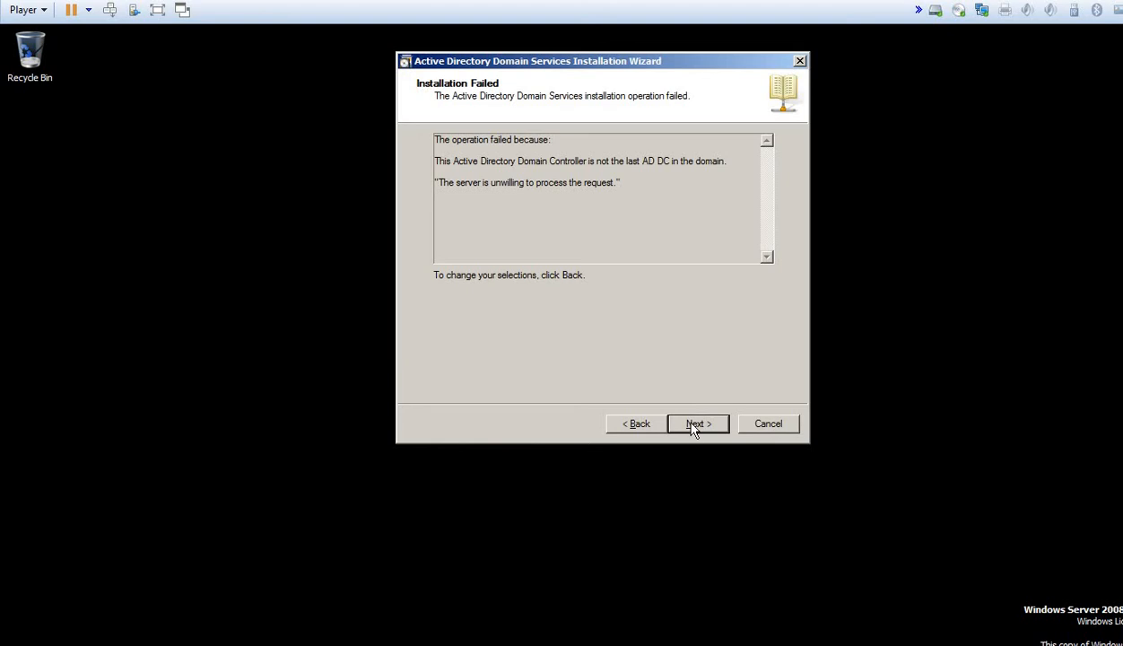
pyautogui.click(695, 424)
pyautogui.click(695, 426)
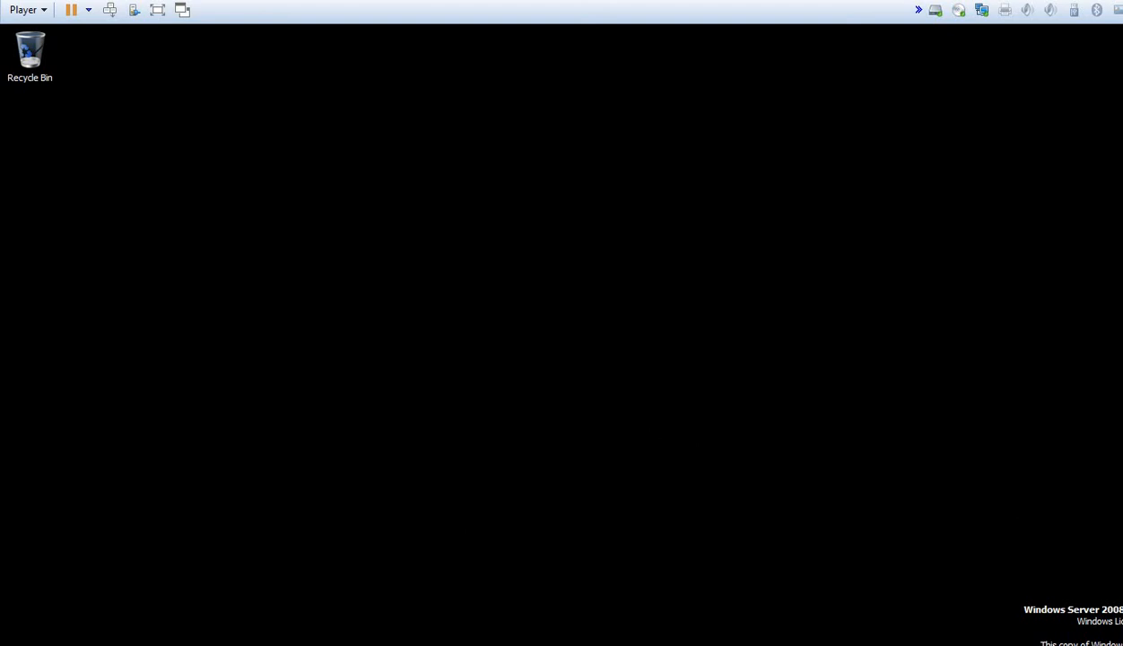
# Step: Relaunch dcpromo, mark this server as the domain's last controller, and confirm DNS delegation deletion
pyautogui.press('super')
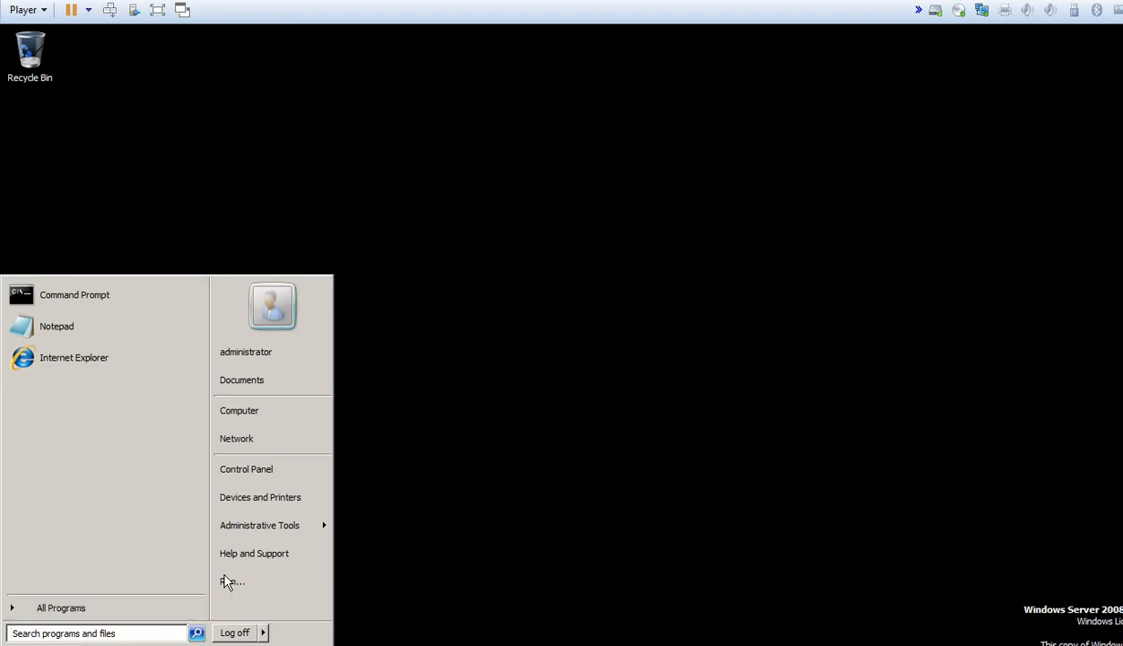
pyautogui.click(224, 580)
pyautogui.press('Return')
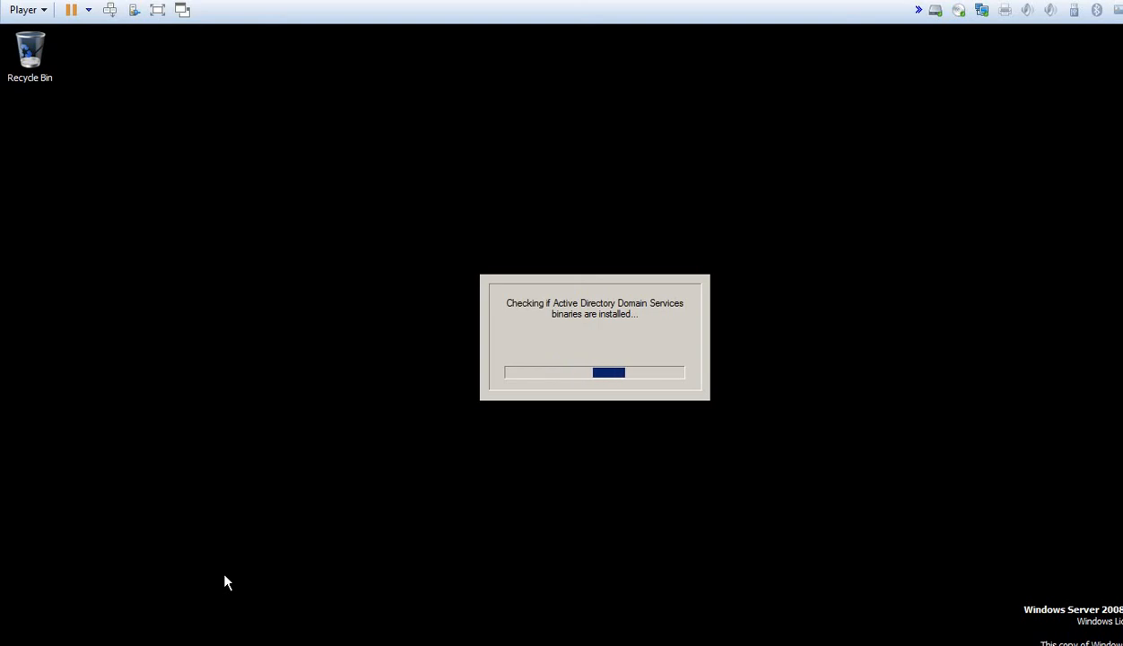
pyautogui.click(303, 410)
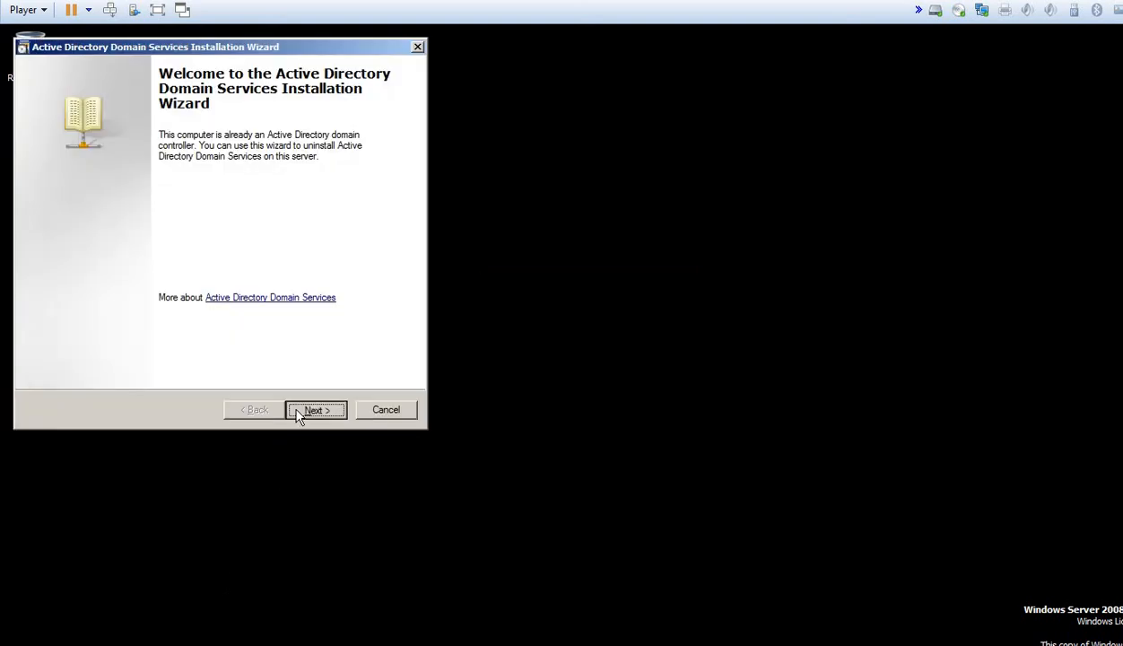
pyautogui.click(726, 409)
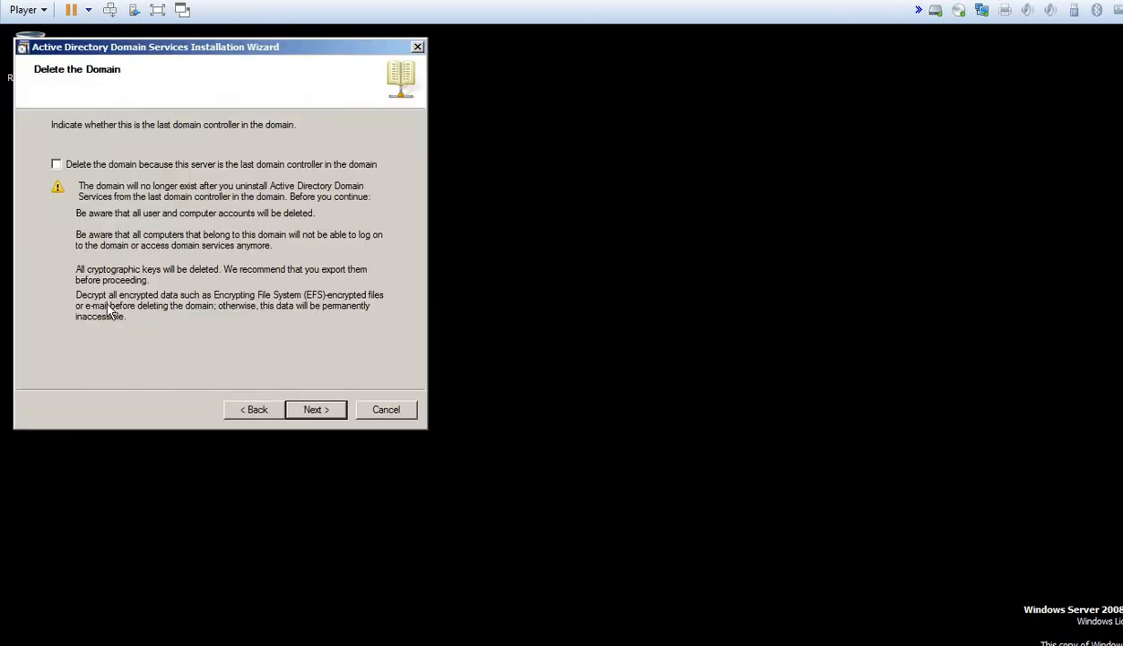
pyautogui.click(57, 165)
pyautogui.click(315, 411)
pyautogui.click(642, 409)
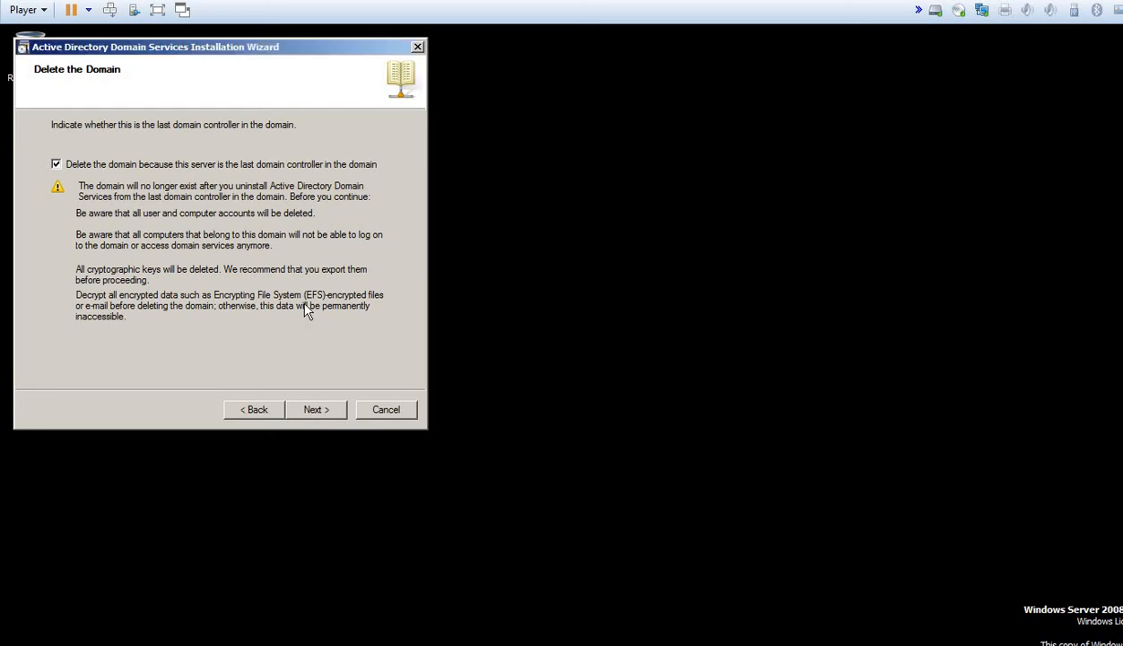
pyautogui.click(312, 410)
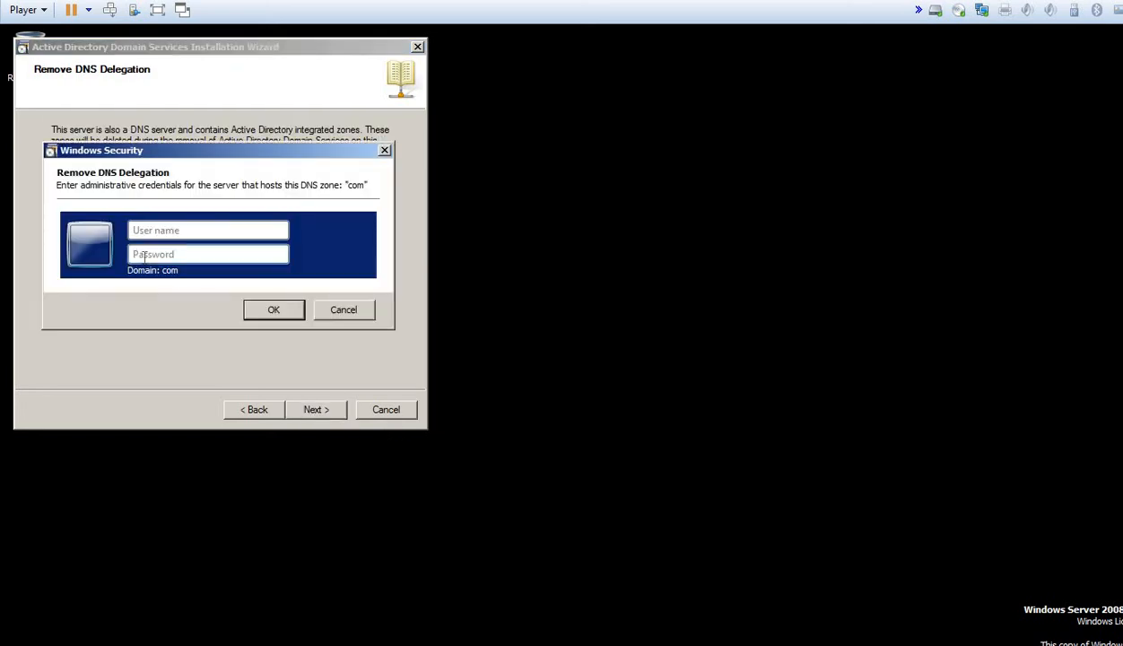
# Step: Enter domain administrator delegation credentials and the new local Administrator password
pyautogui.write('contoso\\administrator')
pyautogui.press('Tab')
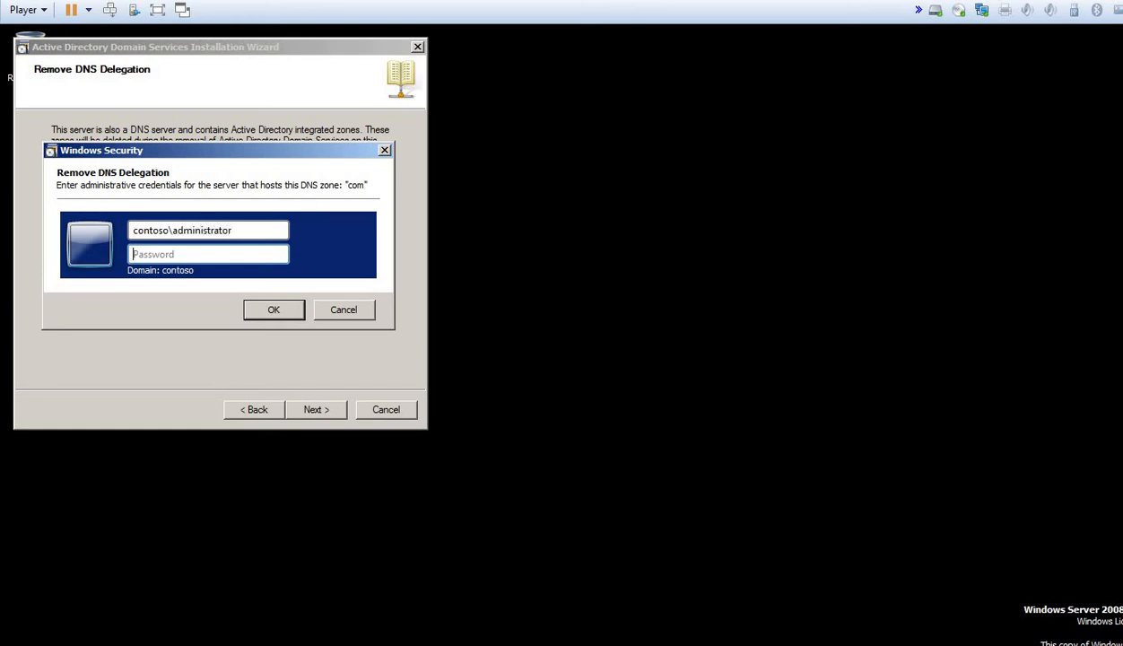
pyautogui.write('Password01!')
pyautogui.press('Return')
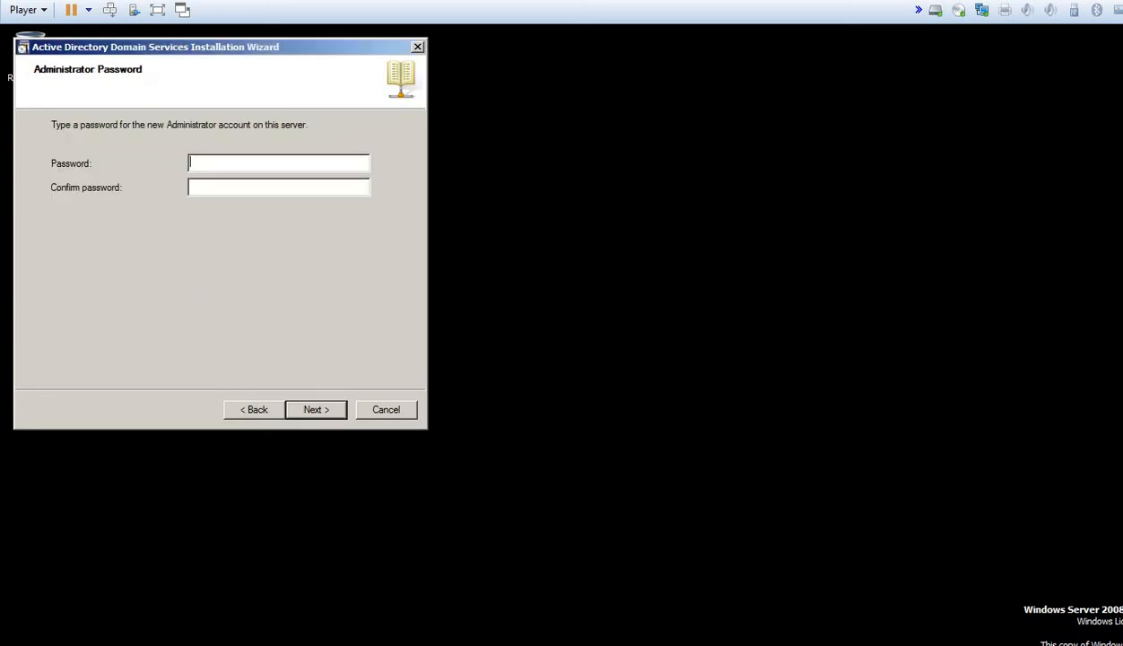
pyautogui.write('Password01!Password01!')
pyautogui.press('Return')
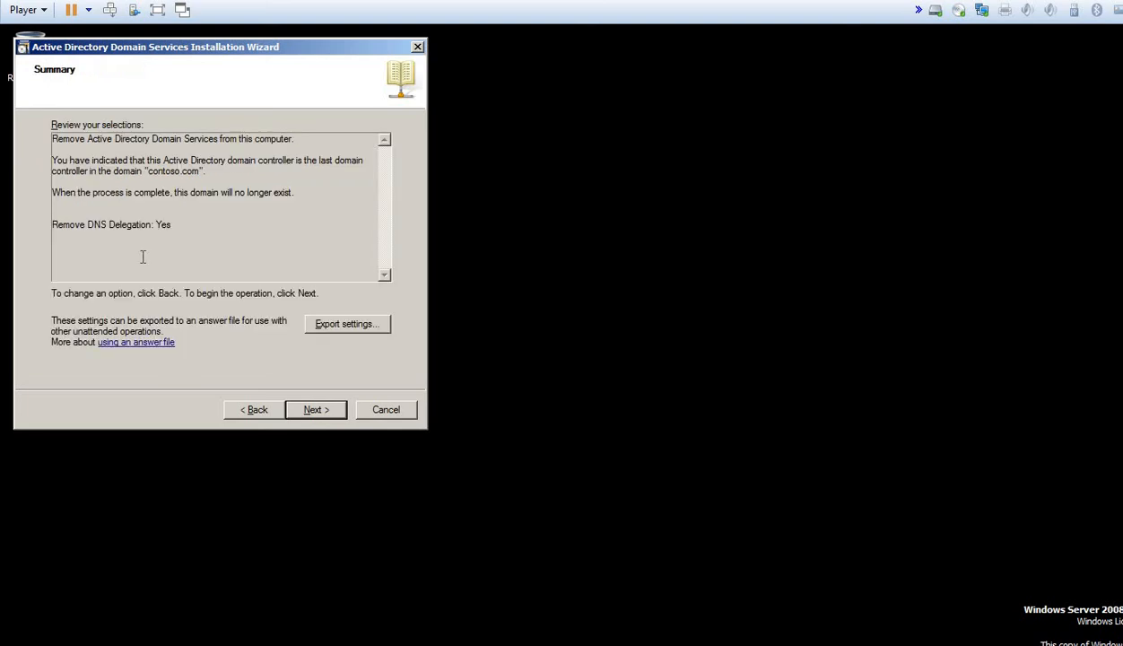
# Step: Run the removal again, dismiss the repeated failure error, and finish the wizard
pyautogui.click(307, 409)
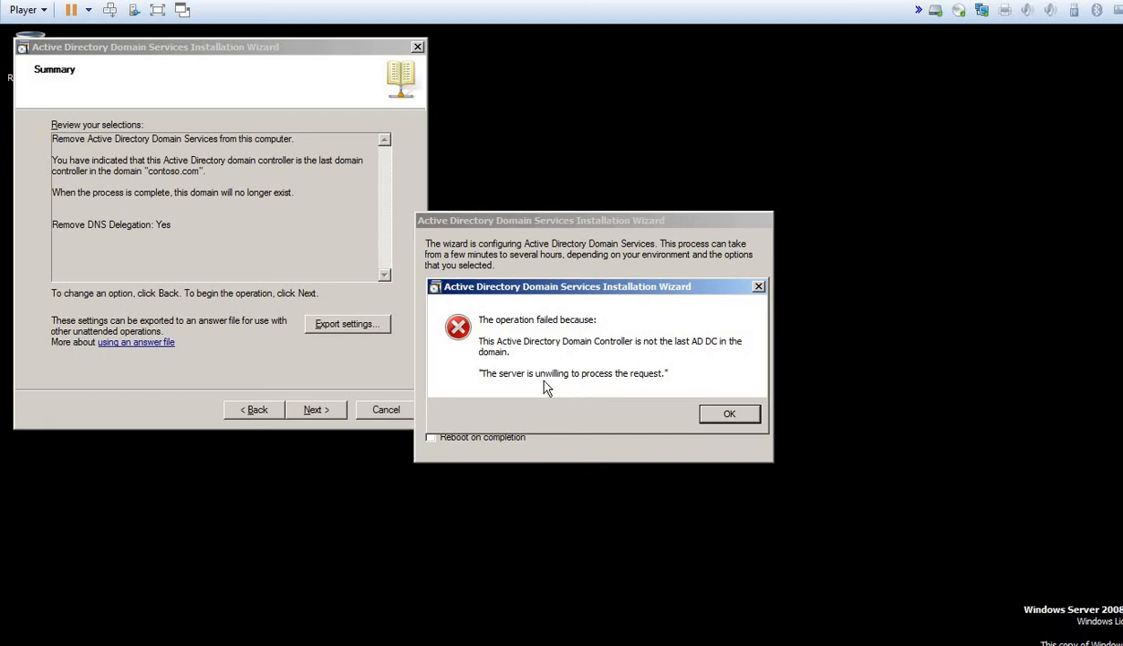
pyautogui.click(741, 419)
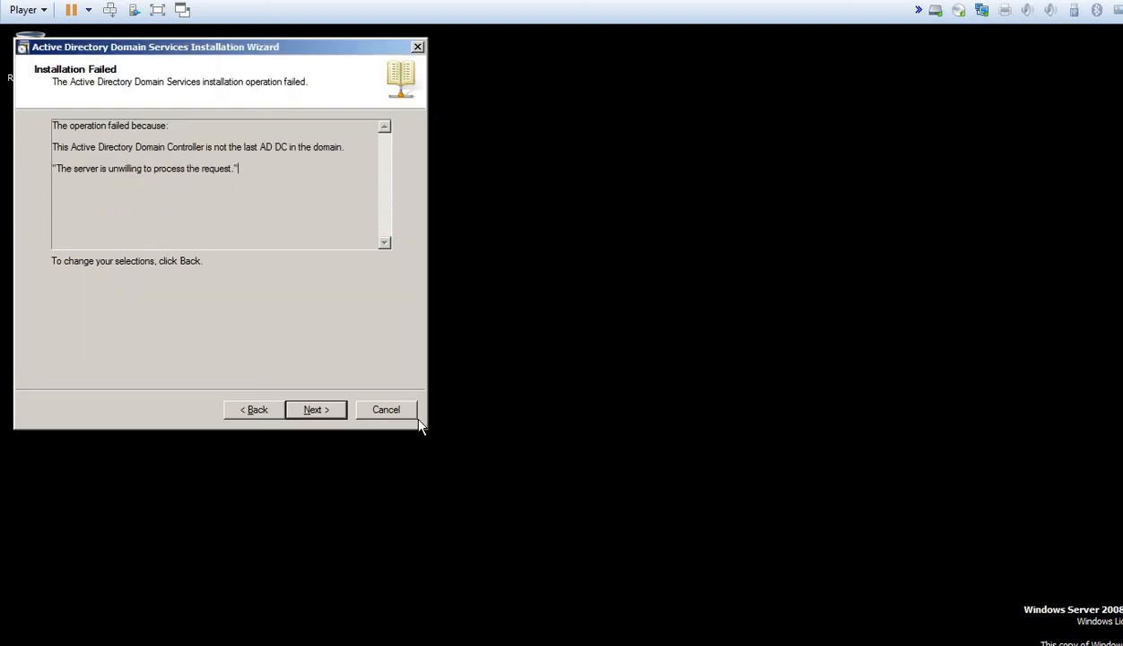
pyautogui.click(324, 414)
pyautogui.click(316, 410)
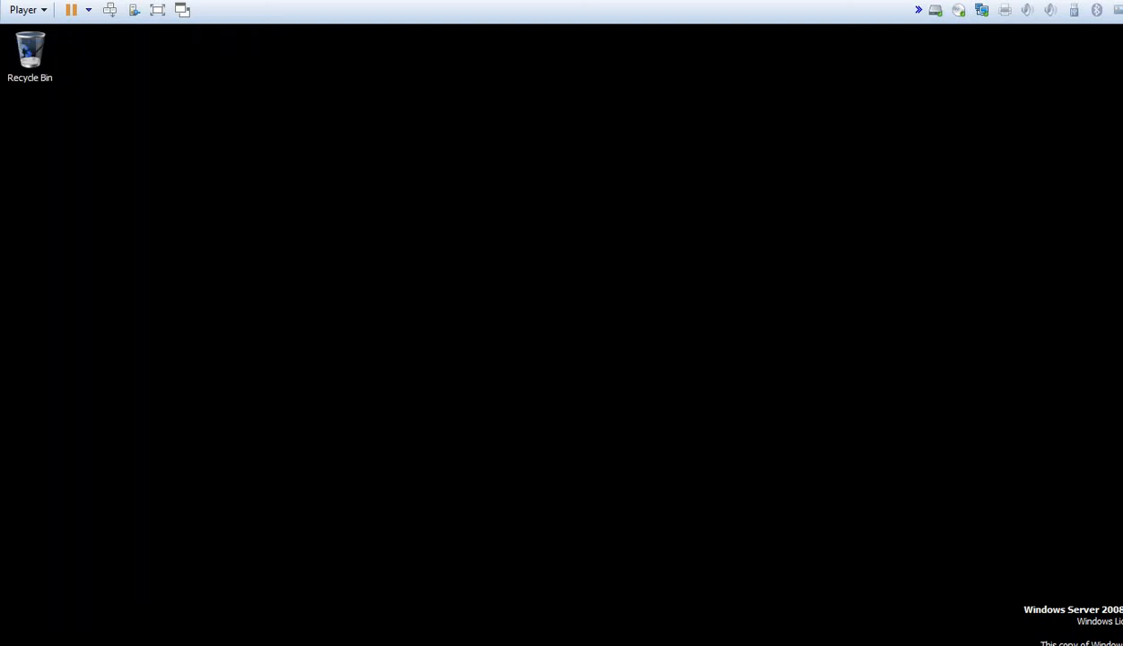
# Step: Run dcpromo, acknowledge the global catalog warning, leave 'Delete the domain' unticked, and continue
pyautogui.press('super')
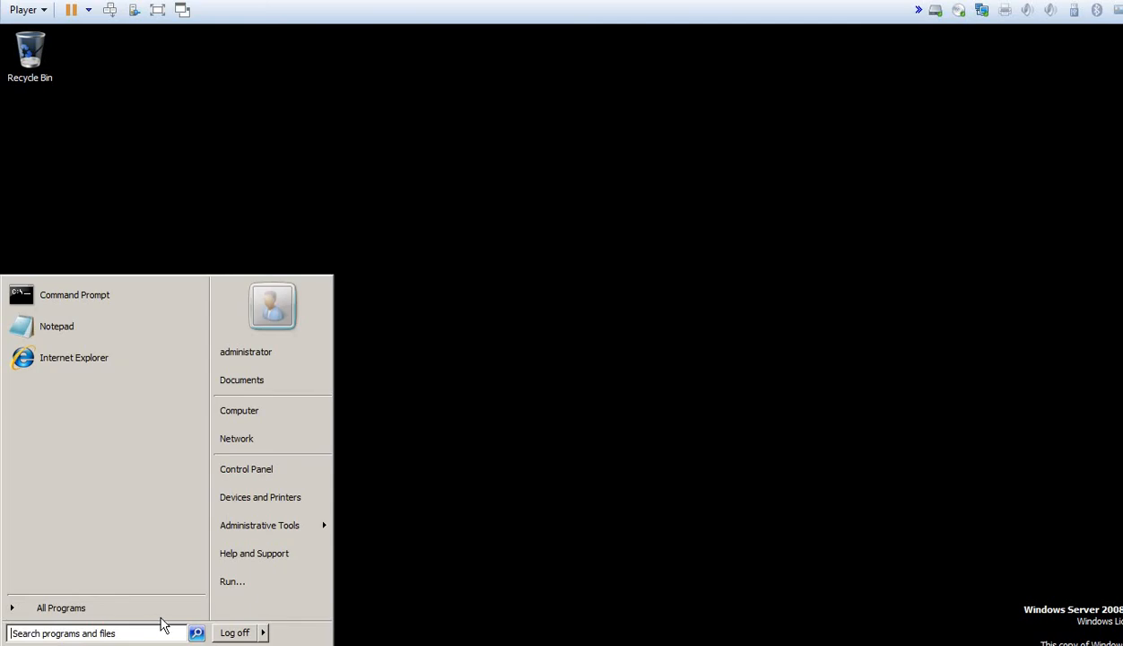
pyautogui.click(227, 587)
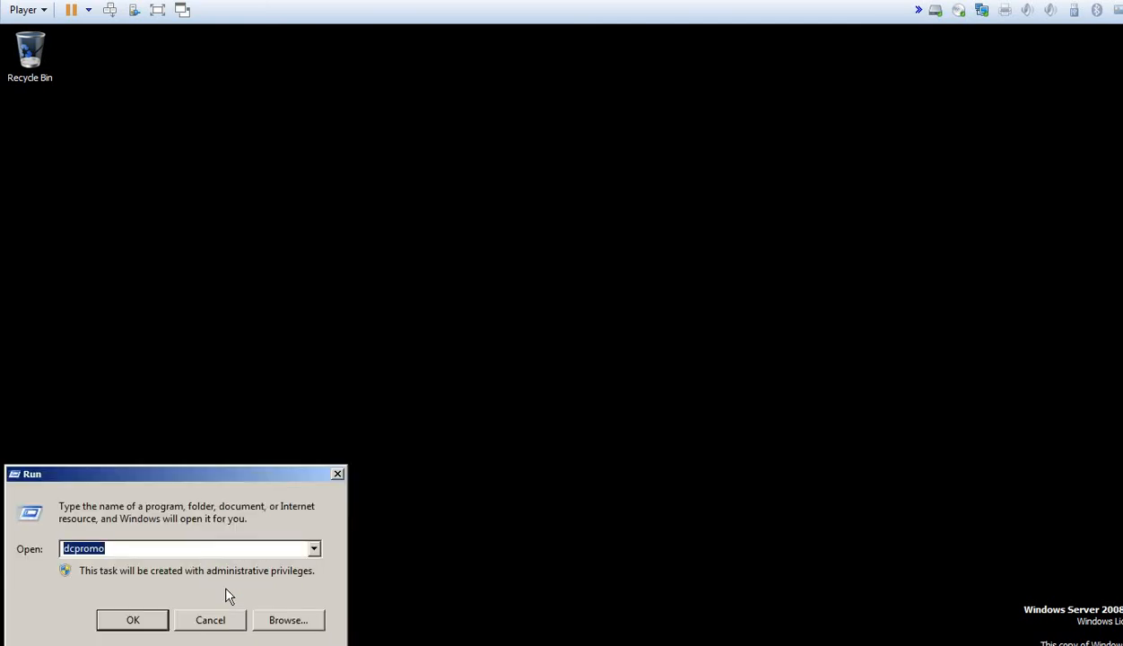
pyautogui.press('Return')
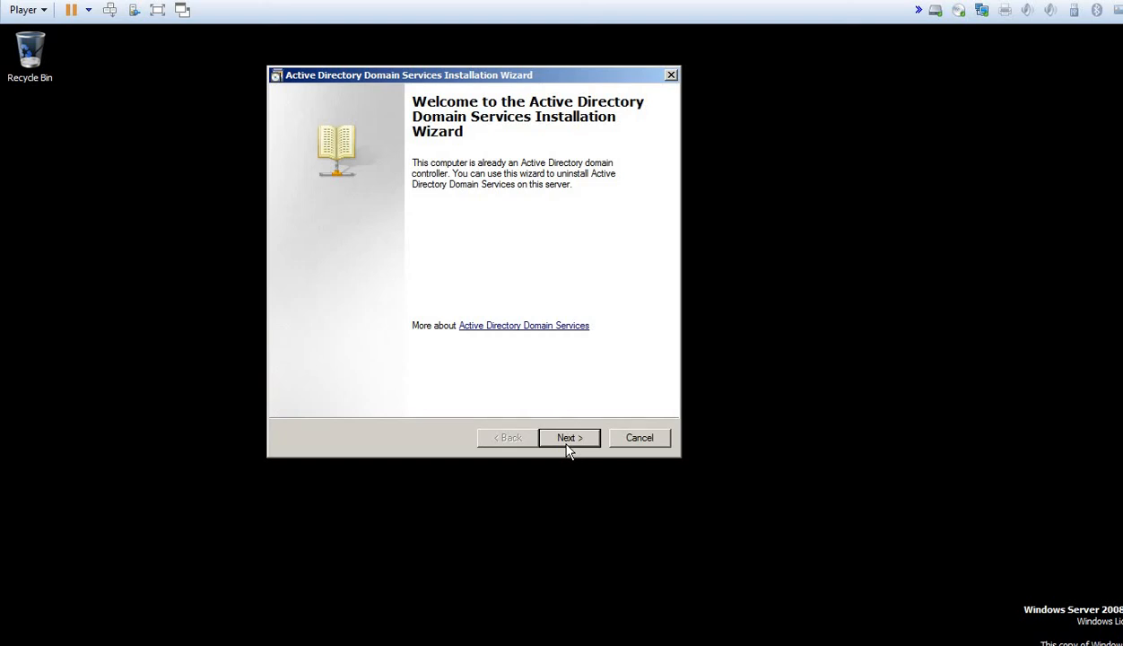
pyautogui.click(567, 439)
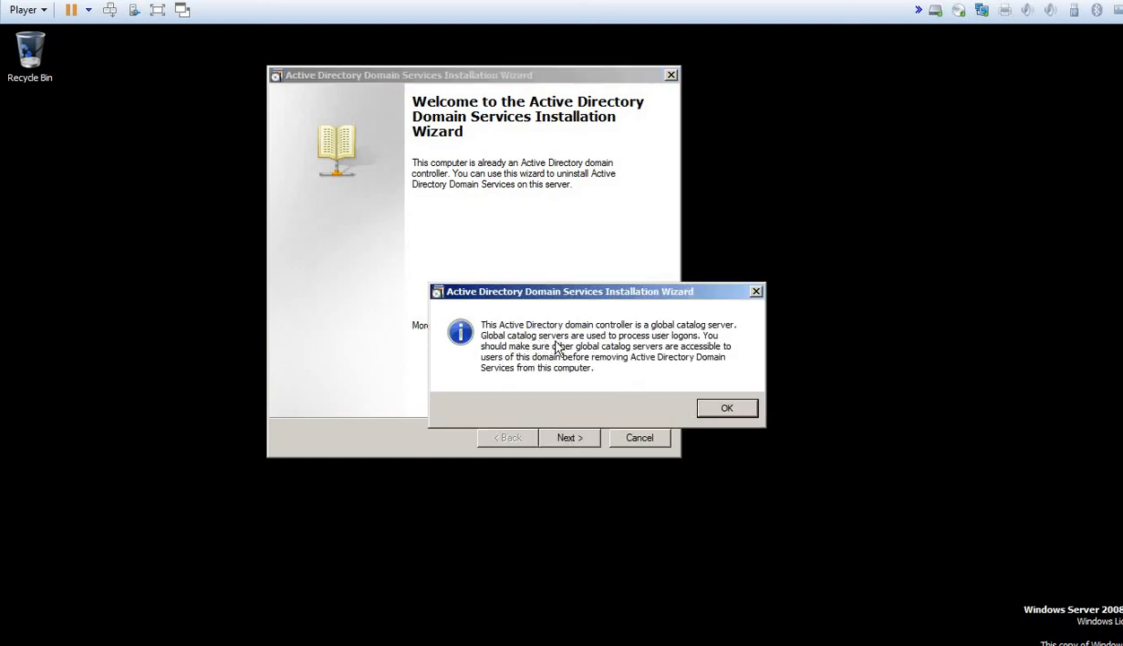
pyautogui.click(727, 408)
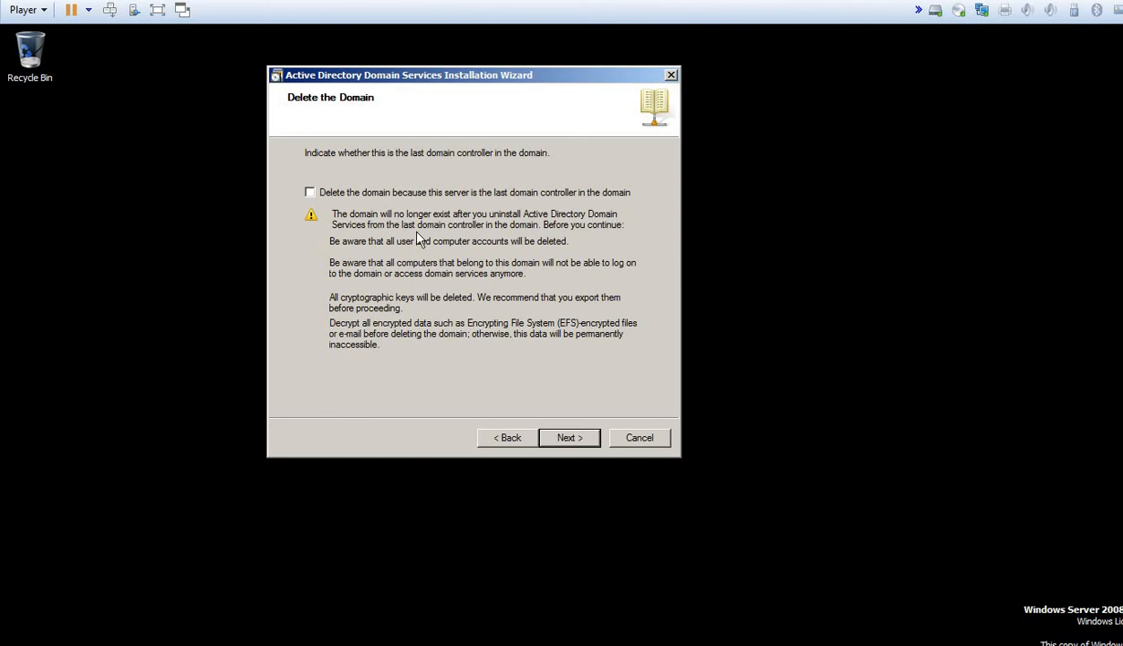
pyautogui.click(309, 193)
pyautogui.click(309, 193)
pyautogui.click(569, 438)
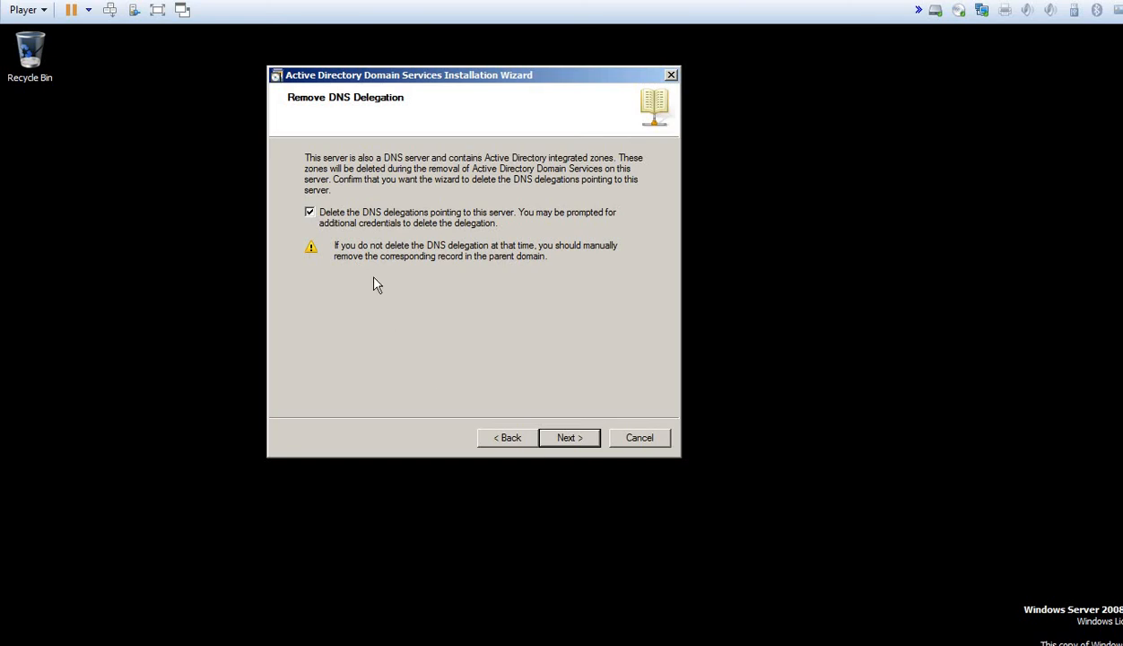
# Step: Supply domain admin credentials for DNS delegation removal, set the local Administrator password, and begin removal
pyautogui.click(569, 438)
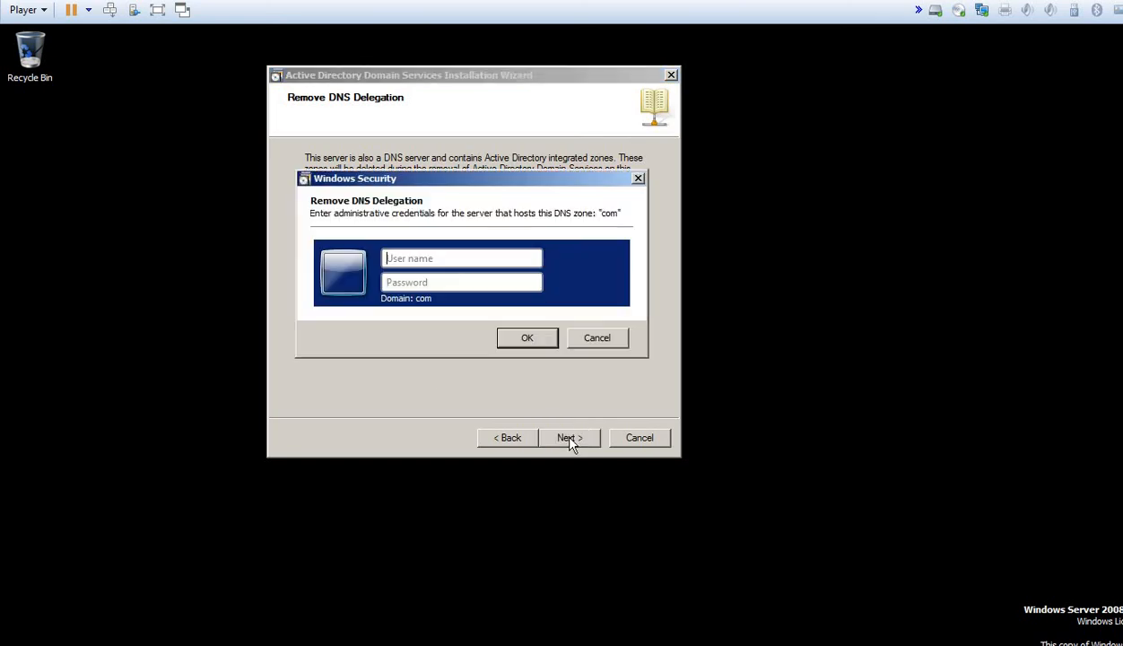
pyautogui.write('contoso\\administrat')
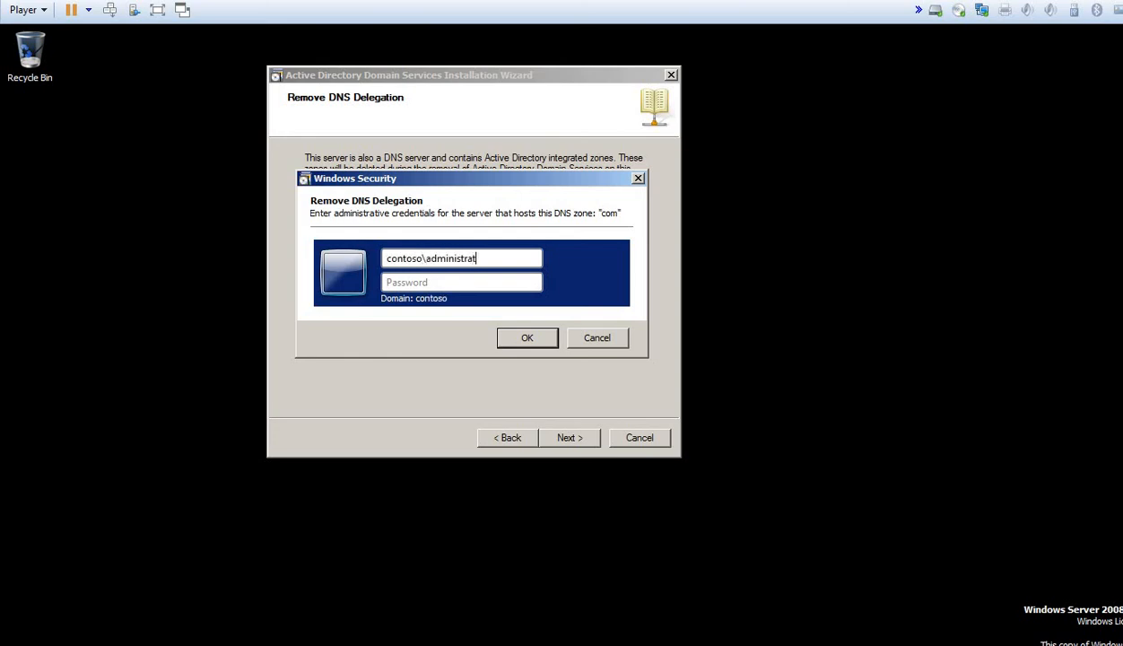
pyautogui.write('Password1')
pyautogui.press('Return')
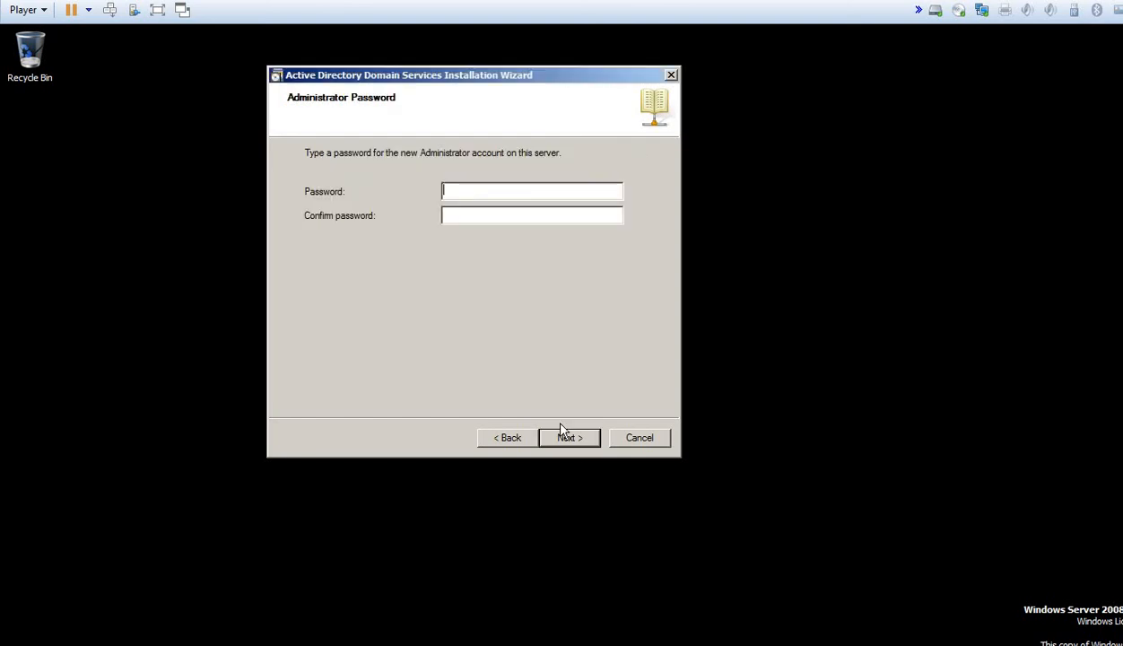
pyautogui.write('Password1Password123')
pyautogui.click(562, 430)
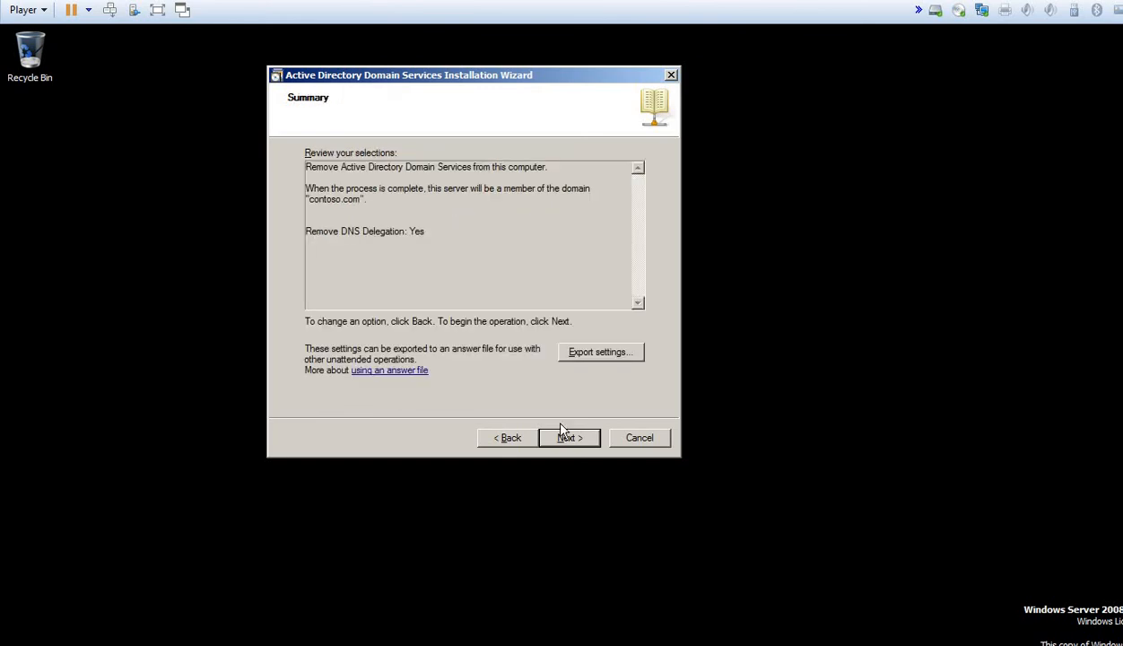
pyautogui.click(552, 438)
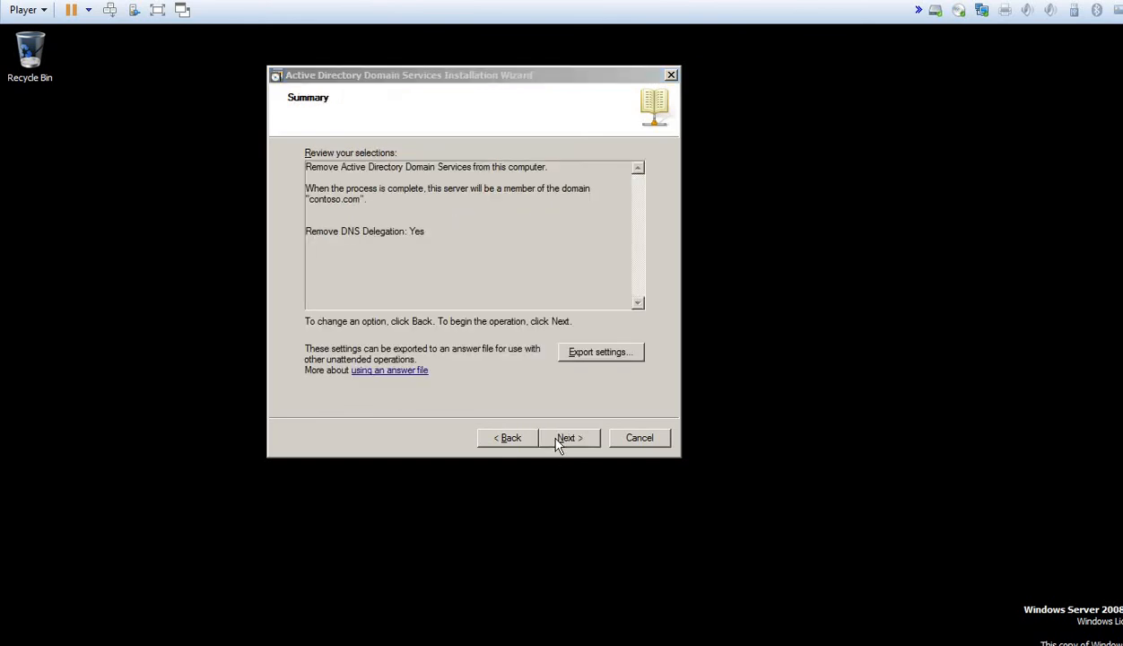
# Step: Tick 'Reboot on completion' in the removal progress dialog
pyautogui.click(483, 439)
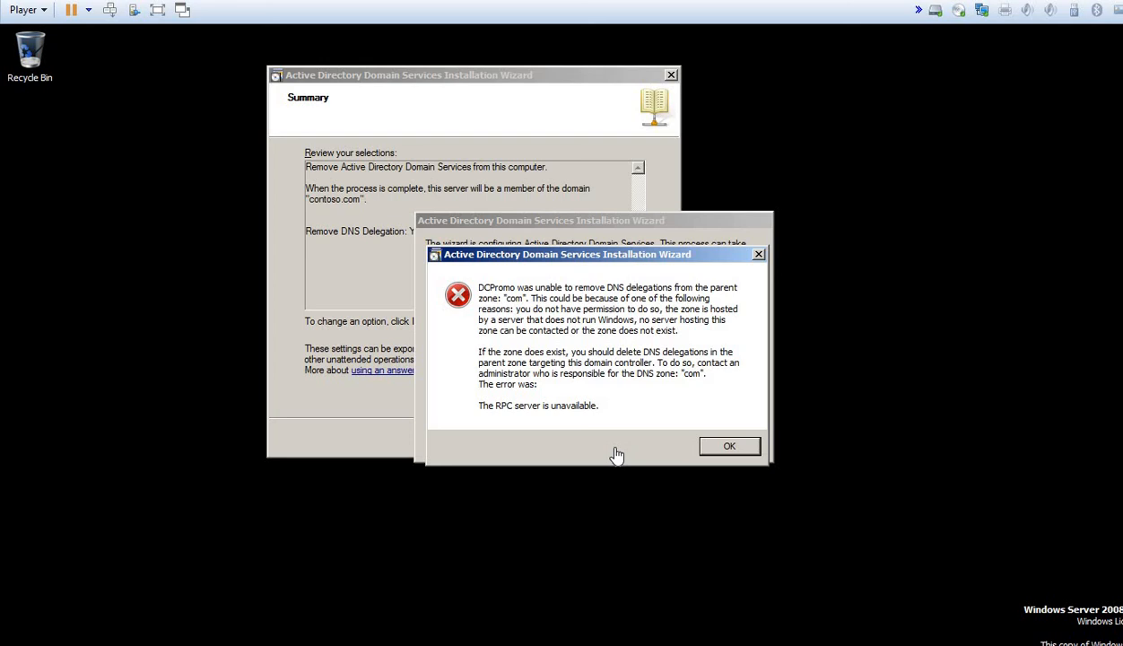
# Step: Dismiss the DNS delegation removal error so the demotion completes and reboots
pyautogui.click(729, 446)
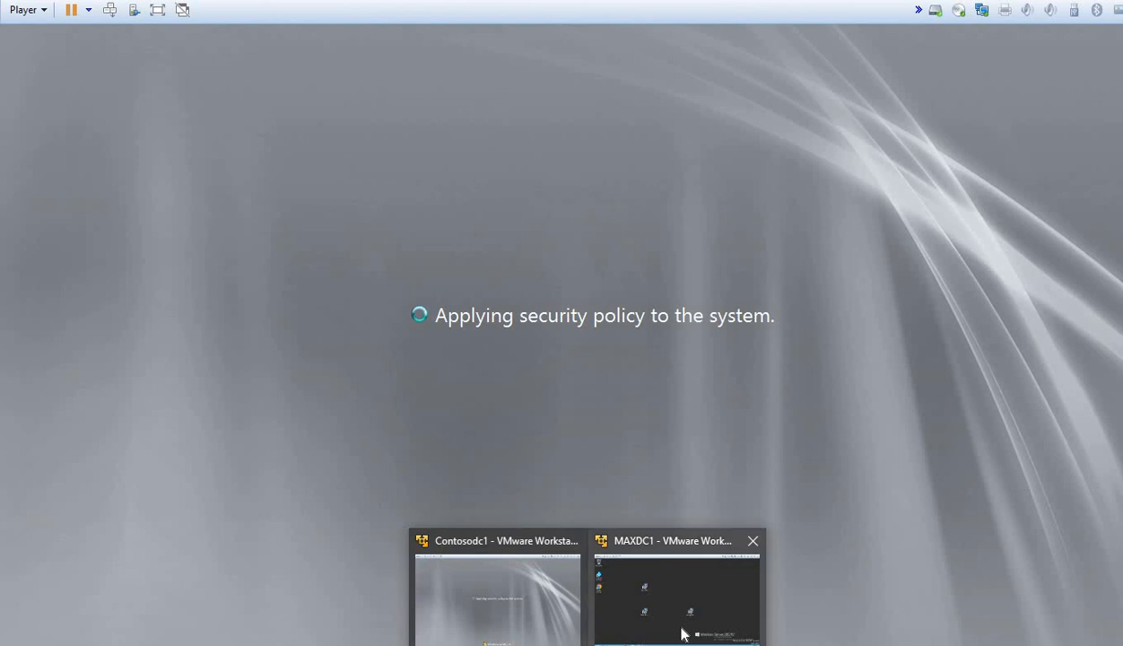
# Step: Switch to the other server's virtual machine and sign in with the administrator password
pyautogui.moveTo(682, 634)
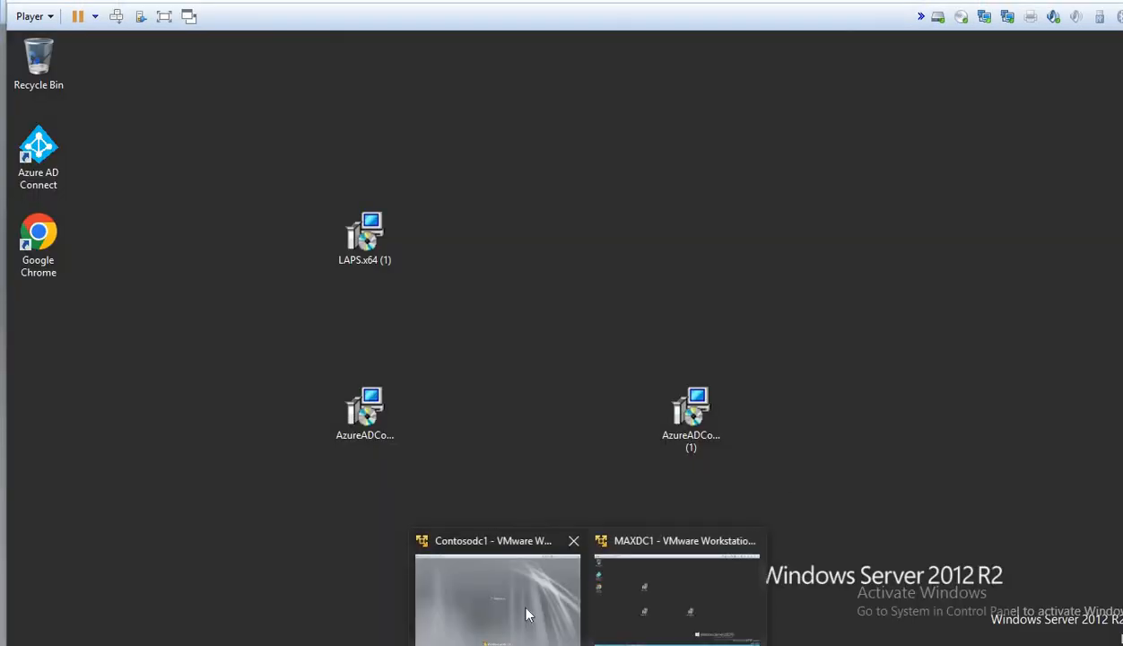
pyautogui.click(551, 617)
pyautogui.click(689, 613)
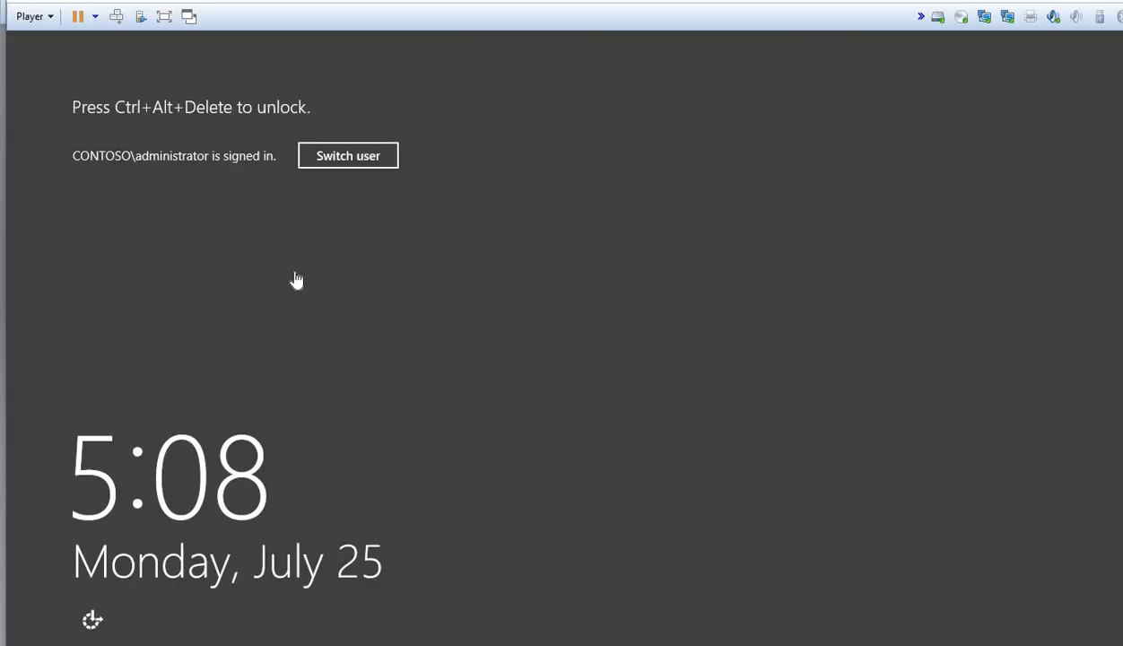
pyautogui.click(115, 17)
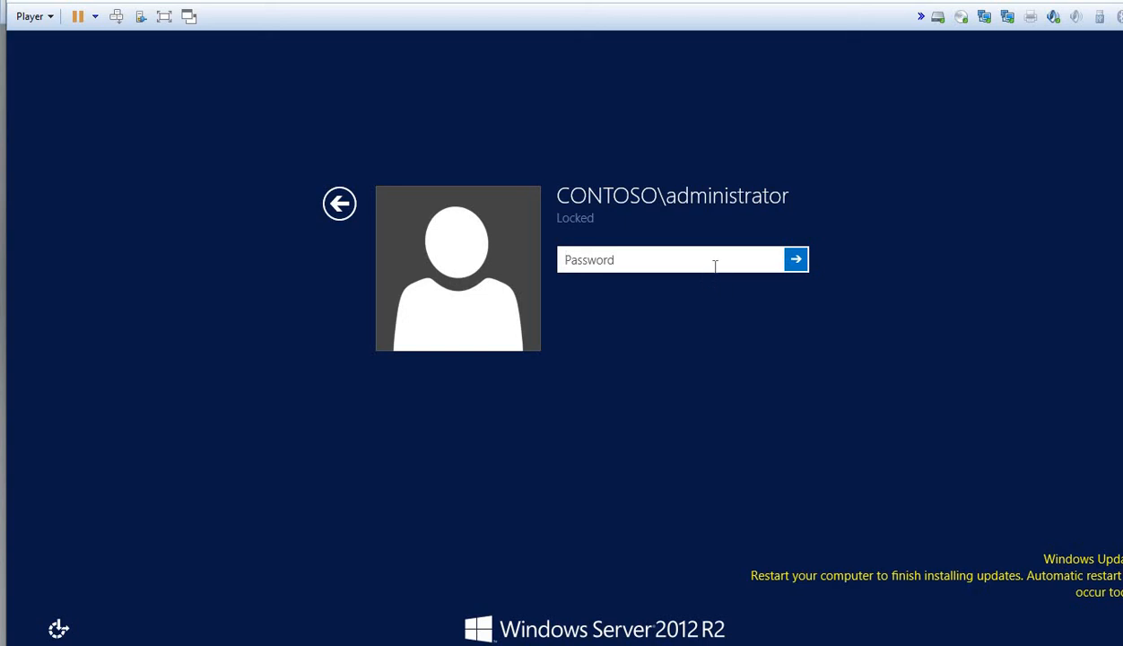
pyautogui.write('Pa$$w0rd12')
pyautogui.press('Return')
pyautogui.press('Return')
pyautogui.write('••••••••••')
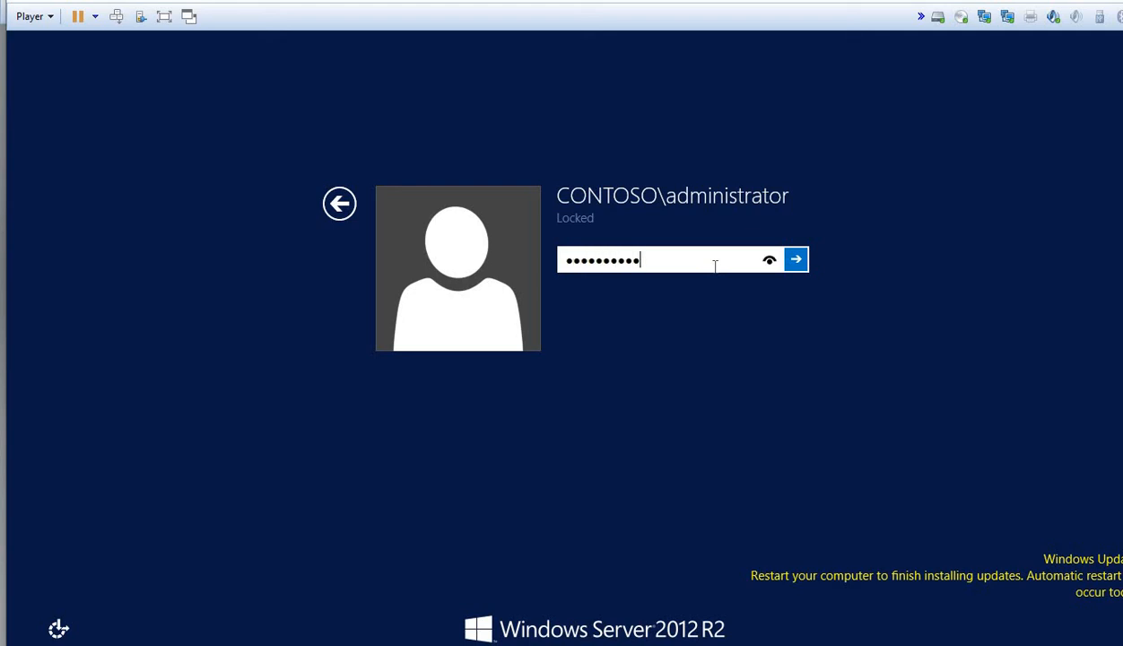
pyautogui.press('Return')
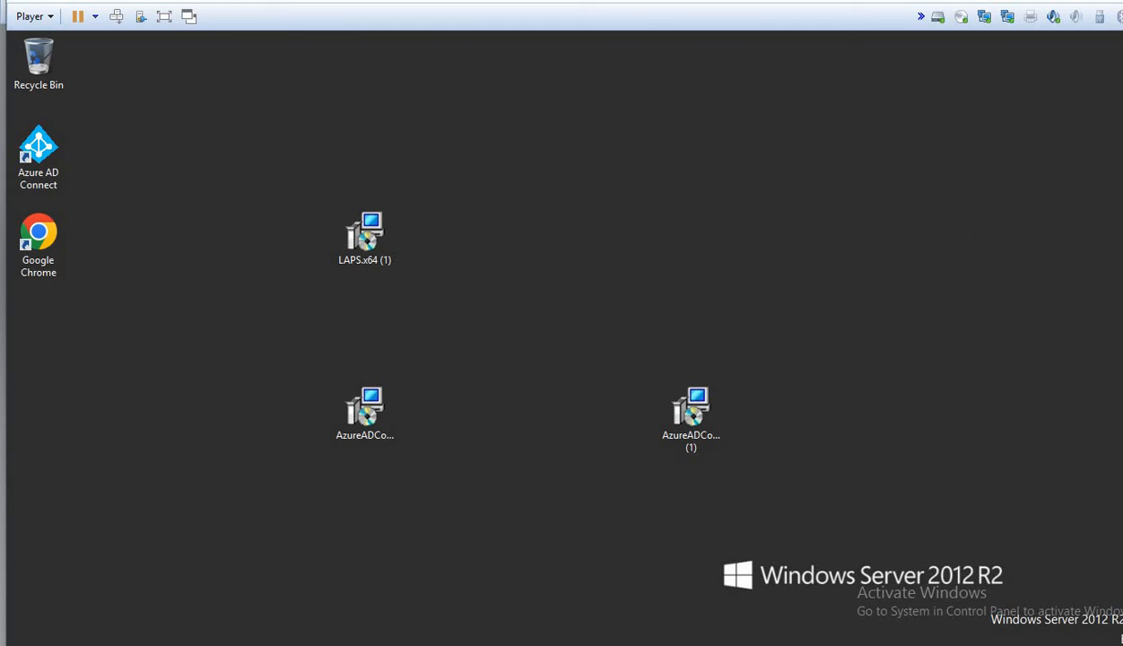
# Step: Launch dsa.msc from Task Manager's Run new task to open Active Directory Users and Computers
pyautogui.rightClick(461, 639)
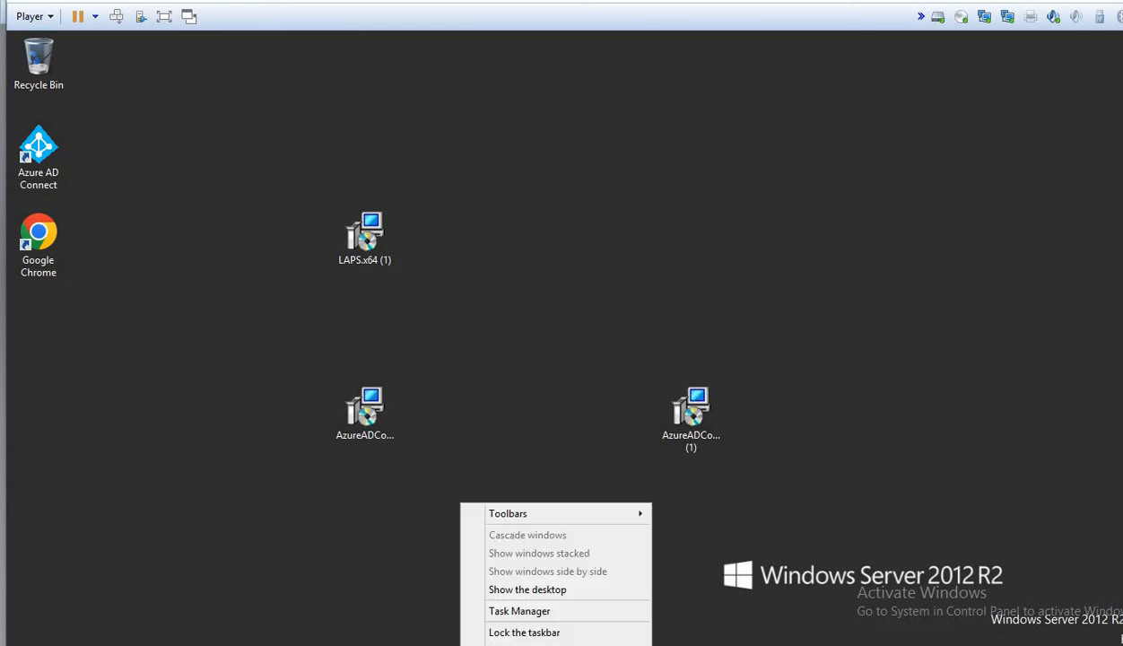
pyautogui.click(507, 613)
pyautogui.click(241, 123)
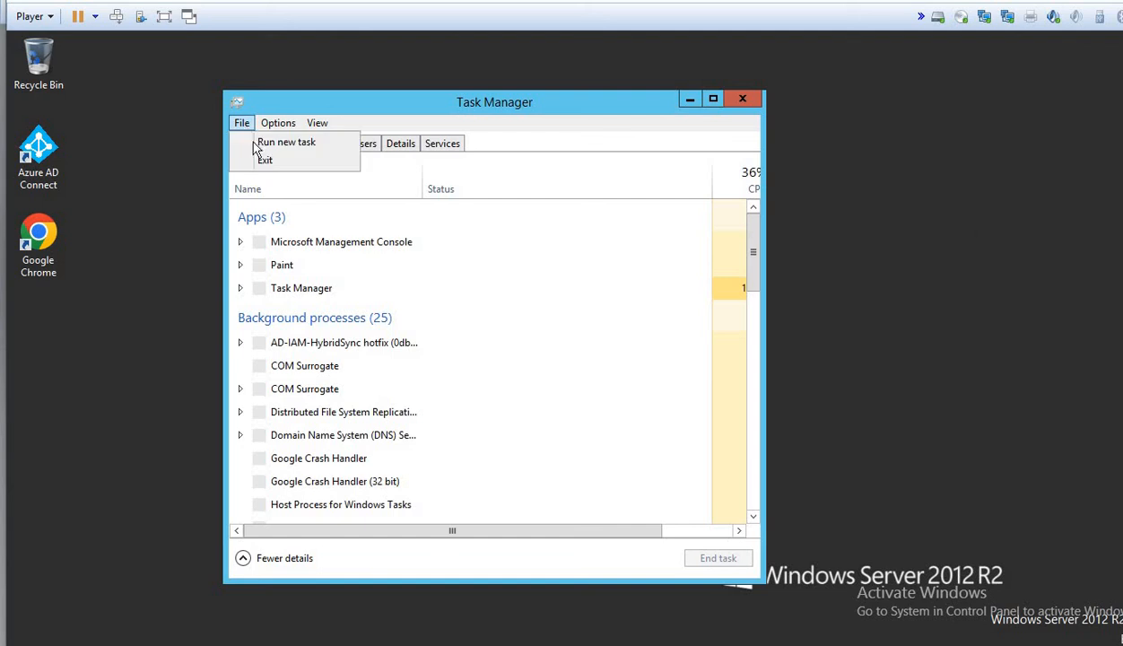
pyautogui.click(286, 142)
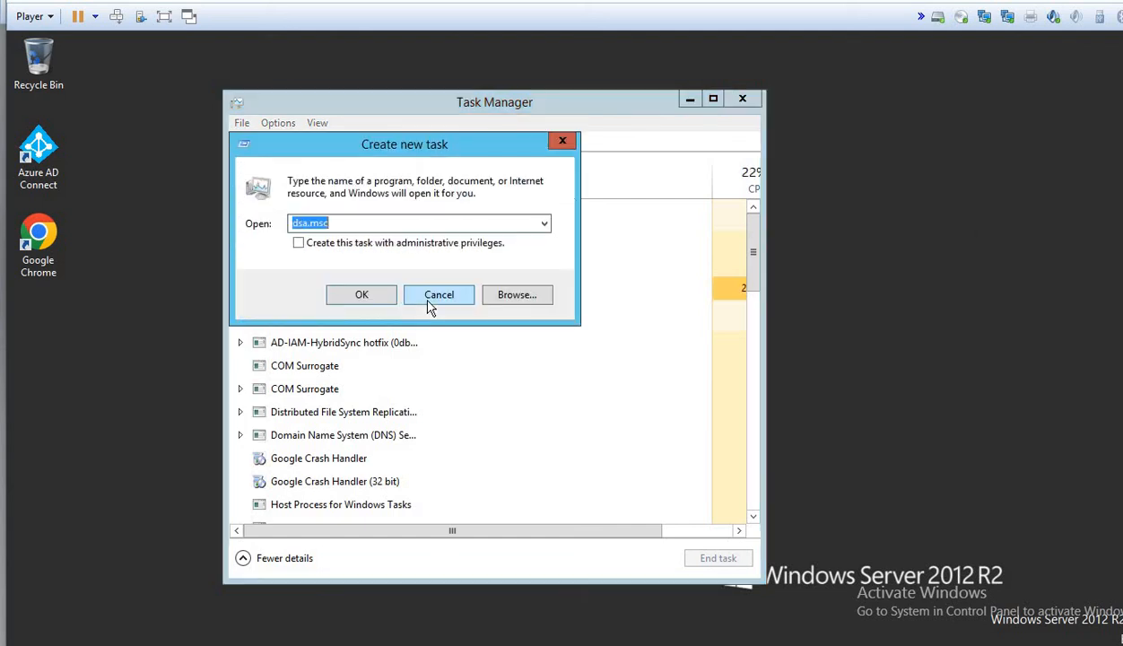
pyautogui.click(356, 291)
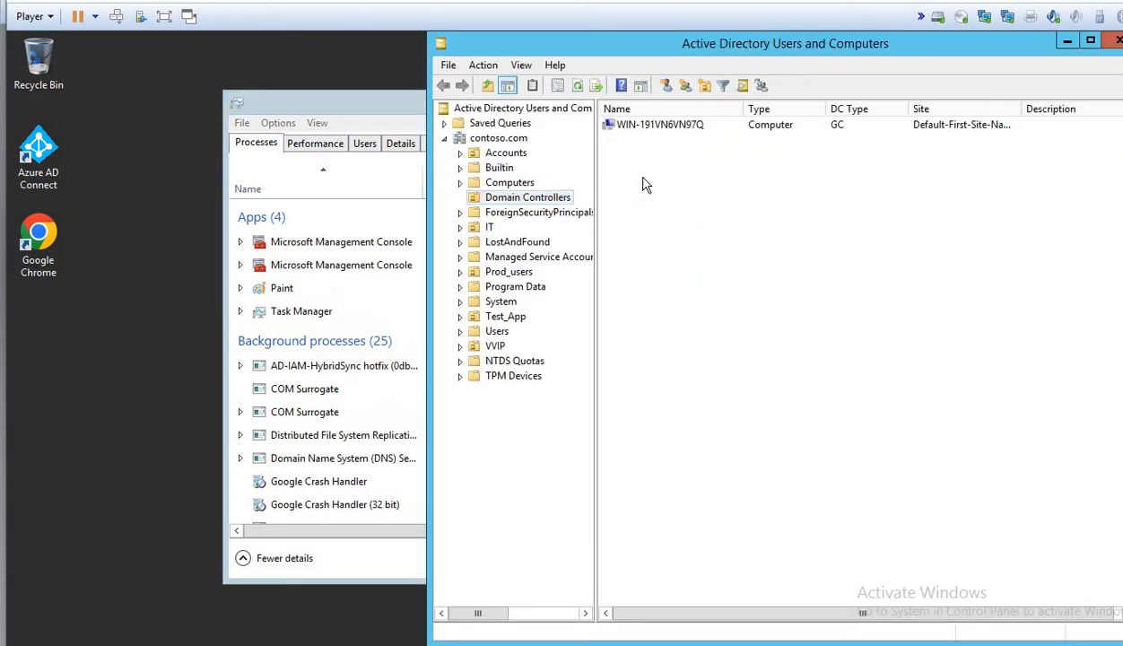
# Step: Close Task Manager and reposition the console window showing only WIN-191VN6VN97Q as domain controller
pyautogui.rightClick(368, 108)
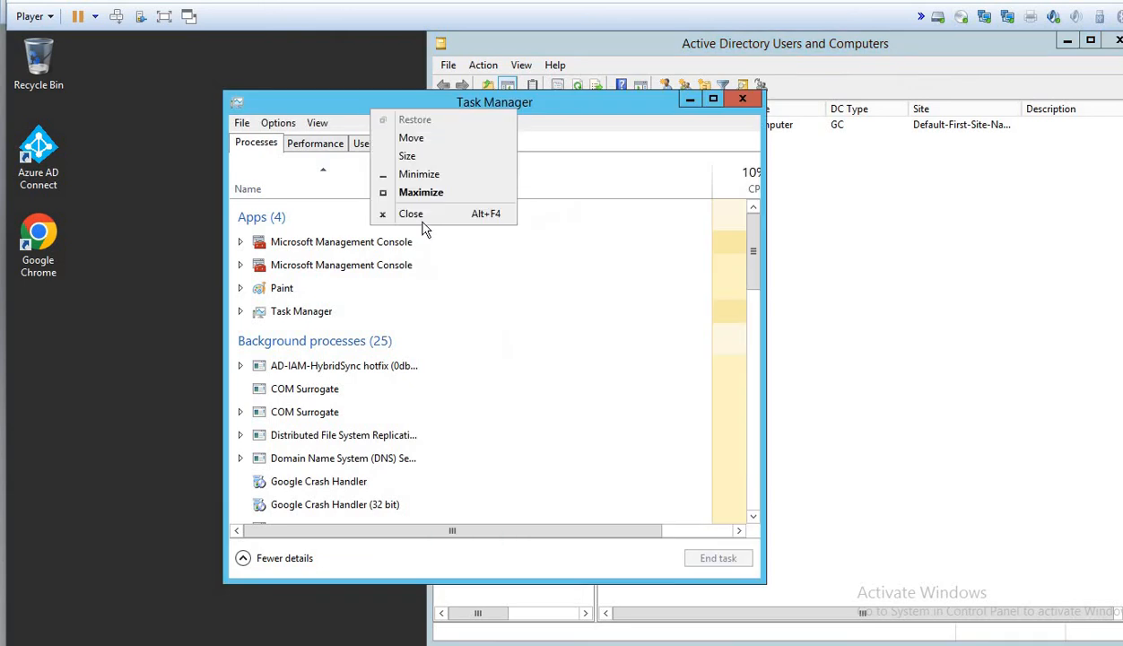
pyautogui.click(413, 213)
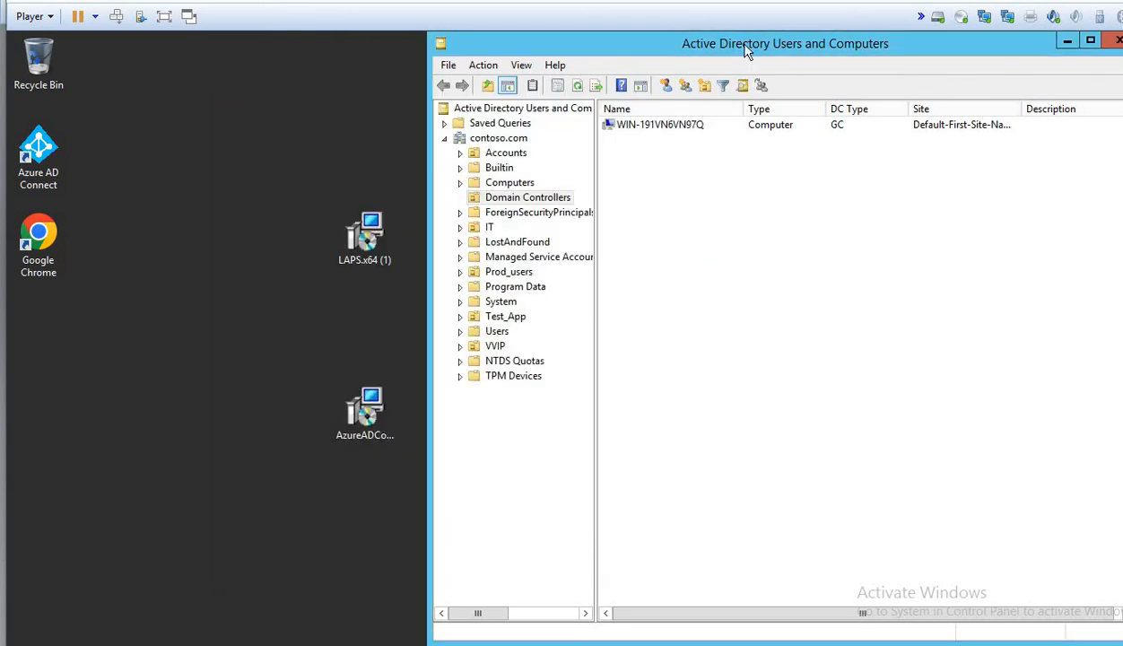
pyautogui.moveTo(745, 49); pyautogui.dragTo(666, 49)
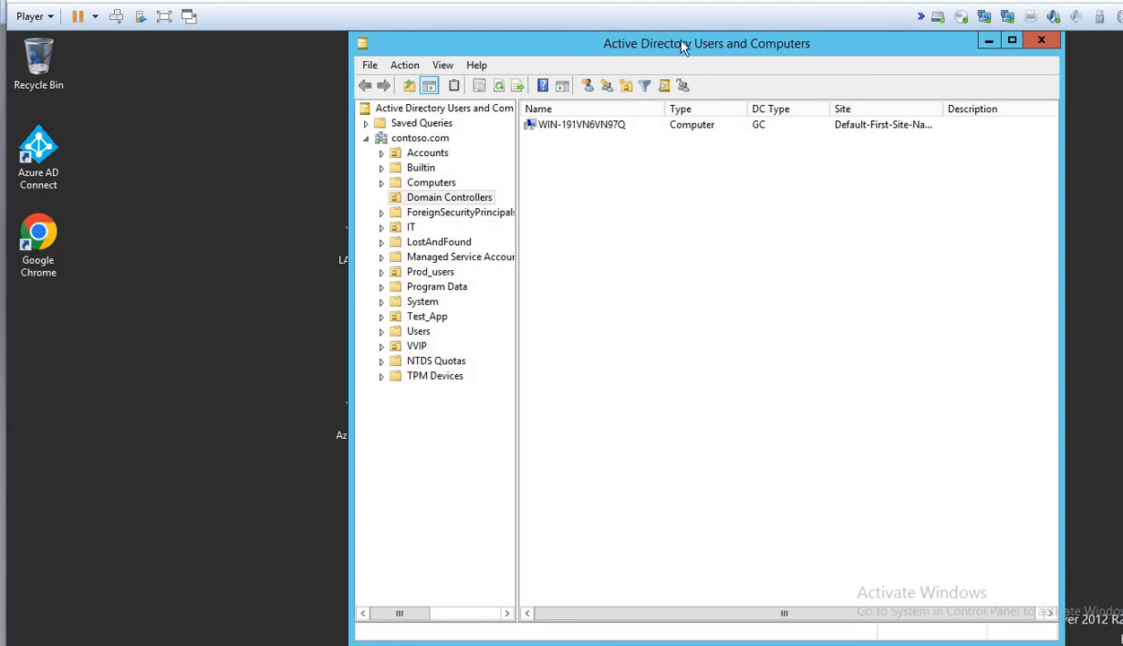
pyautogui.moveTo(682, 48); pyautogui.dragTo(583, 73)
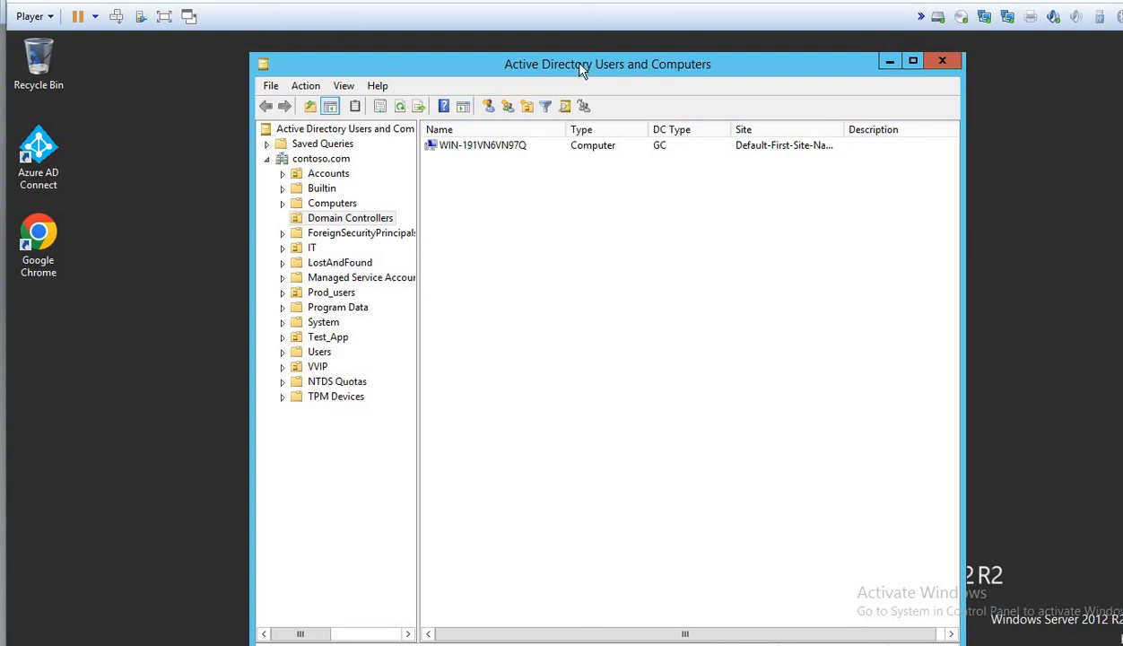
pyautogui.moveTo(580, 66)
pyautogui.mouseDown()
pyautogui.moveTo(580, 55)
pyautogui.moveTo(586, 75)
pyautogui.mouseUp()
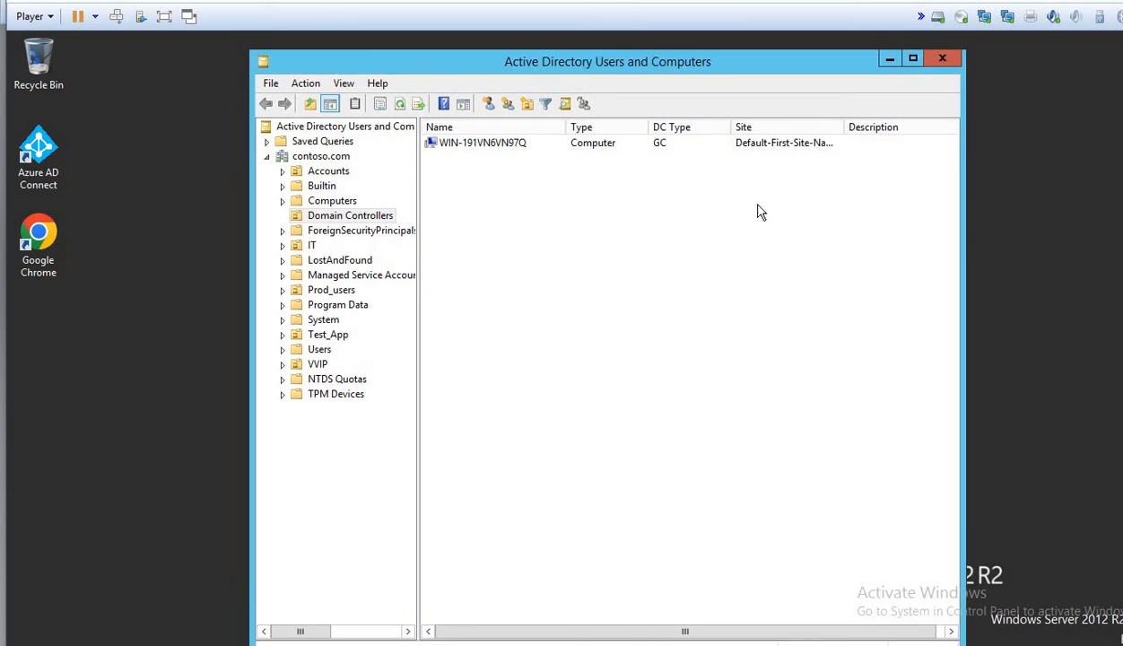